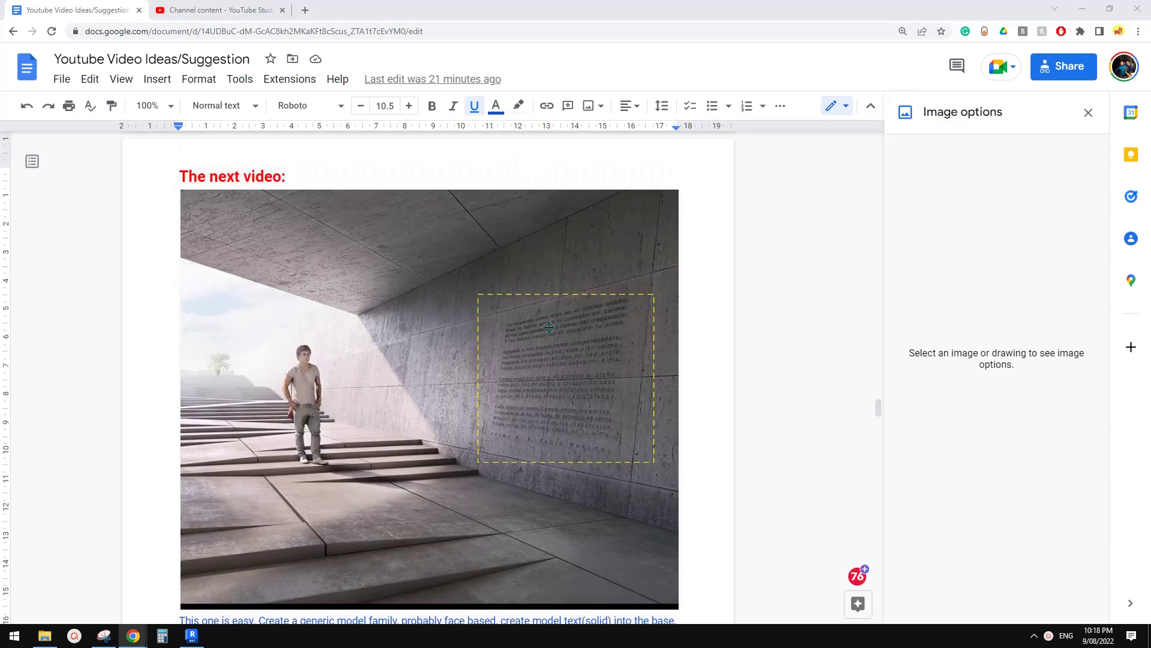
Step: Examine the reference image of the engraved wall text and the reply notes beneath it
{"action": "scroll", "coordinate": [526, 322], "scroll_direction": "down", "scroll_amount": 1}
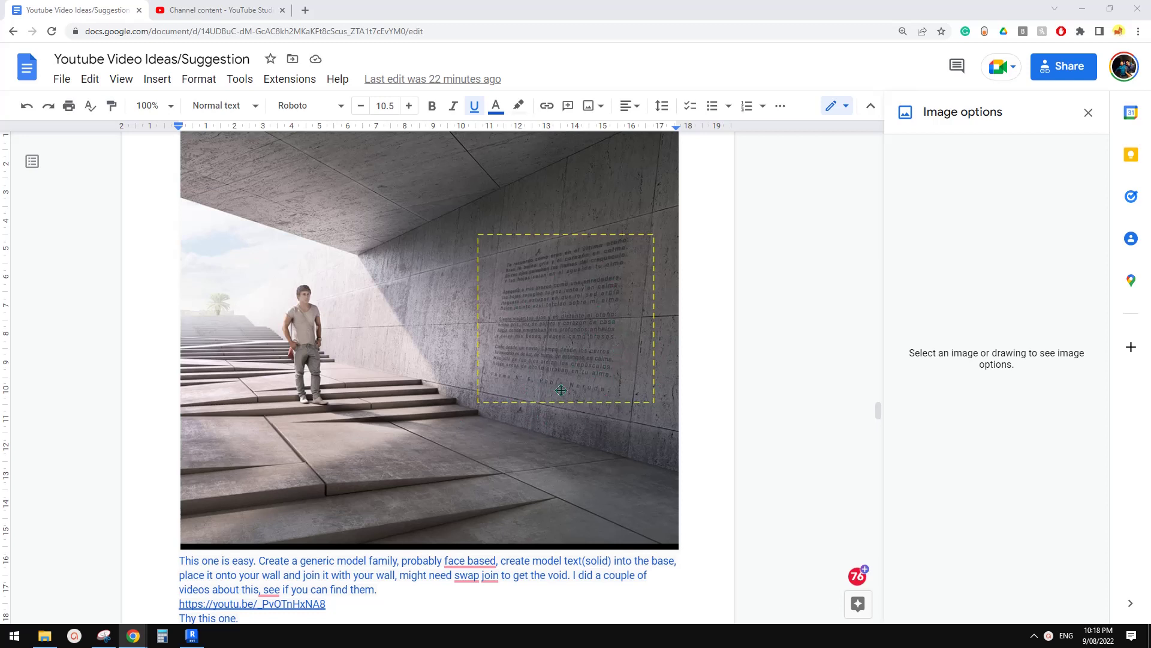
{"action": "scroll", "coordinate": [561, 390], "scroll_direction": "up", "scroll_amount": 1}
{"action": "scroll", "coordinate": [543, 398], "scroll_direction": "down", "scroll_amount": 1}
{"action": "scroll", "coordinate": [314, 517], "scroll_direction": "down", "scroll_amount": 1}
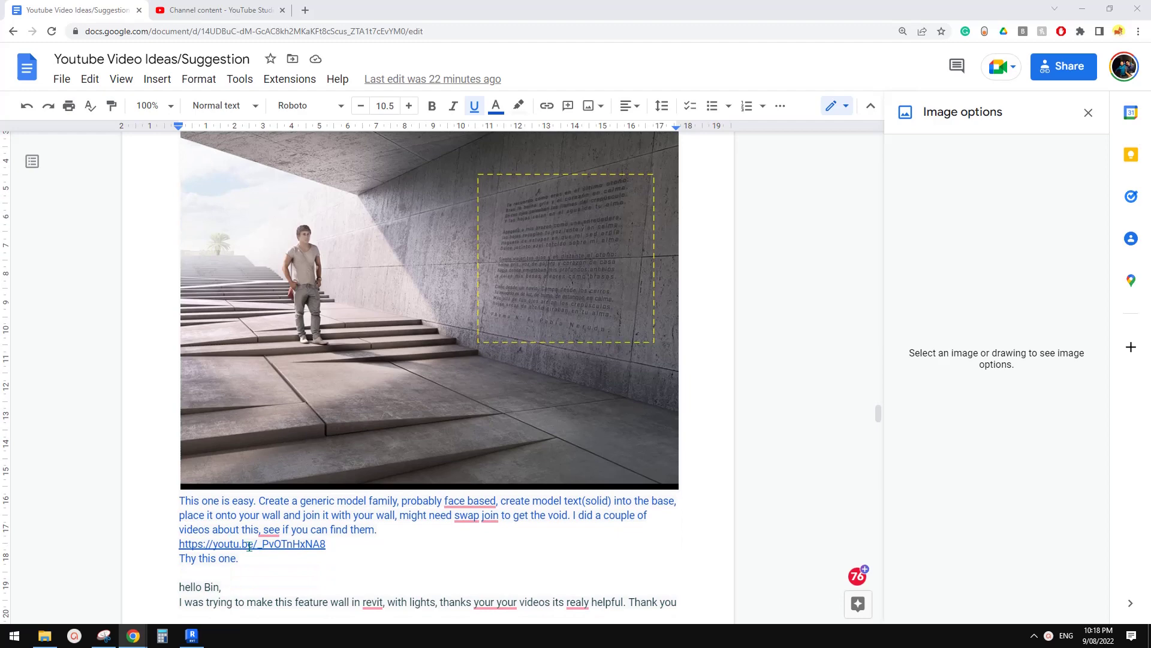
{"action": "scroll", "coordinate": [379, 460], "scroll_direction": "up", "scroll_amount": 1}
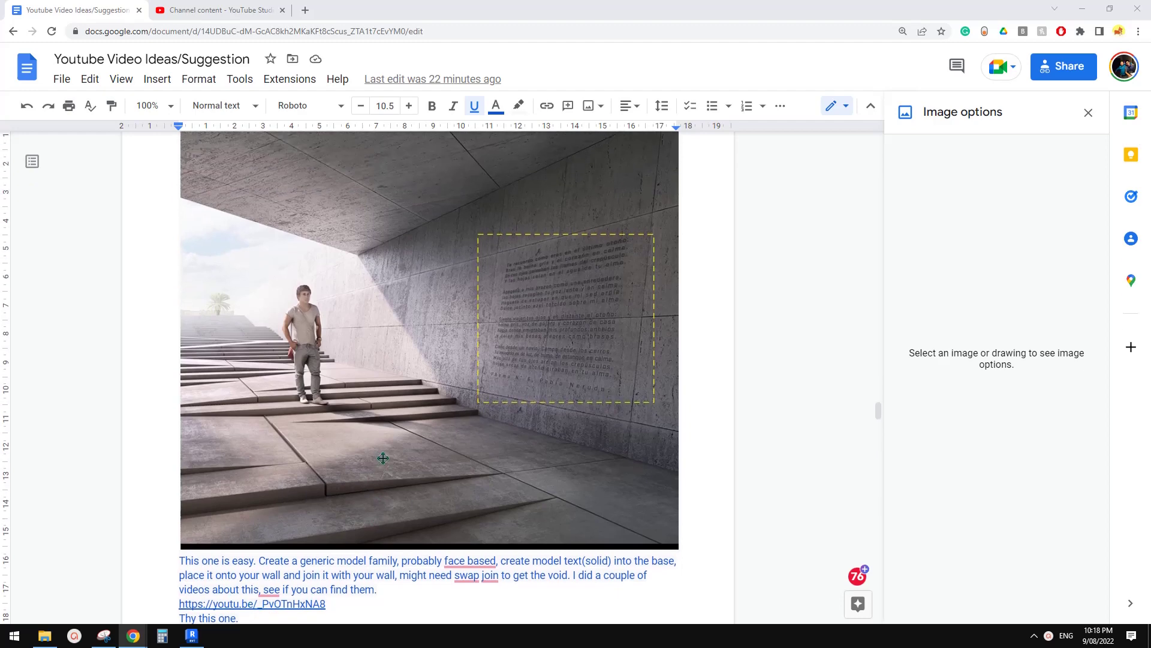
Step: Switch to Revit and create a new project from a template file
{"action": "left_click", "coordinate": [195, 637]}
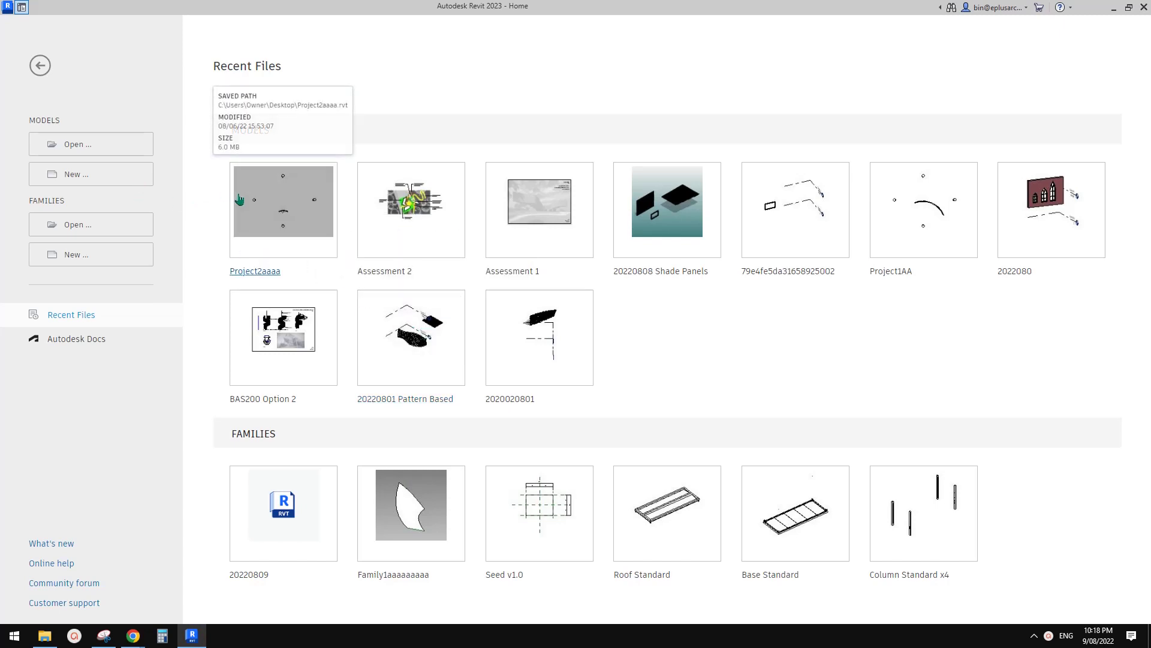
{"action": "left_click", "coordinate": [90, 174]}
{"action": "left_click", "coordinate": [566, 293]}
{"action": "left_click", "coordinate": [507, 327]}
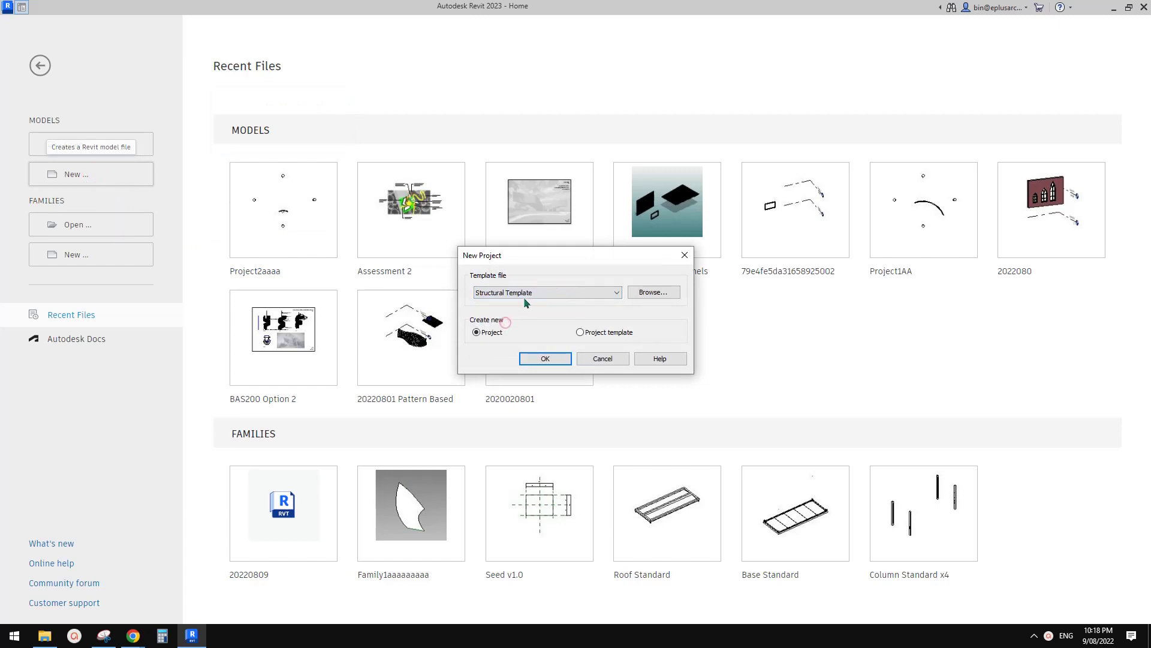
{"action": "left_click", "coordinate": [527, 293]}
{"action": "left_click", "coordinate": [502, 319]}
{"action": "left_click", "coordinate": [540, 358]}
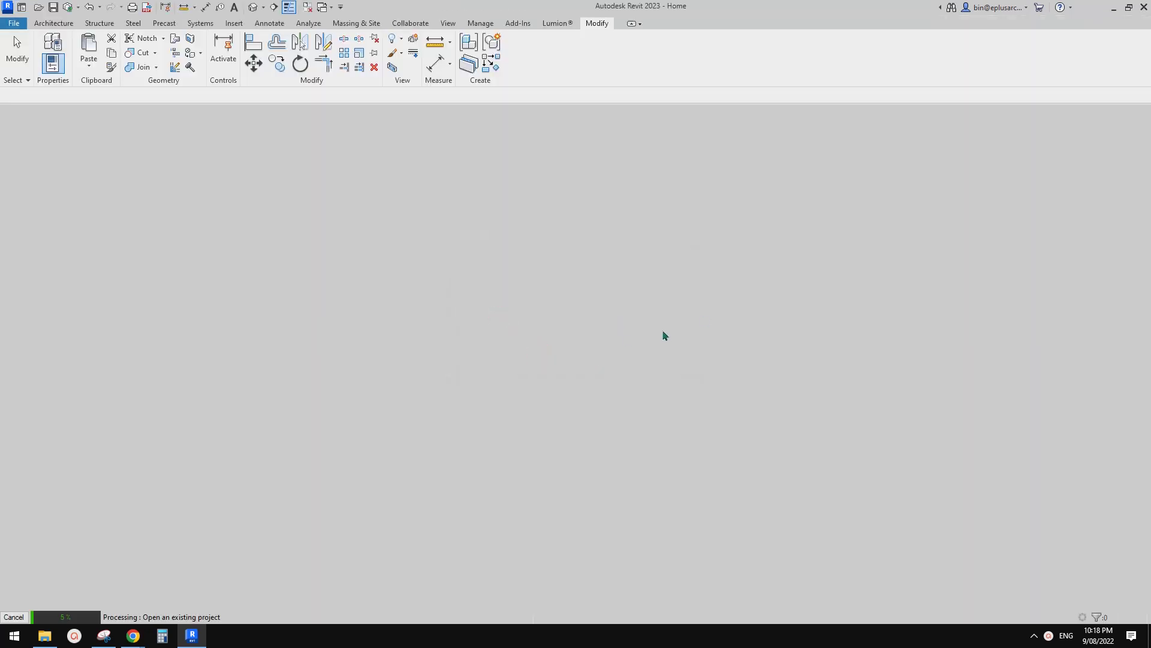
Step: Draw a straight horizontal architectural wall about 12800 mm long between the elevation markers on Level 0
{"action": "key", "text": "w"}
{"action": "key", "text": "a"}
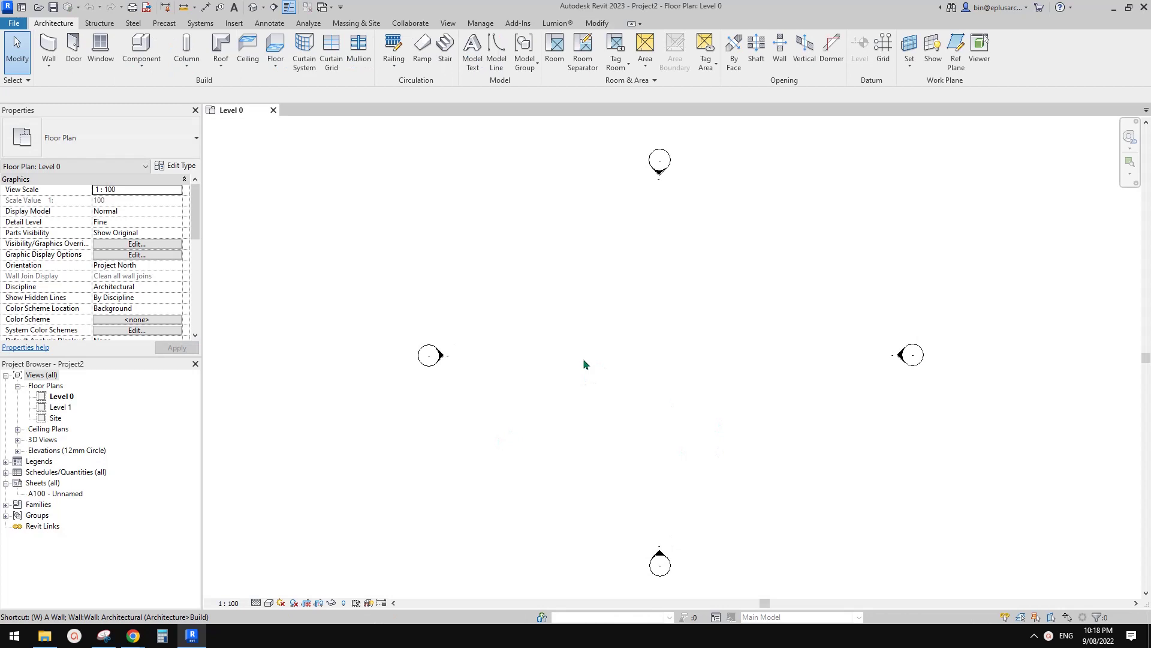
{"action": "left_click", "coordinate": [774, 340]}
{"action": "left_click", "coordinate": [546, 340]}
{"action": "key", "text": "Escape"}
{"action": "key", "text": "Escape"}
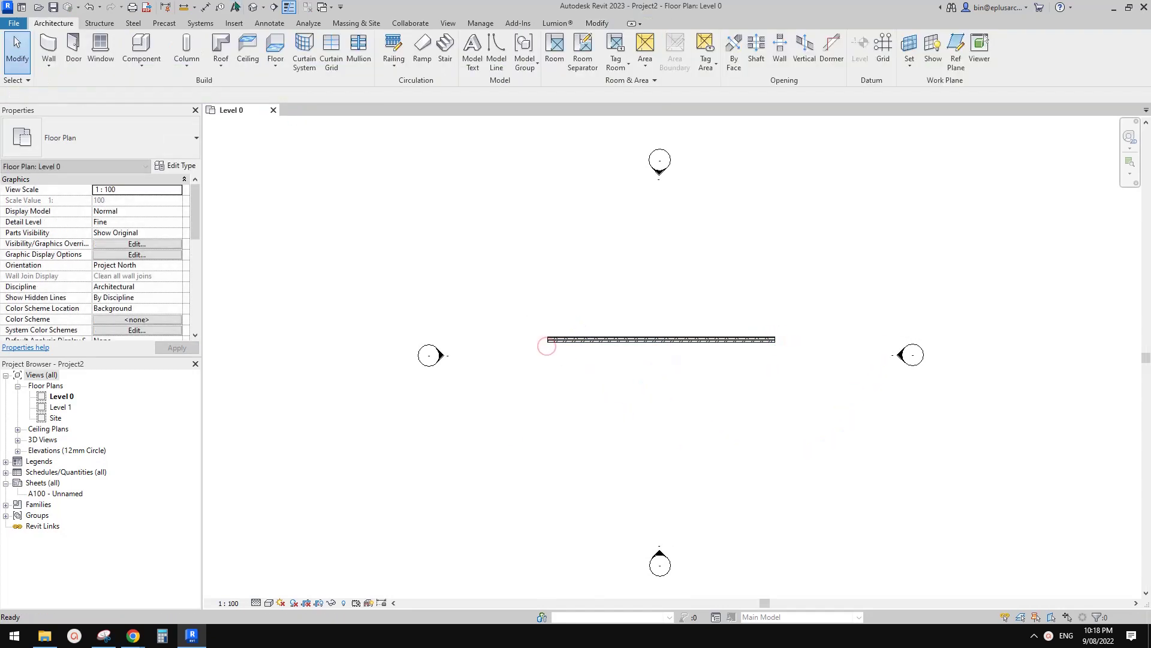
Step: Open the default 3D view and select the wall from its broad face
{"action": "left_click", "coordinate": [253, 7]}
{"action": "left_click", "coordinate": [624, 413]}
{"action": "middle_click_drag", "start_coordinate": [623, 413], "coordinate": [520, 383], "text": "shift"}
{"action": "left_click", "coordinate": [940, 342]}
{"action": "middle_click_drag", "start_coordinate": [717, 396], "coordinate": [688, 377], "text": "shift"}
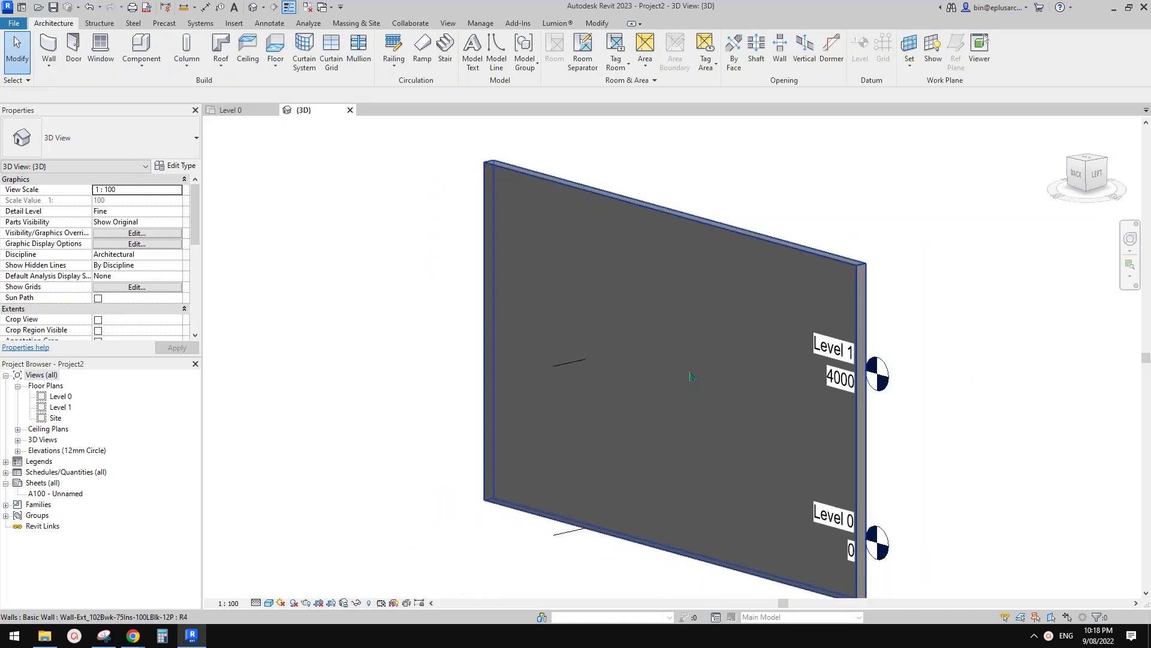
{"action": "left_click", "coordinate": [689, 376]}
Step: Check the engraved wall reference image in the Google Docs document again, and return to Revit
{"action": "mouse_move", "coordinate": [135, 641]}
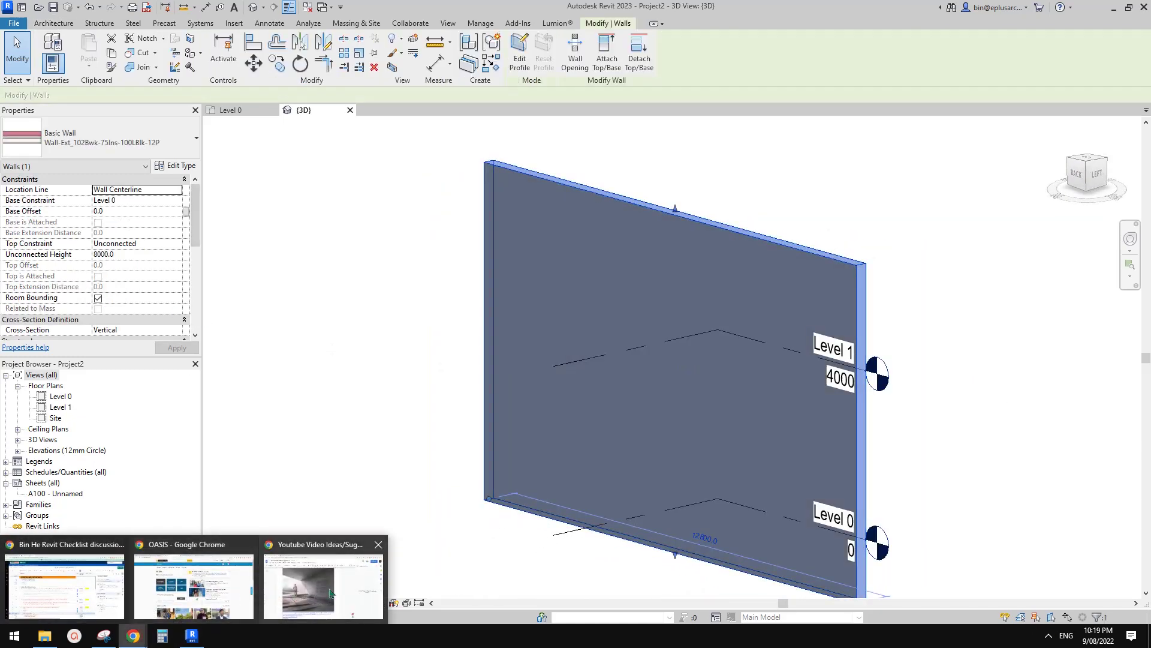
{"action": "left_click", "coordinate": [219, 602]}
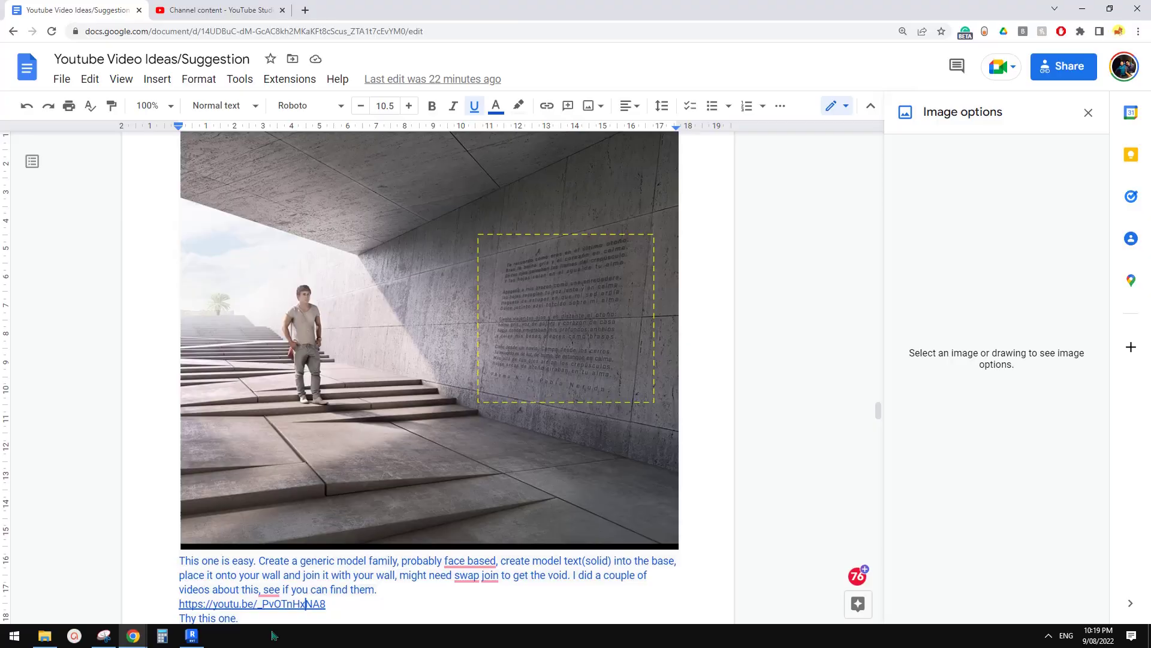
{"action": "left_click", "coordinate": [192, 636]}
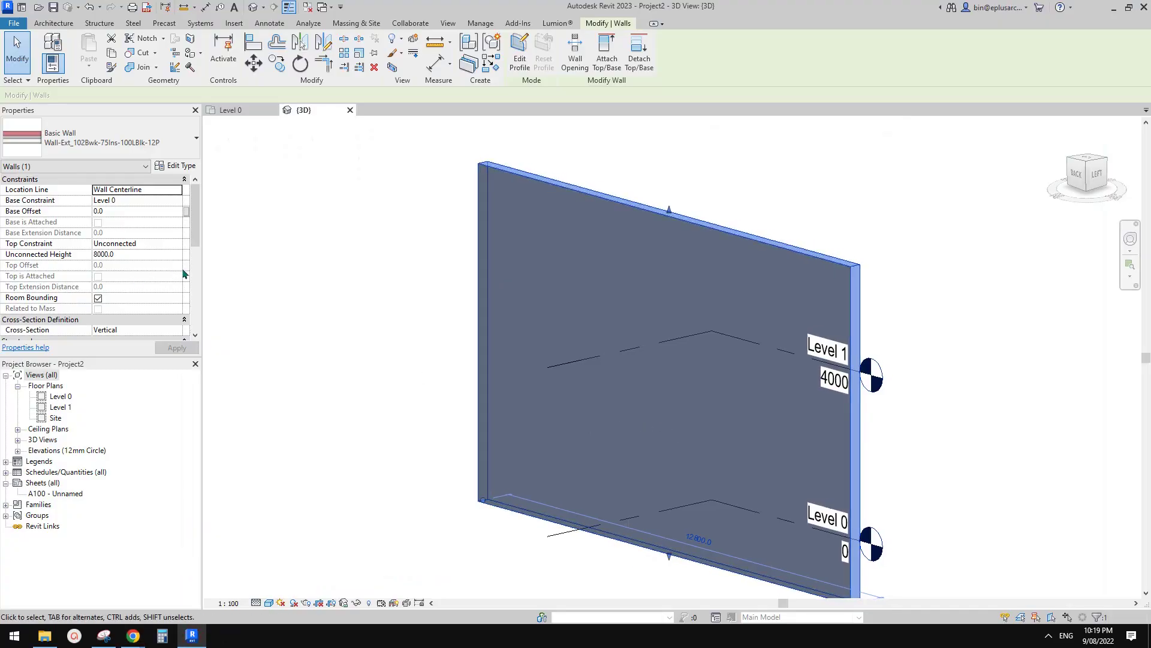
Step: Change the selected wall's cross-section to Slanted
{"action": "scroll", "coordinate": [198, 285], "scroll_direction": "down", "scroll_amount": 5}
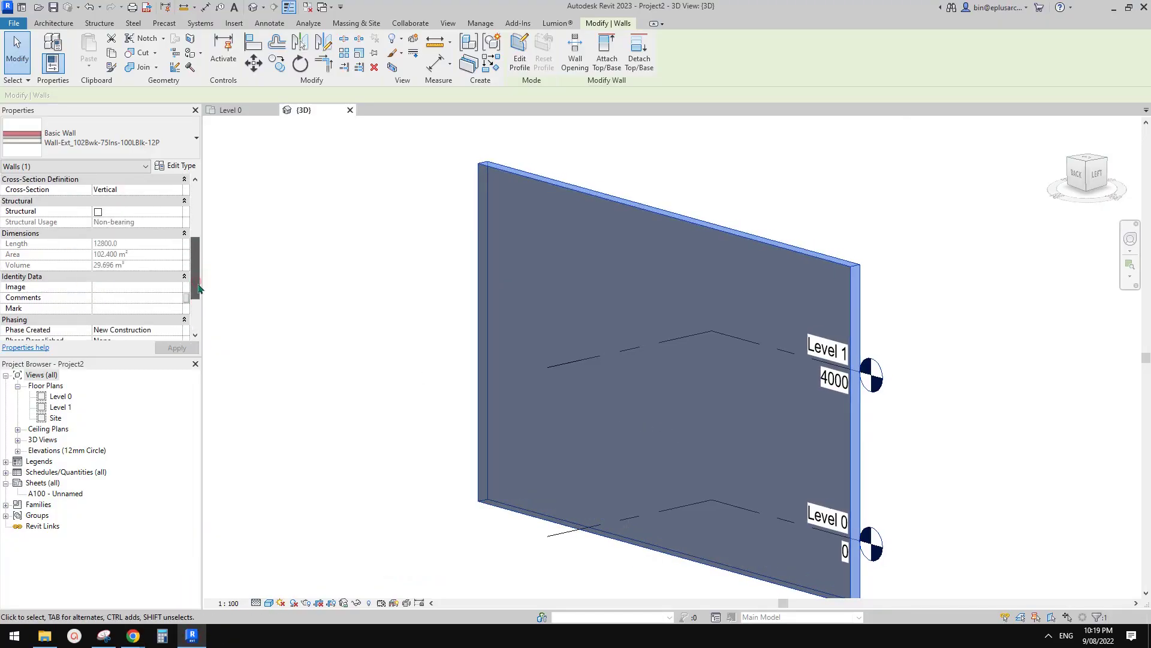
{"action": "scroll", "coordinate": [199, 288], "scroll_direction": "down", "scroll_amount": 2}
{"action": "left_click", "coordinate": [197, 232]}
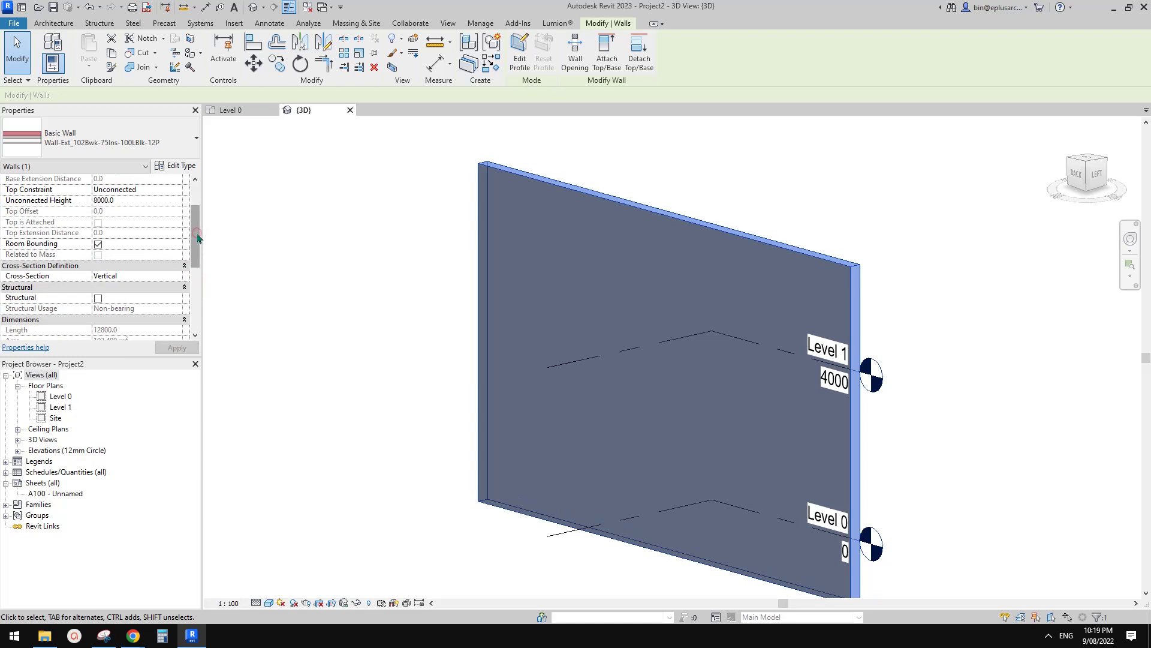
{"action": "left_click", "coordinate": [179, 273]}
{"action": "left_click", "coordinate": [120, 301]}
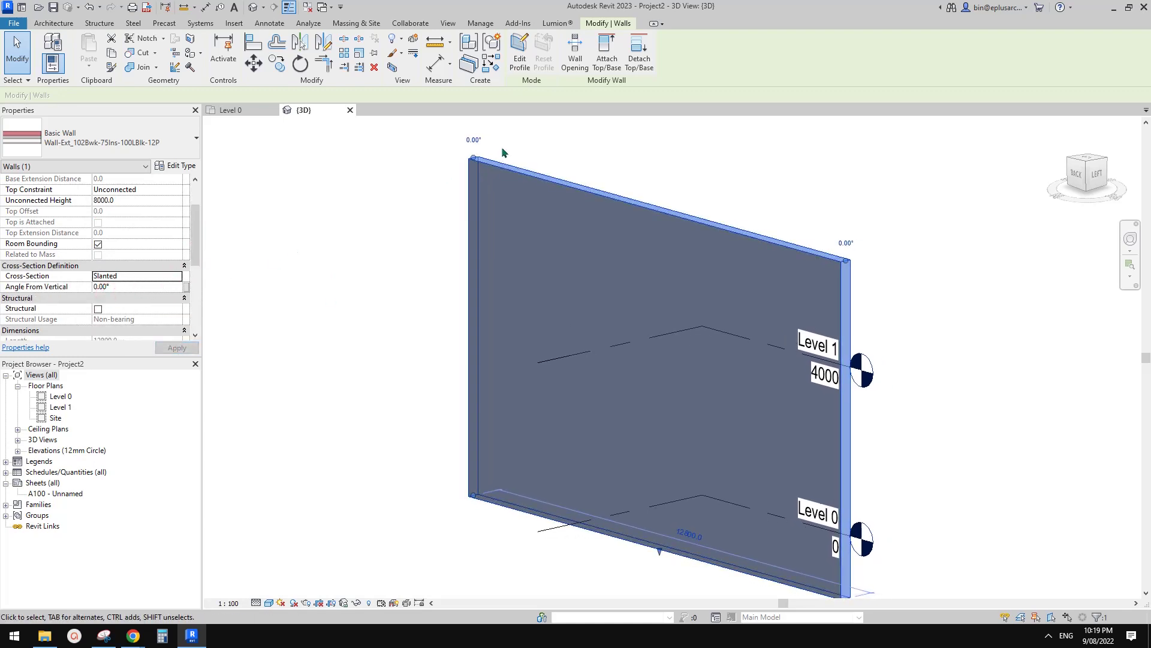
Step: Set the slanted wall's angle from vertical to 10°
{"action": "left_click", "coordinate": [474, 140]}
{"action": "type", "text": "1"}
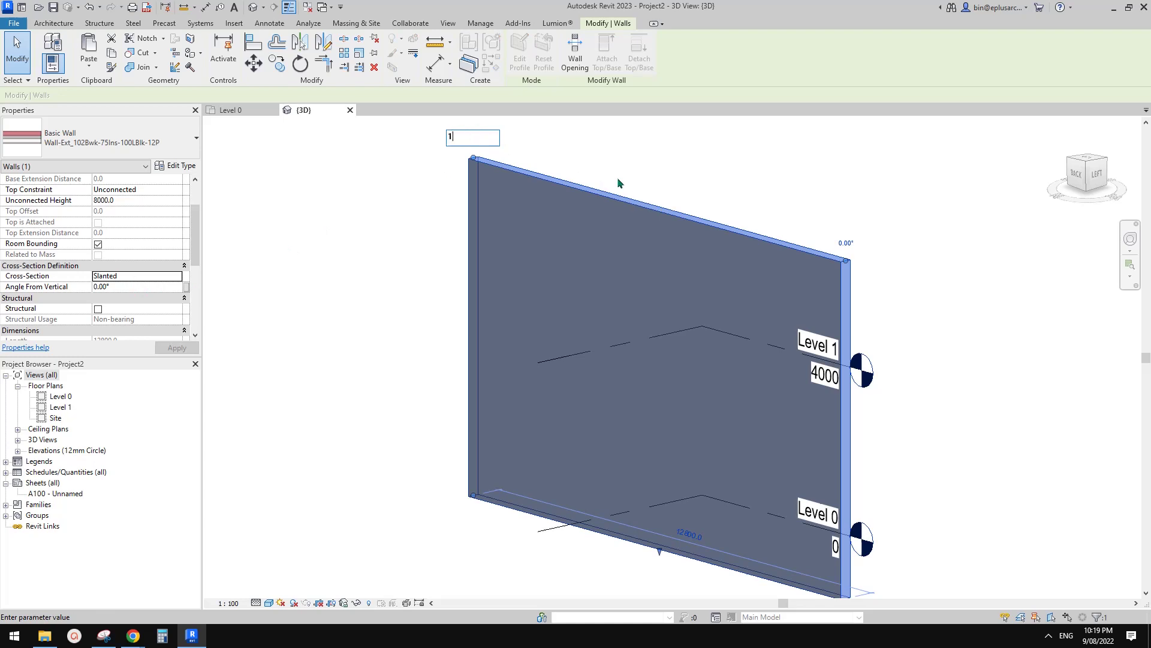
{"action": "type", "text": "0"}
{"action": "key", "text": "Return"}
Step: Lean the wall the opposite way by setting its angle from vertical to -10°
{"action": "middle_click_drag", "start_coordinate": [642, 259], "coordinate": [720, 252], "text": "shift"}
{"action": "left_click", "coordinate": [888, 226]}
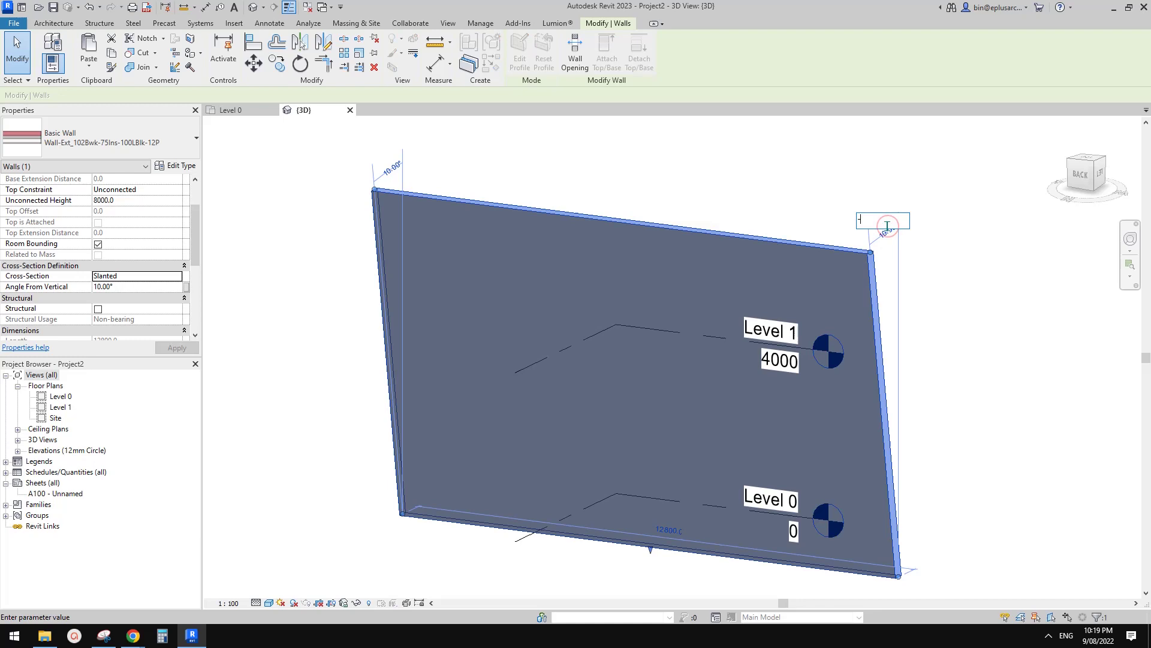
{"action": "type", "text": "-10"}
{"action": "key", "text": "Return"}
{"action": "key", "text": "Escape"}
Step: Examine the slanted wall's face and base edge up close in the 3D view
{"action": "middle_click_drag", "start_coordinate": [886, 224], "coordinate": [836, 378], "text": "shift"}
{"action": "left_click", "coordinate": [766, 322]}
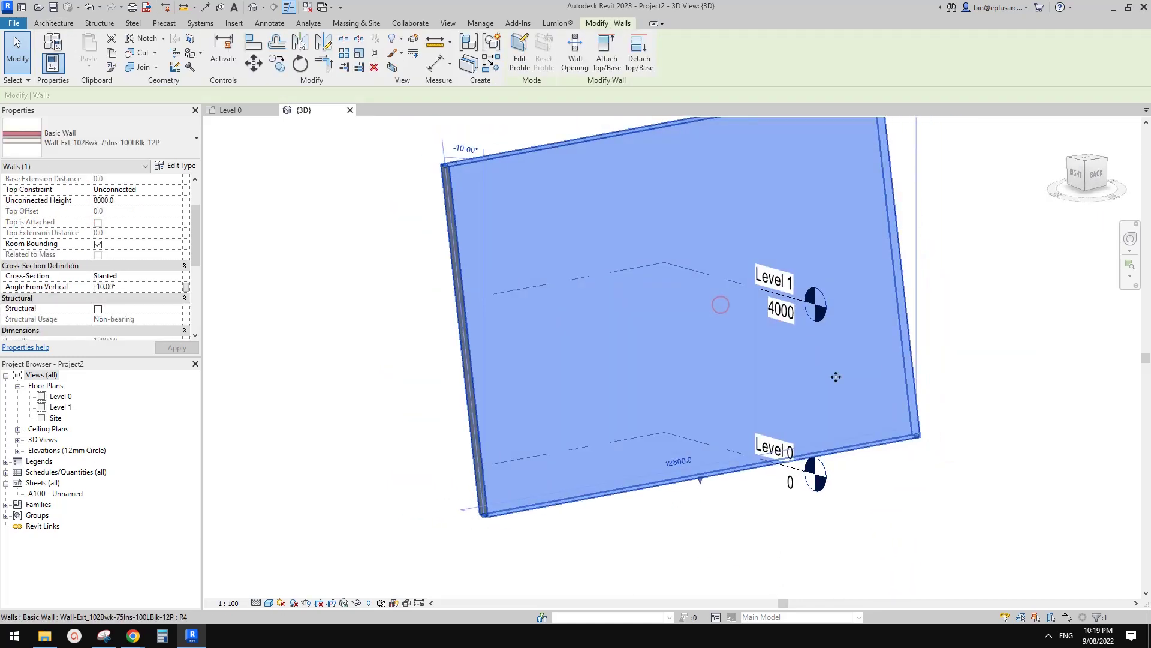
{"action": "scroll", "coordinate": [722, 384], "scroll_direction": "up", "scroll_amount": 3}
{"action": "scroll", "coordinate": [606, 488], "scroll_direction": "up", "scroll_amount": 4}
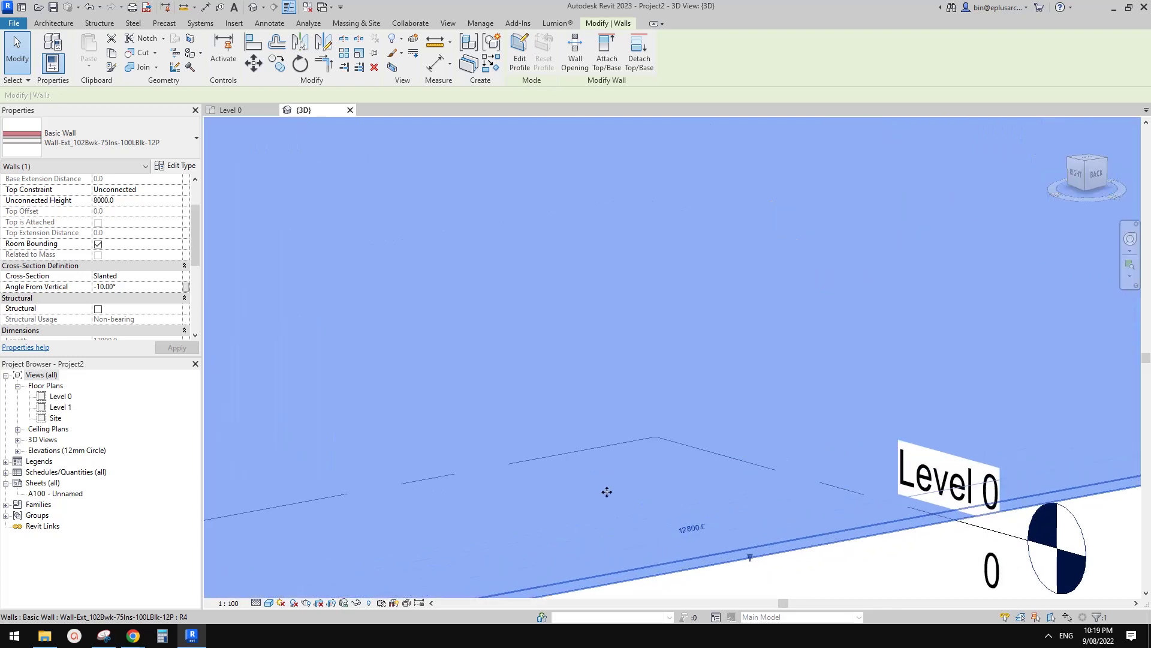
{"action": "key", "text": "Escape"}
{"action": "left_click", "coordinate": [628, 444]}
{"action": "scroll", "coordinate": [627, 444], "scroll_direction": "down", "scroll_amount": 3}
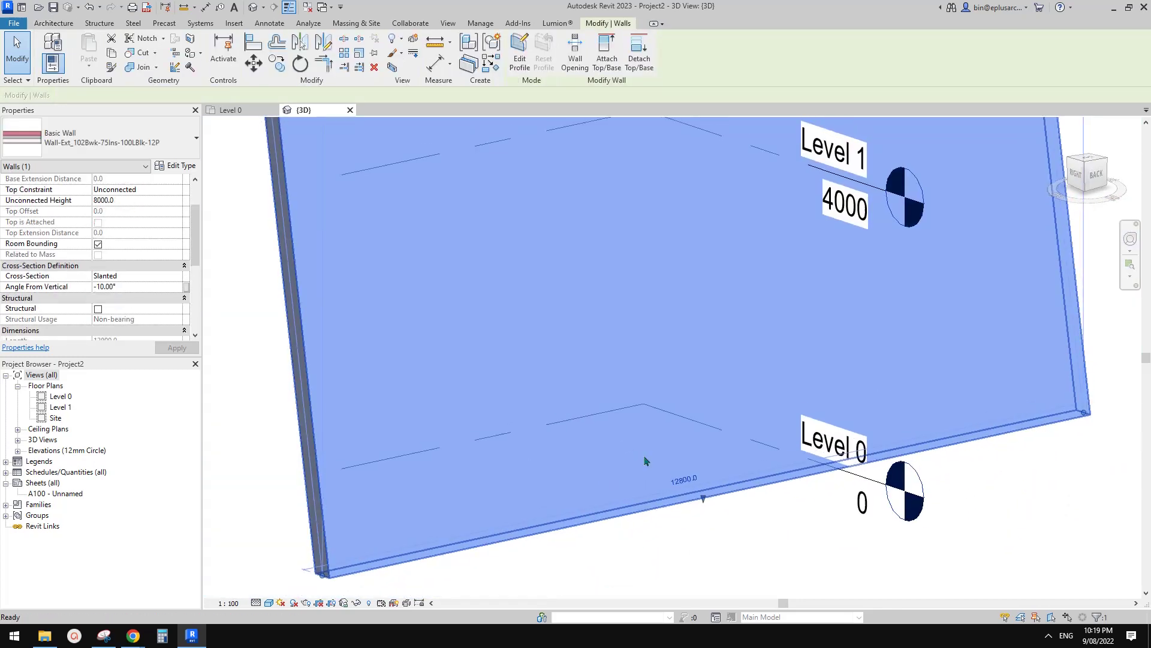
{"action": "key", "text": "Escape"}
{"action": "scroll", "coordinate": [641, 445], "scroll_direction": "up", "scroll_amount": 2}
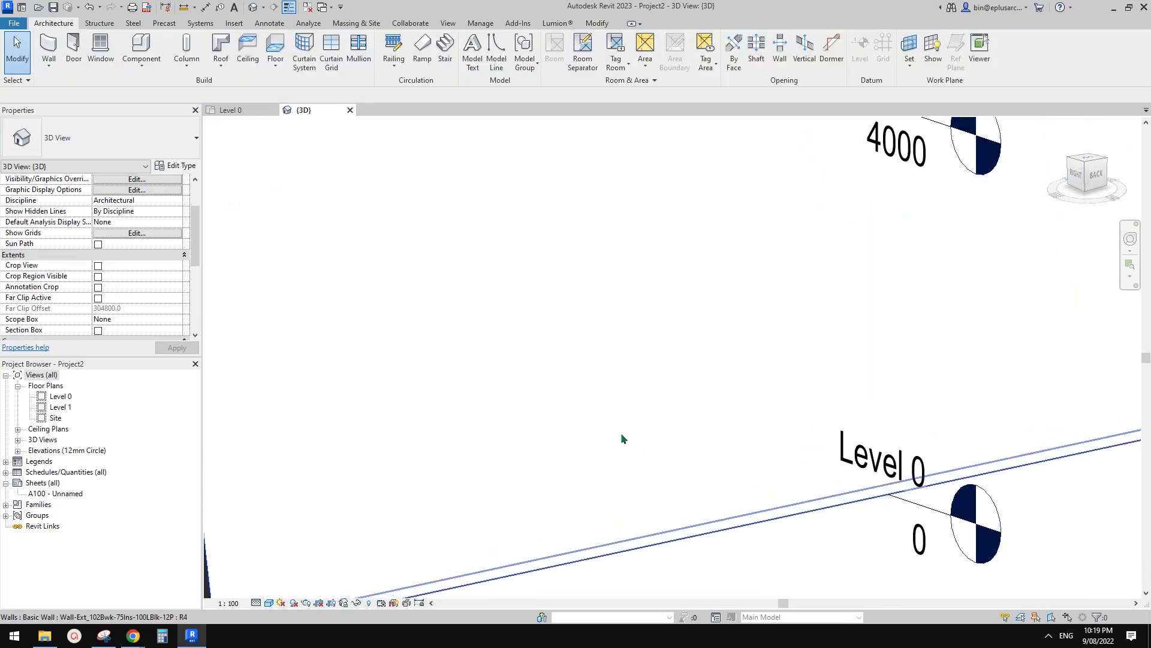
{"action": "middle_click_drag", "start_coordinate": [574, 431], "coordinate": [606, 413]}
{"action": "scroll", "coordinate": [608, 395], "scroll_direction": "down", "scroll_amount": 1}
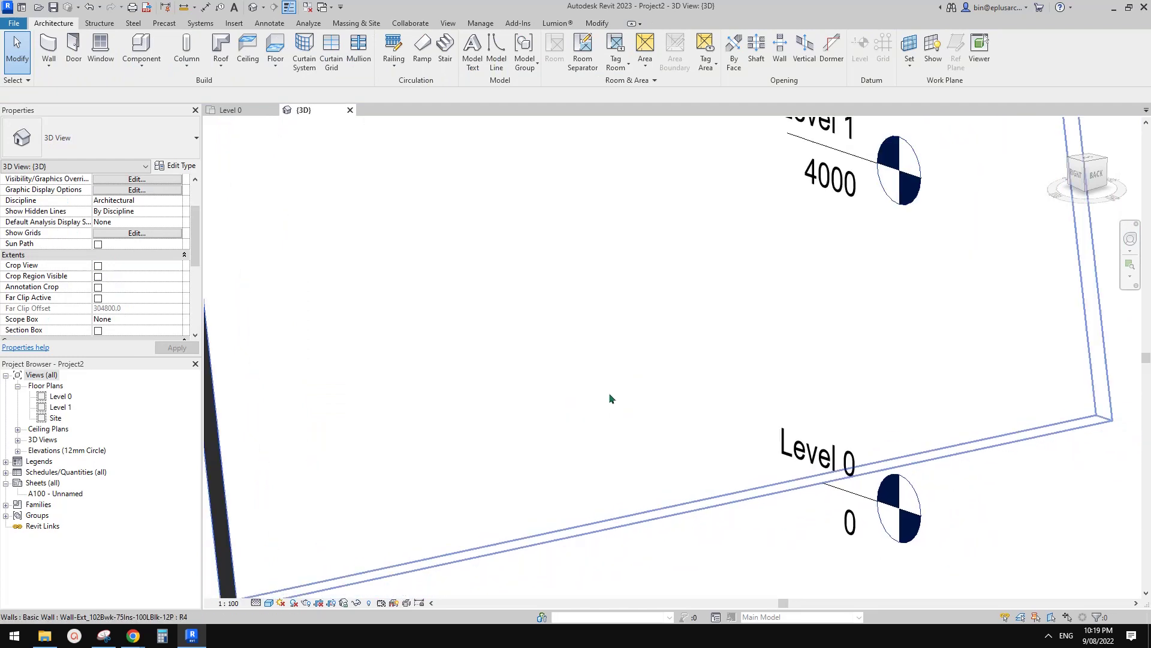
{"action": "middle_click_drag", "start_coordinate": [543, 260], "coordinate": [535, 272]}
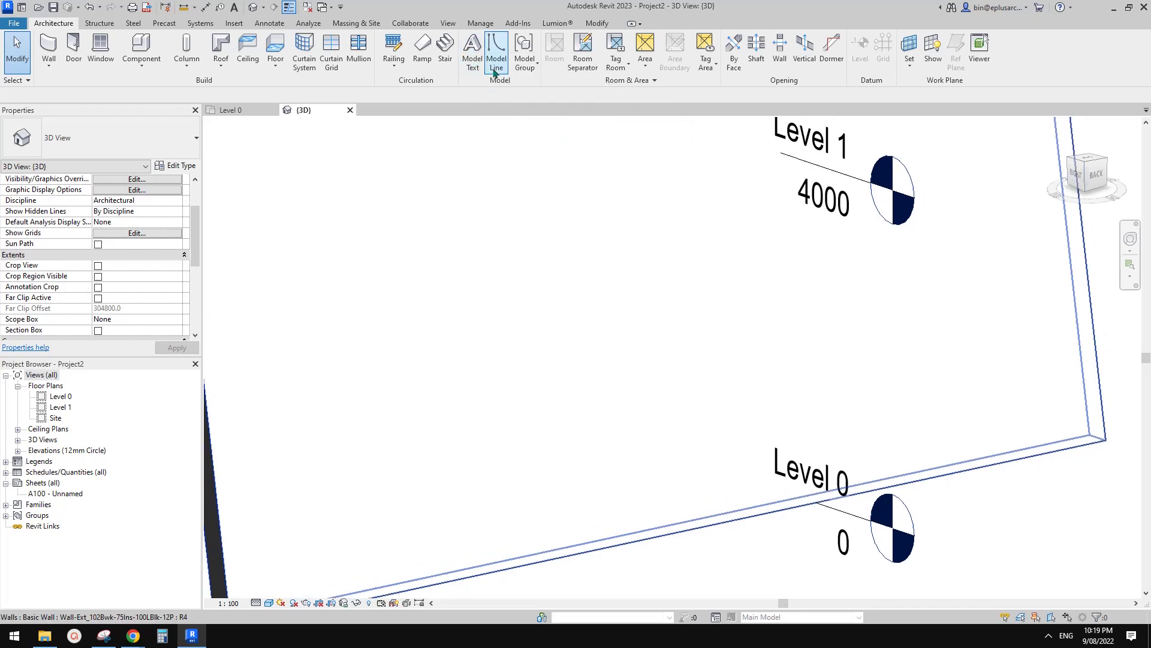
Step: Set the work plane to the slanted wall's face using the Pick a plane option
{"action": "left_click", "coordinate": [473, 51]}
{"action": "left_click", "coordinate": [640, 395]}
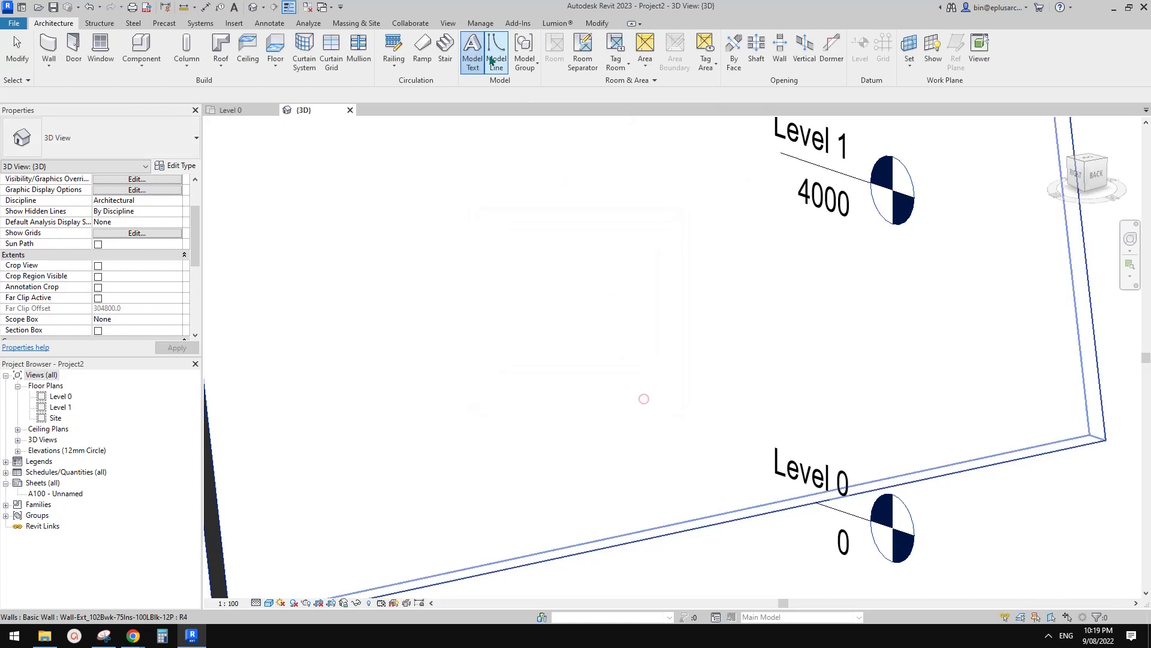
{"action": "left_click", "coordinate": [909, 47]}
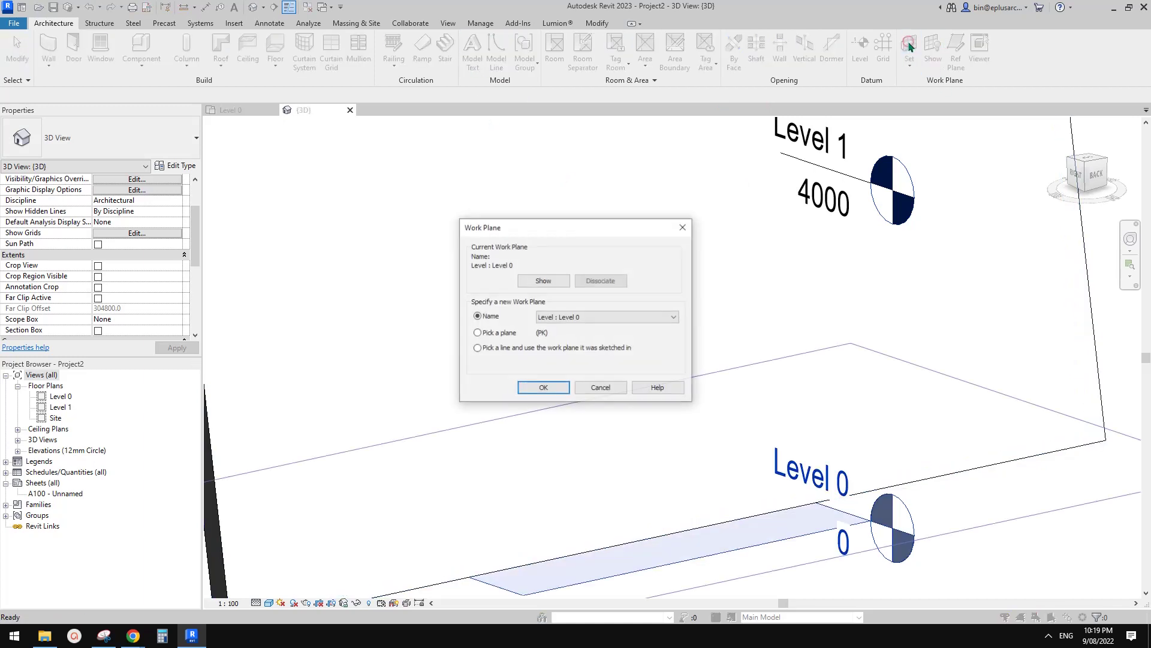
{"action": "left_click", "coordinate": [488, 334]}
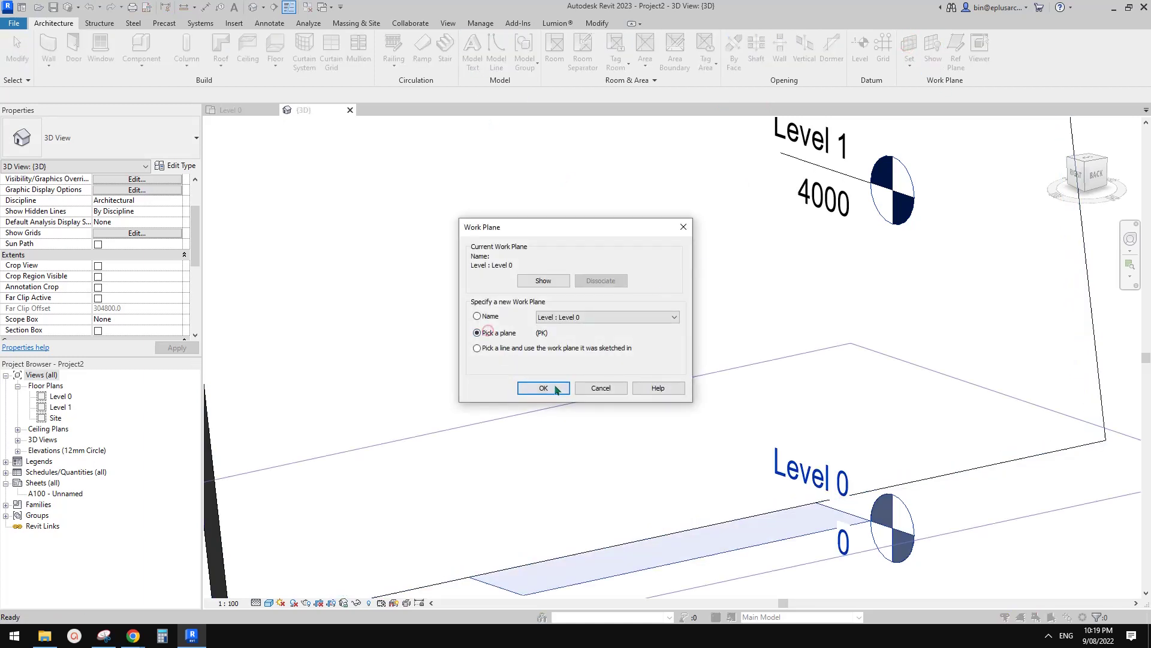
{"action": "left_click", "coordinate": [552, 388]}
{"action": "left_click", "coordinate": [678, 368]}
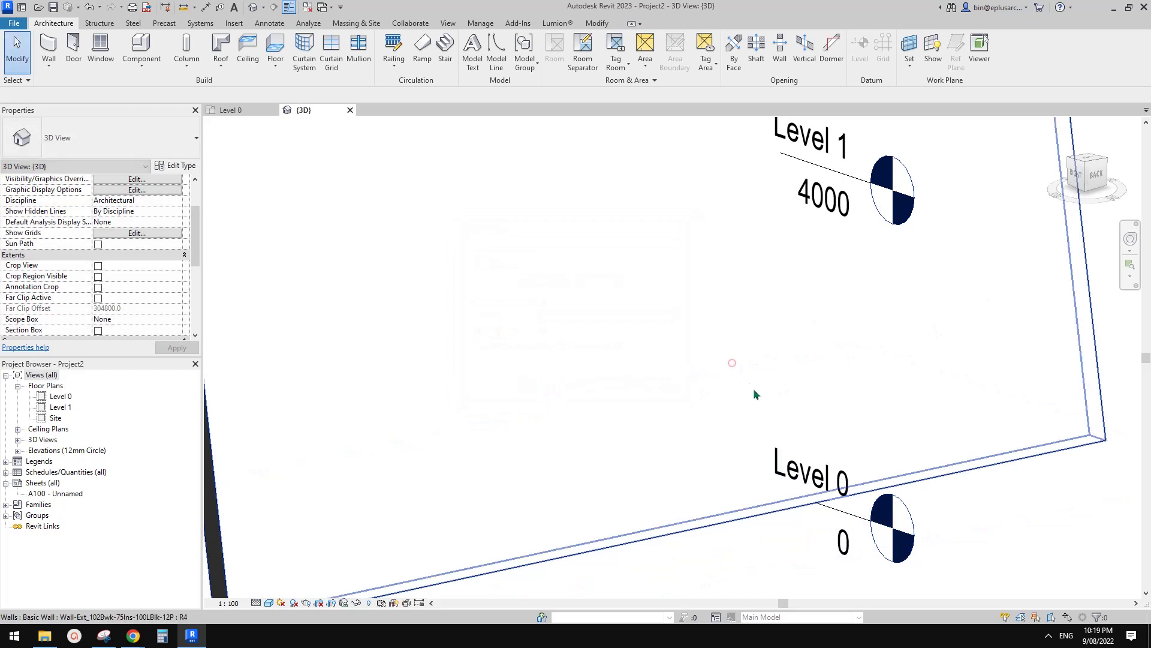
Step: Place four lines of model text reading "fjakfjkldajf", "sajfkajkdfla", "djfaljdfkajf" and "adjkfasjfl" on the slanted wall's face
{"action": "scroll", "coordinate": [733, 364], "scroll_direction": "down", "scroll_amount": 1}
{"action": "middle_click_drag", "start_coordinate": [745, 411], "coordinate": [756, 384], "text": "shift"}
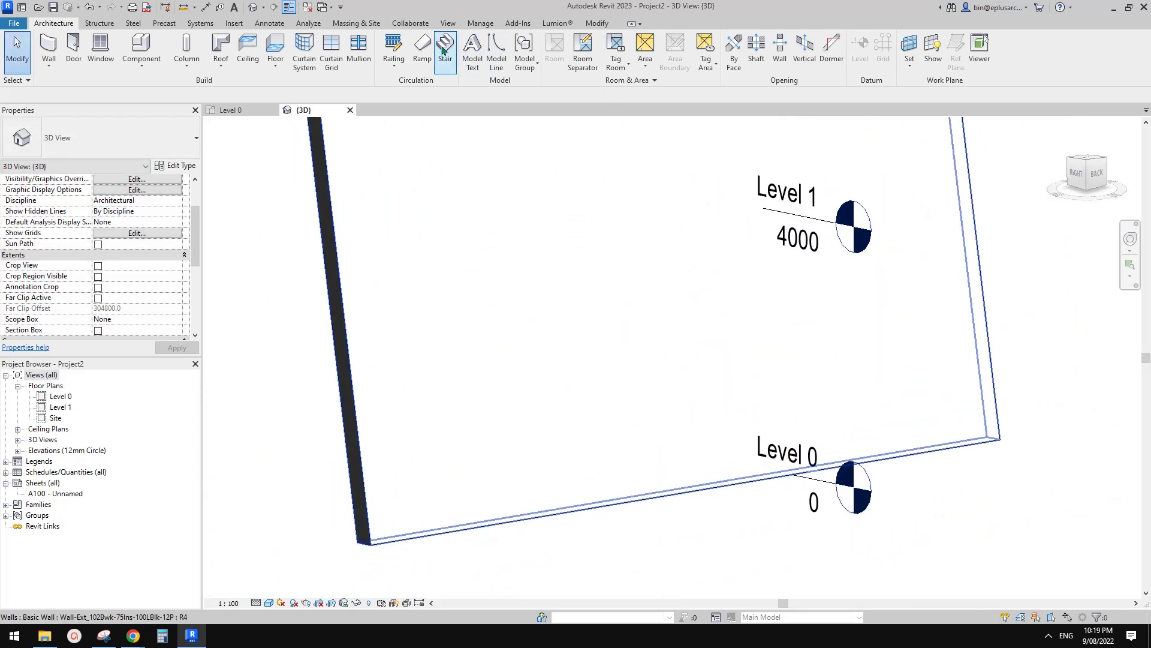
{"action": "left_click", "coordinate": [472, 48]}
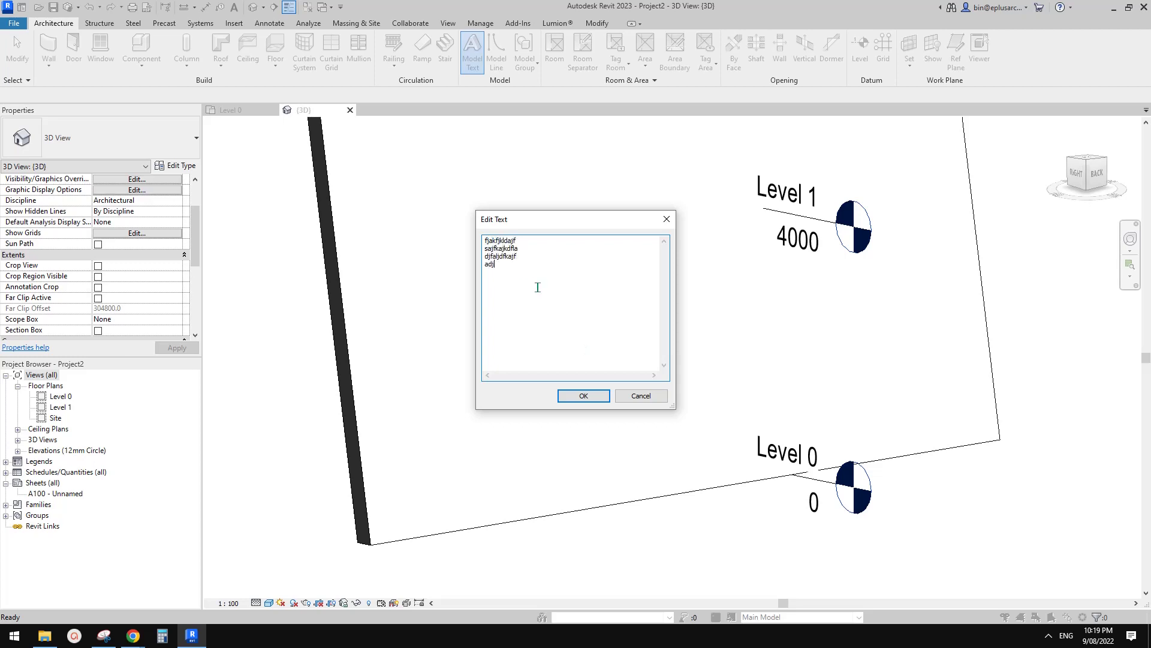
{"action": "left_click", "coordinate": [587, 395]}
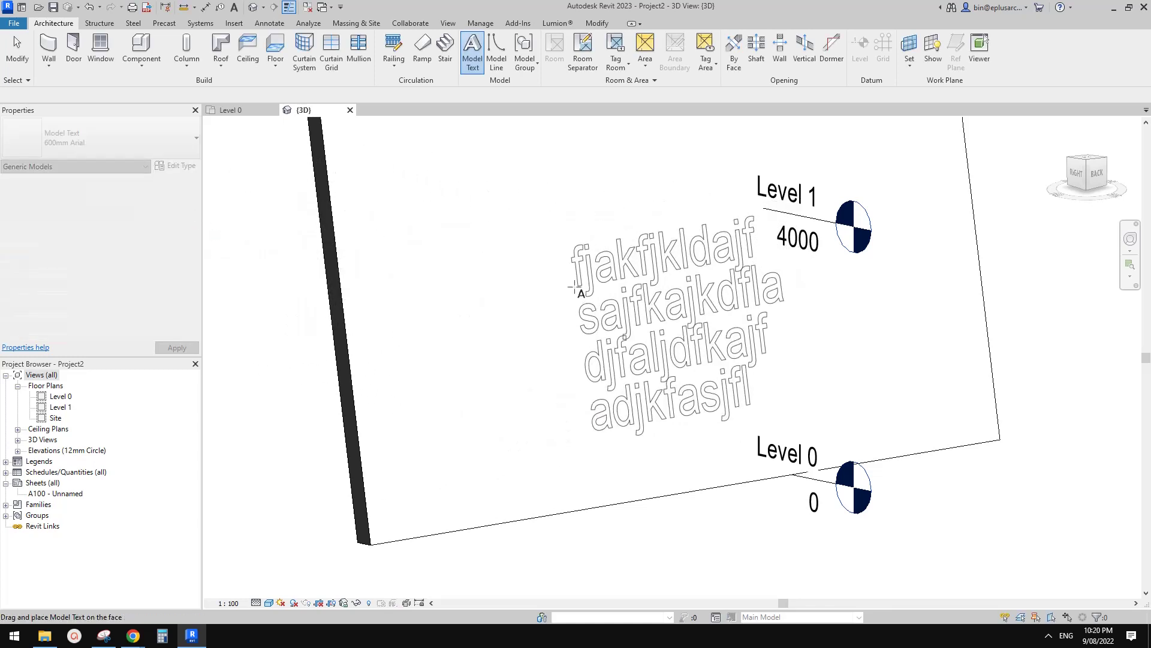
{"action": "left_click", "coordinate": [598, 275]}
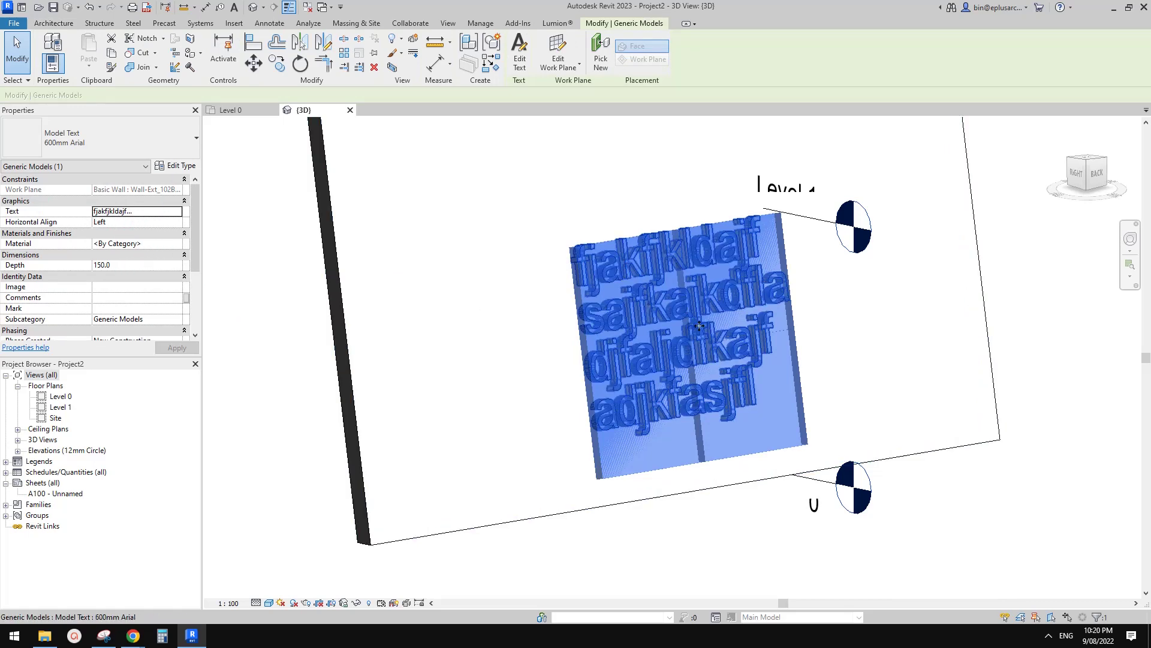
Step: Examine from the front and side how the model text sits on the slanted wall
{"action": "left_click_drag", "start_coordinate": [699, 331], "coordinate": [719, 337], "text": "shift"}
{"action": "mouse_move", "coordinate": [719, 337]}
{"action": "middle_mouse_down", "text": "shift"}
{"action": "mouse_move", "coordinate": [678, 349]}
{"action": "mouse_move", "coordinate": [711, 344]}
{"action": "middle_mouse_up", "text": "shift"}
{"action": "scroll", "coordinate": [112, 281], "scroll_direction": "down", "scroll_amount": 3}
{"action": "scroll", "coordinate": [111, 281], "scroll_direction": "up", "scroll_amount": 3}
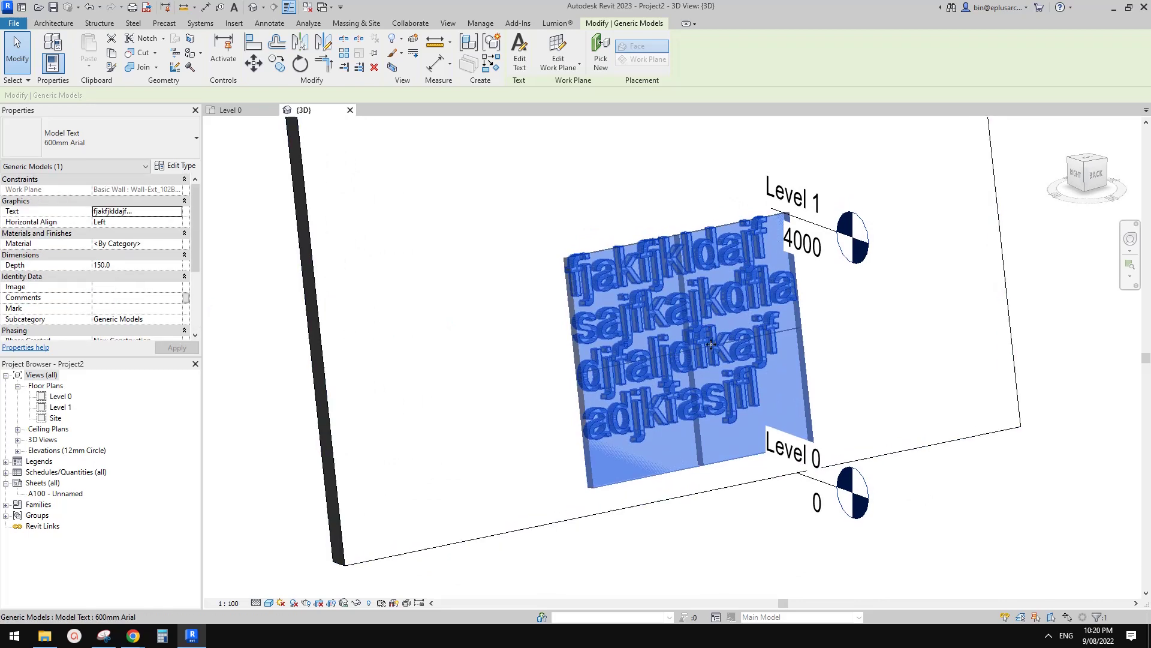
{"action": "scroll", "coordinate": [692, 300], "scroll_direction": "up", "scroll_amount": 2}
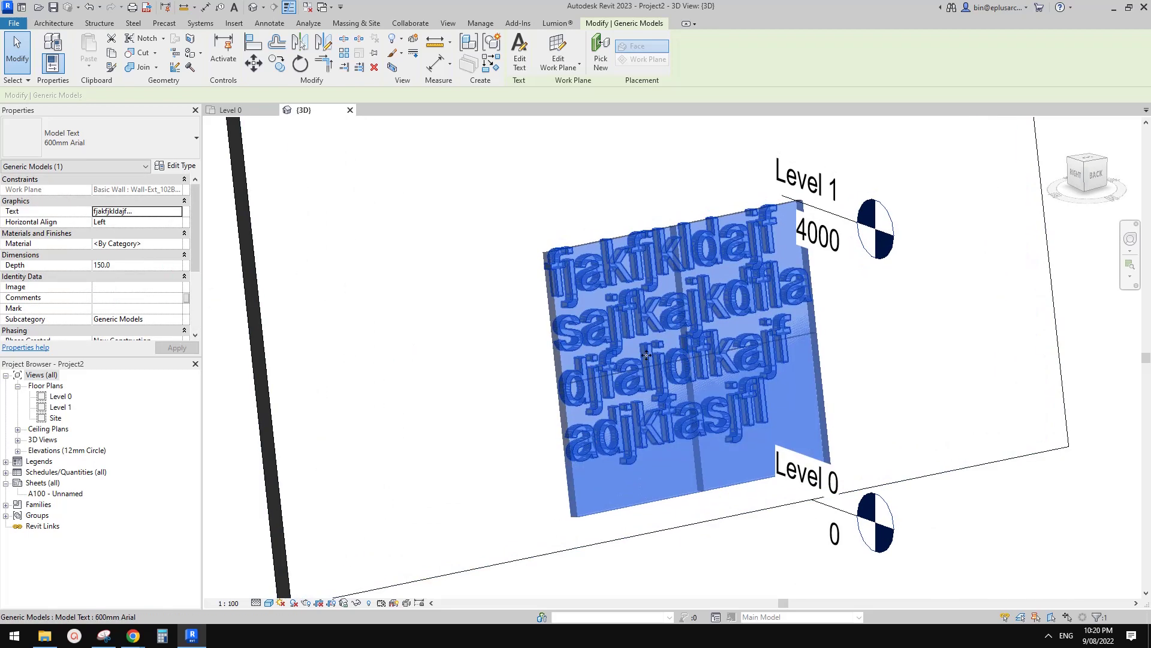
{"action": "middle_click_drag", "start_coordinate": [646, 355], "coordinate": [702, 321], "text": "shift"}
{"action": "left_click", "coordinate": [784, 321]}
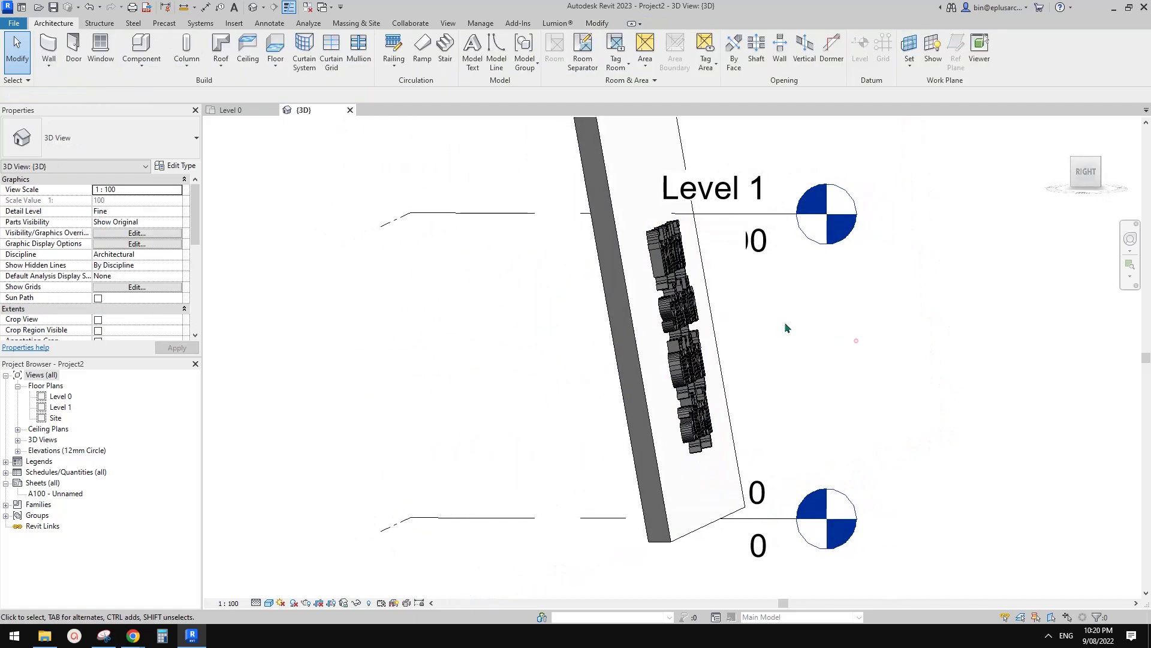
Step: Set the depth of the four-line model text on the slanted wall to -50
{"action": "left_click", "coordinate": [633, 273]}
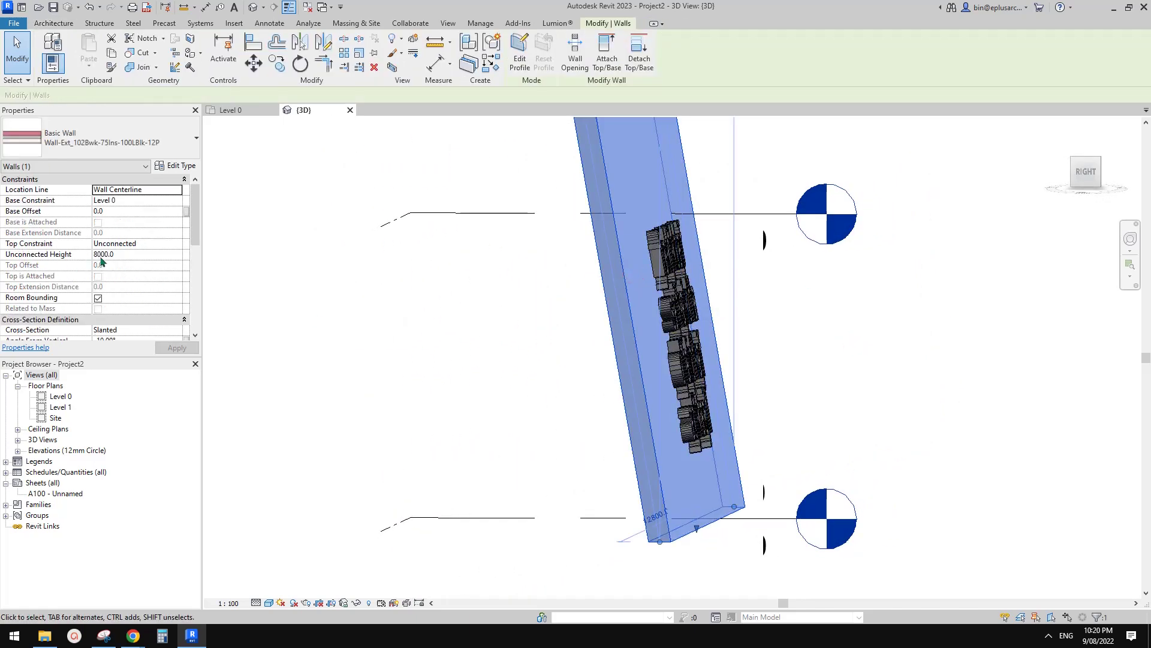
{"action": "left_click", "coordinate": [677, 305]}
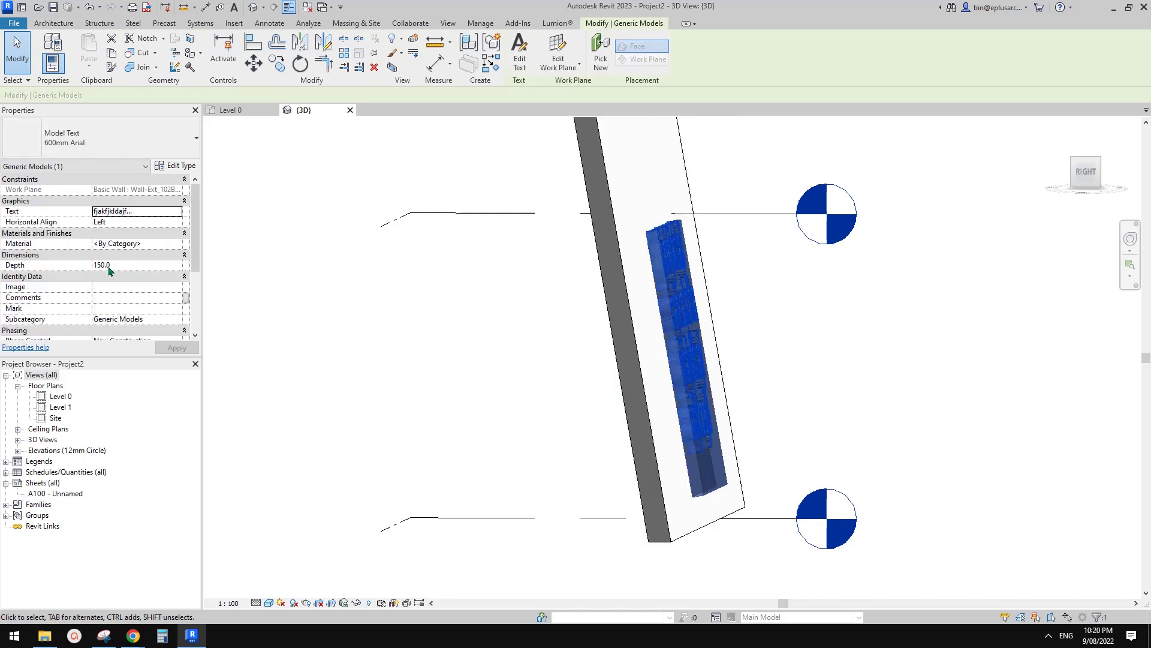
{"action": "middle_click_drag", "start_coordinate": [817, 361], "coordinate": [771, 362], "text": "shift"}
{"action": "left_click", "coordinate": [129, 265]}
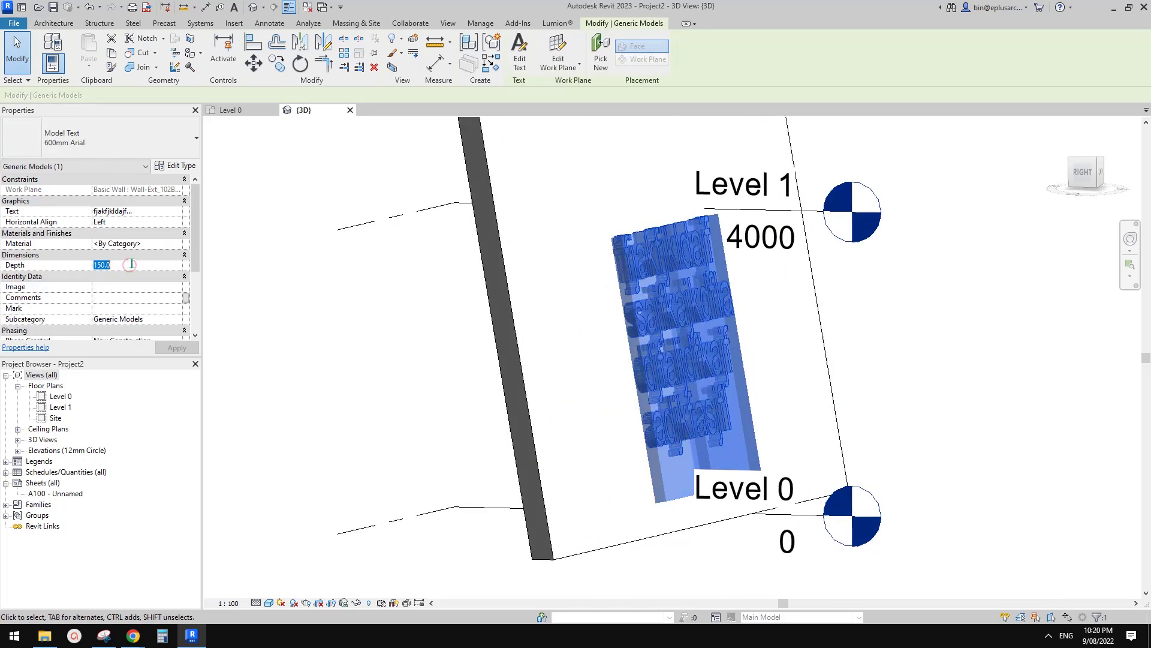
{"action": "type", "text": "-"}
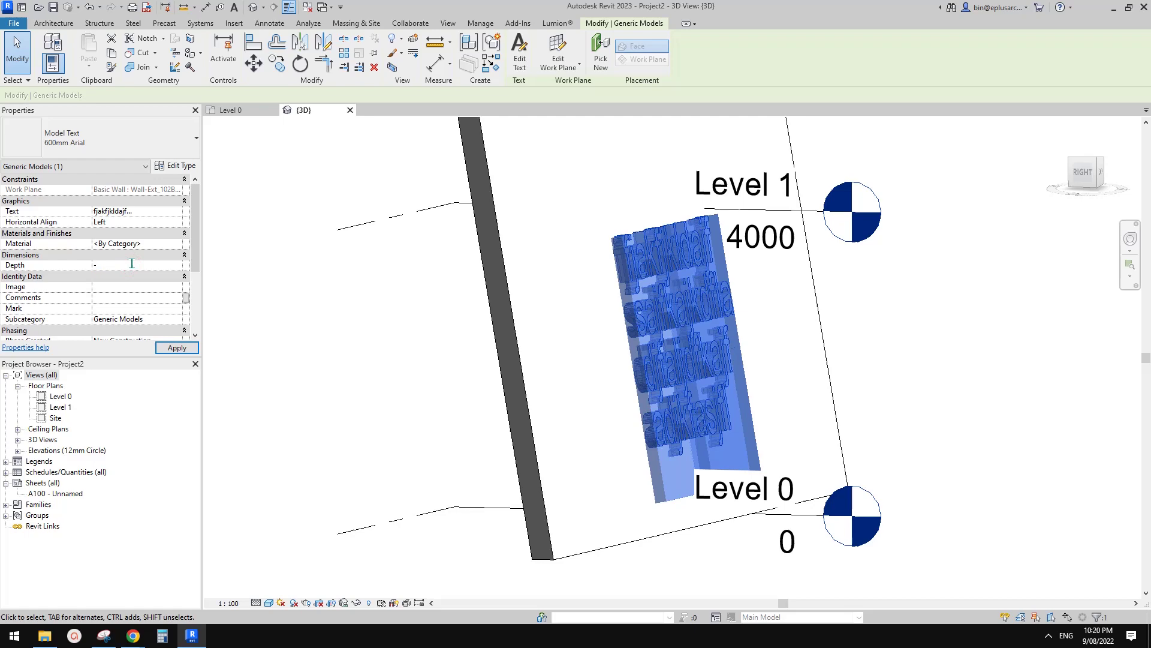
{"action": "type", "text": "50"}
{"action": "key", "text": "Return"}
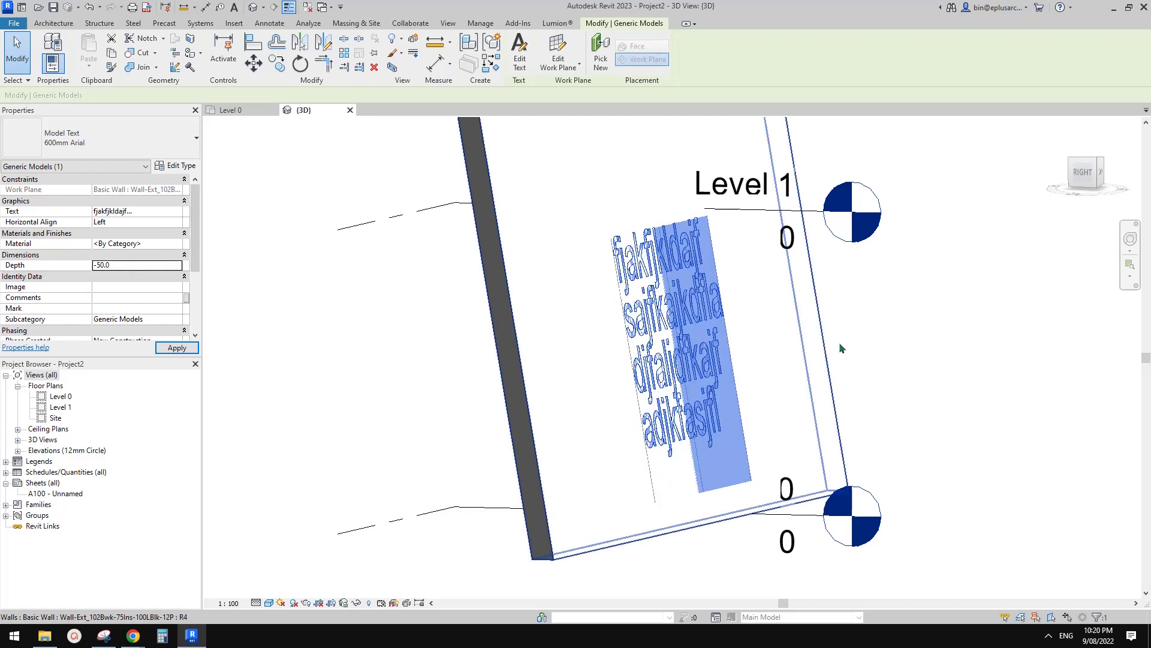
{"action": "middle_click_drag", "start_coordinate": [840, 342], "coordinate": [704, 397], "text": "shift"}
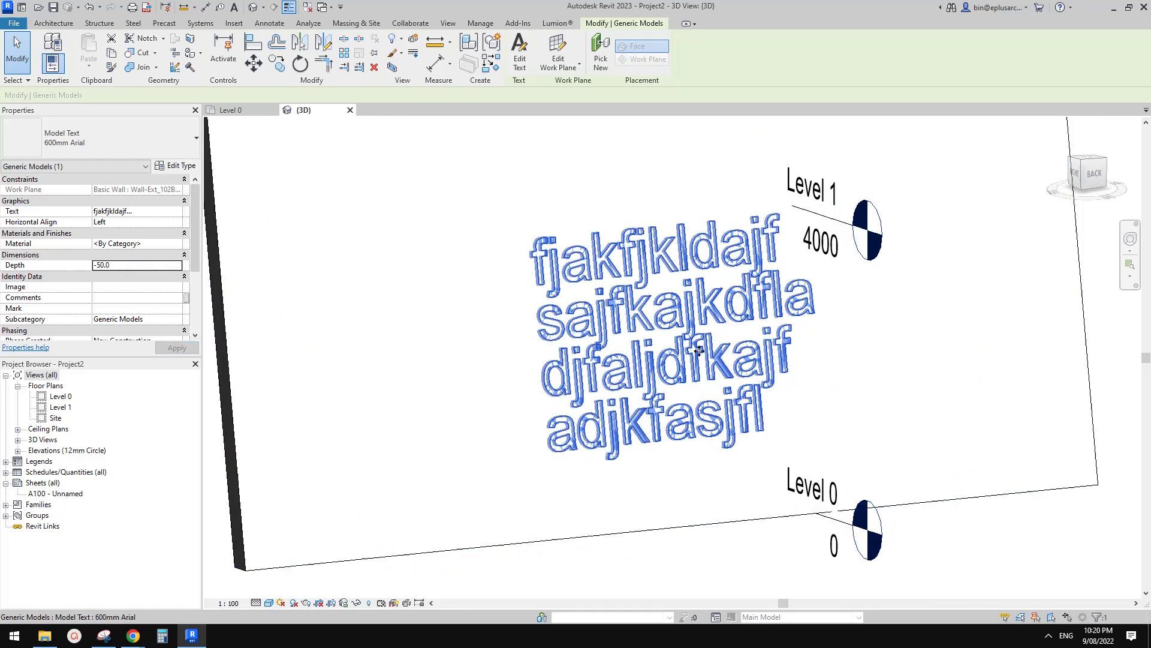
{"action": "key", "text": "Escape"}
Step: Try to cut the model text out of the slanted wall with the Cut geometry tool
{"action": "left_click", "coordinate": [606, 25]}
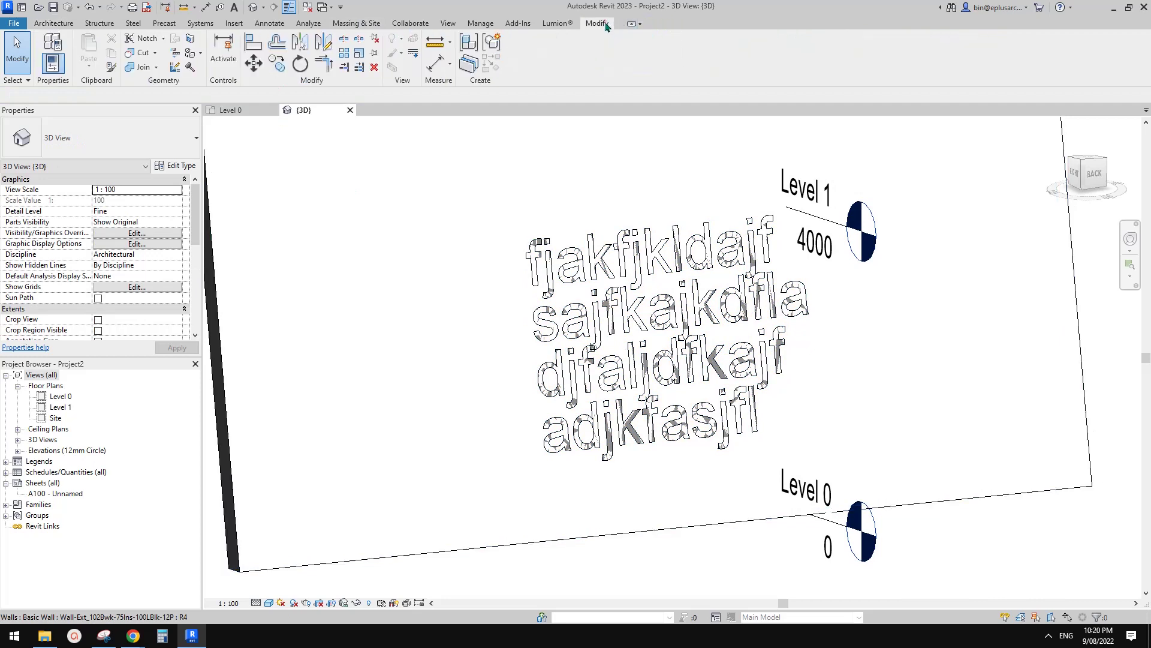
{"action": "left_click", "coordinate": [141, 53]}
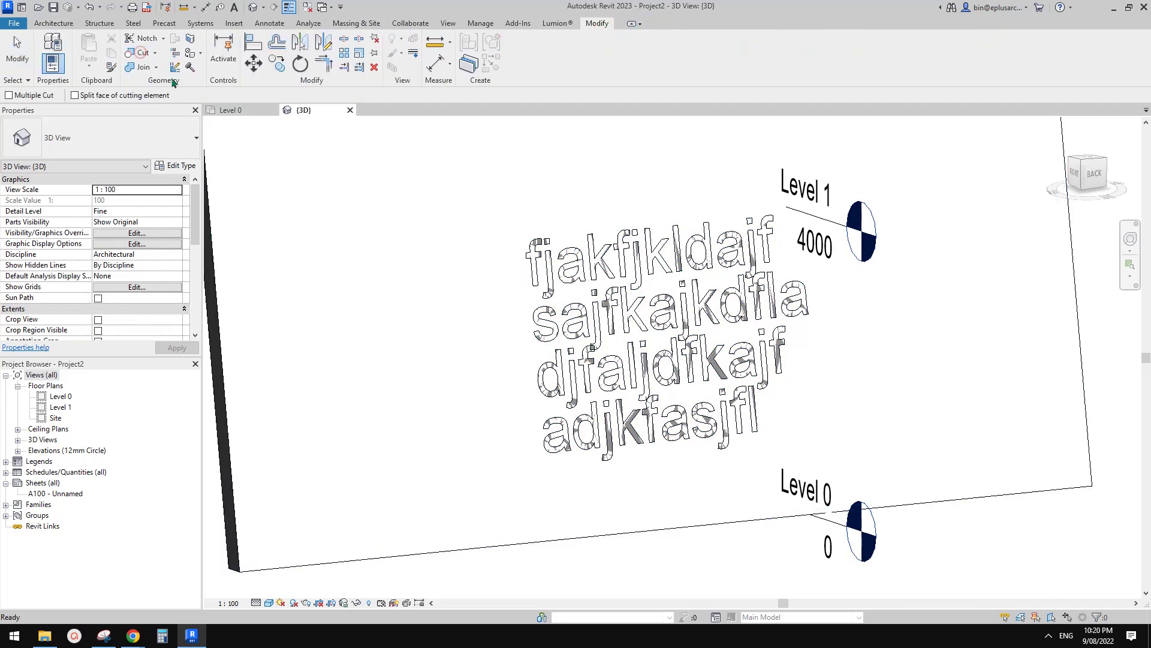
{"action": "scroll", "coordinate": [664, 313], "scroll_direction": "down", "scroll_amount": 1}
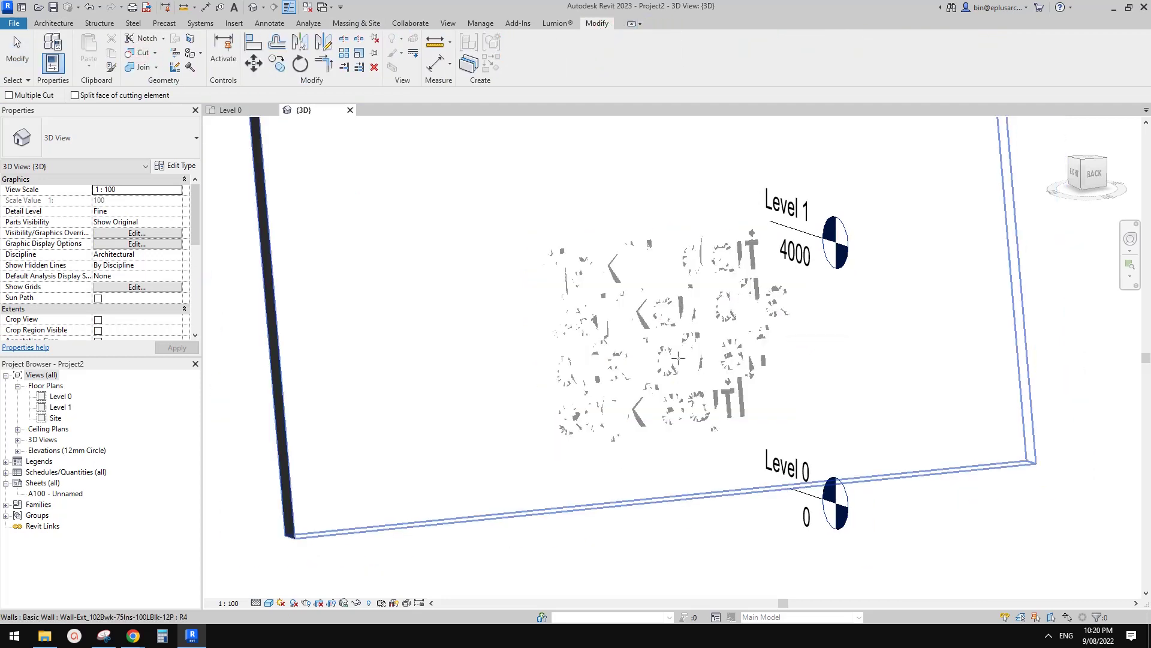
{"action": "middle_click_drag", "start_coordinate": [664, 314], "coordinate": [672, 312], "text": "shift"}
{"action": "left_click", "coordinate": [675, 311]}
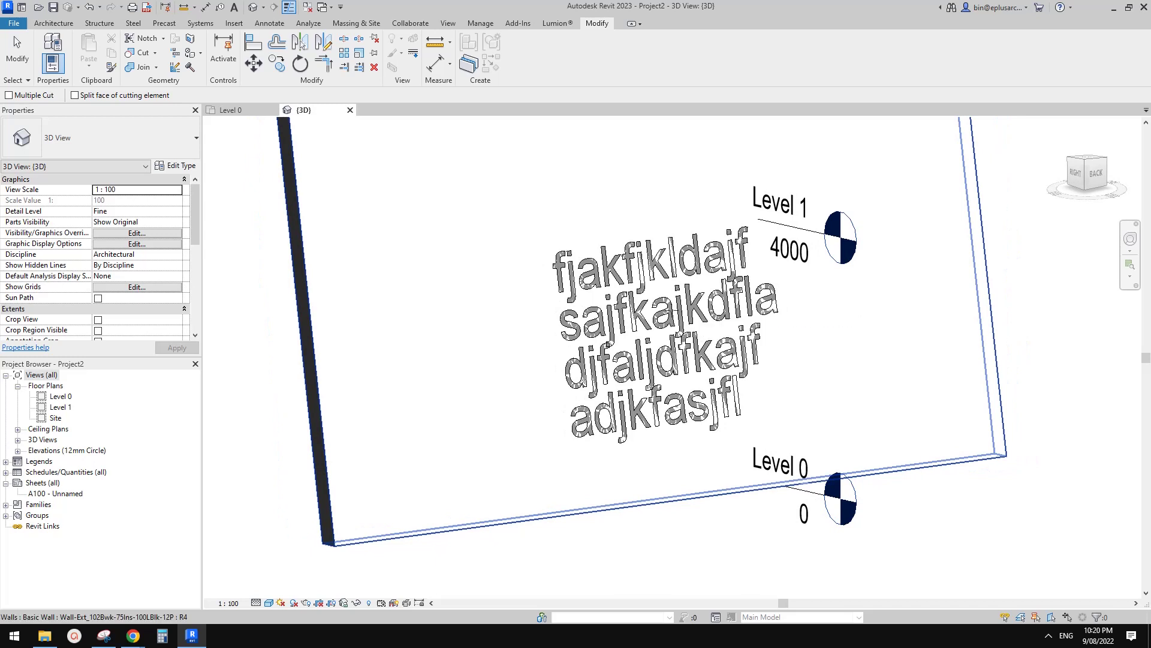
{"action": "scroll", "coordinate": [678, 333], "scroll_direction": "down", "scroll_amount": 2}
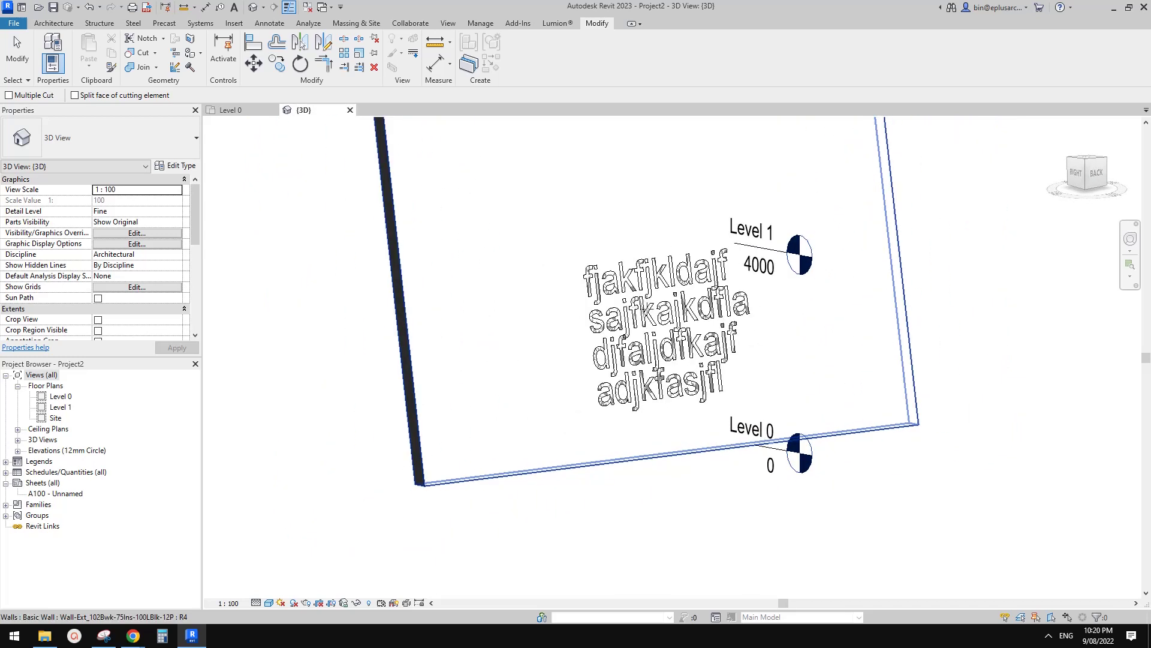
{"action": "middle_click_drag", "start_coordinate": [648, 310], "coordinate": [642, 320]}
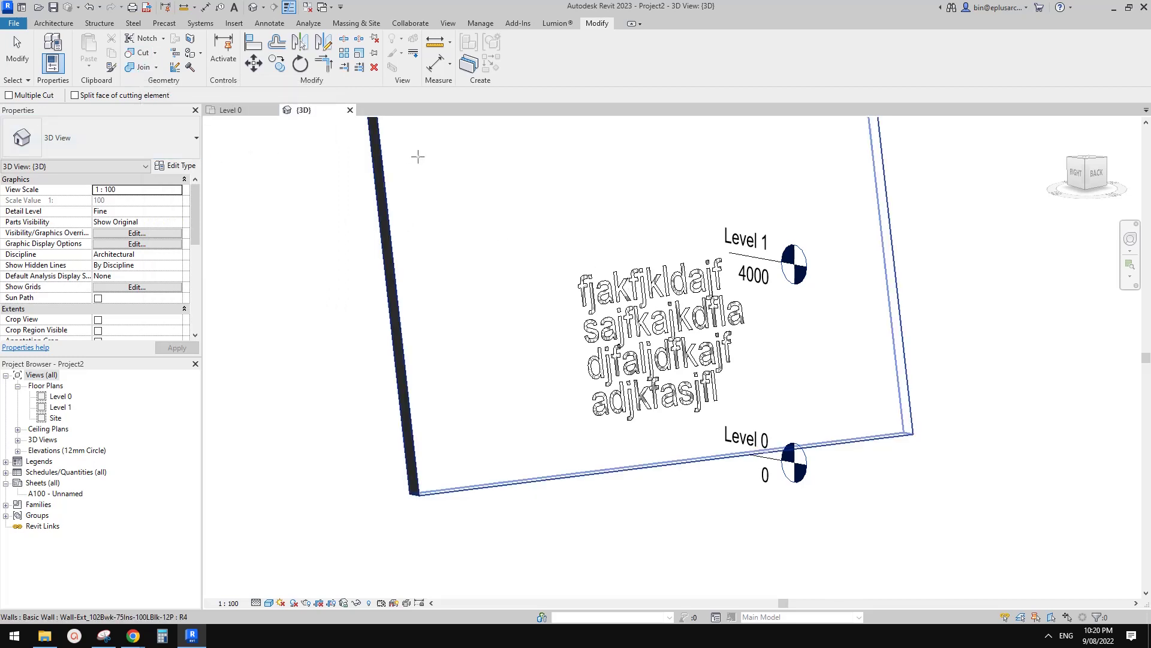
Step: Join the slanted wall and the model text with the Join geometry tool
{"action": "left_click", "coordinate": [139, 67]}
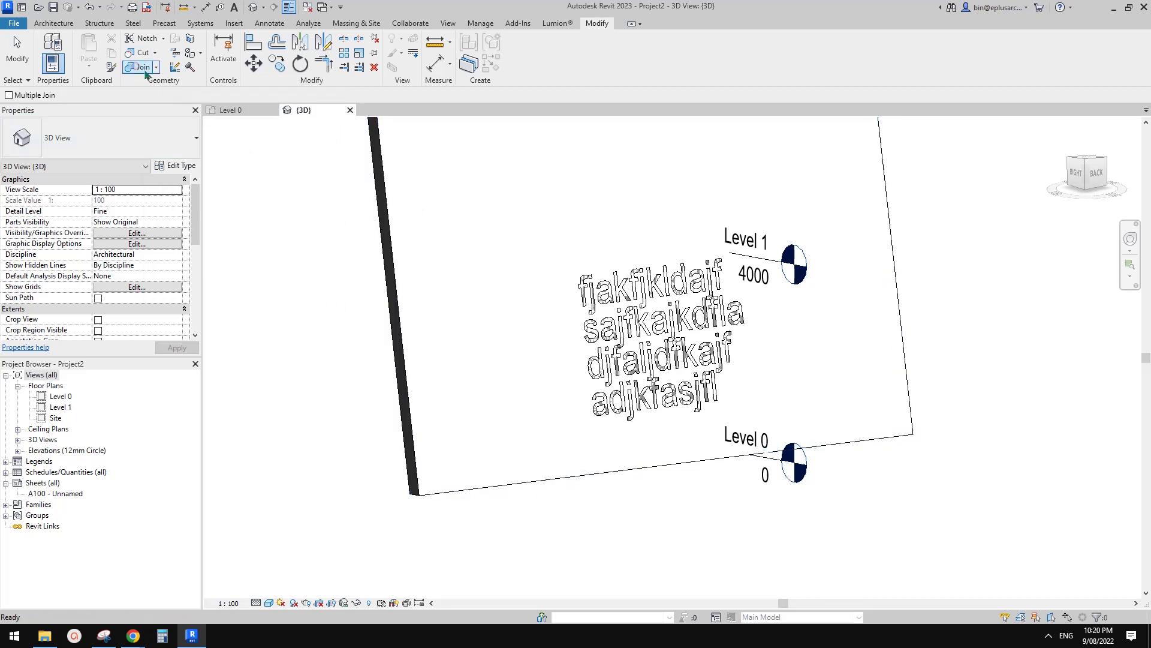
{"action": "left_click", "coordinate": [676, 354]}
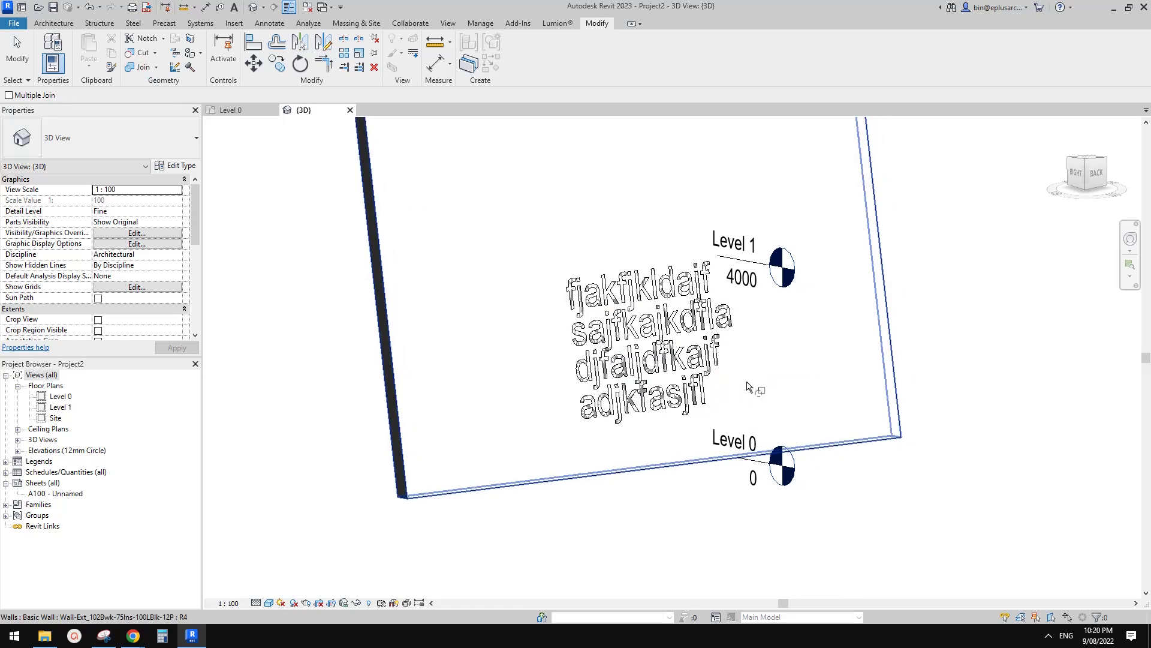
{"action": "mouse_move", "coordinate": [747, 382]}
{"action": "middle_mouse_down", "text": "shift"}
{"action": "mouse_move", "coordinate": [767, 413]}
{"action": "mouse_move", "coordinate": [746, 421]}
{"action": "mouse_move", "coordinate": [792, 386]}
{"action": "mouse_move", "coordinate": [748, 375]}
{"action": "middle_mouse_up", "text": "shift"}
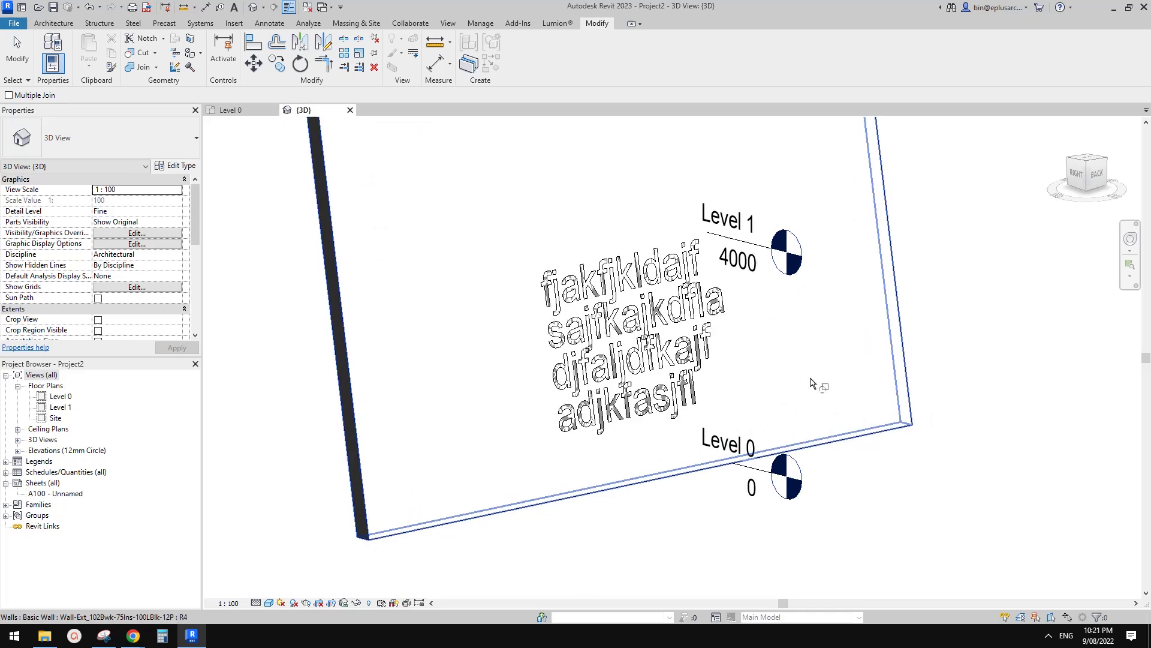
{"action": "middle_click_drag", "start_coordinate": [797, 377], "coordinate": [819, 380]}
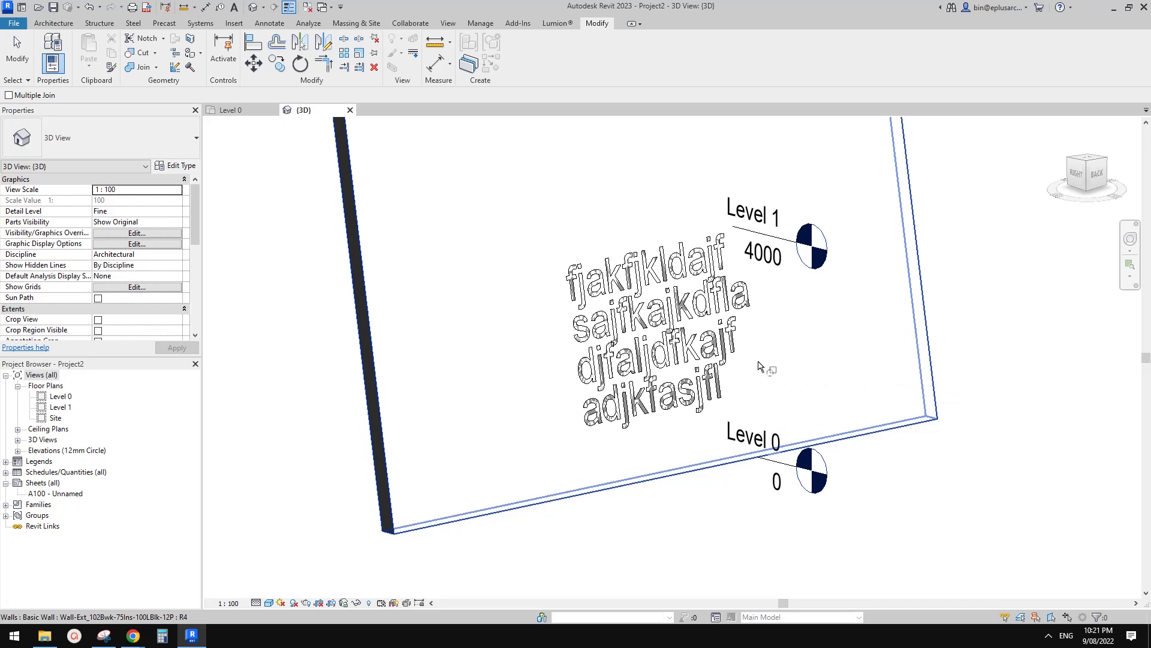
{"action": "middle_click_drag", "start_coordinate": [758, 366], "coordinate": [789, 391], "text": "shift"}
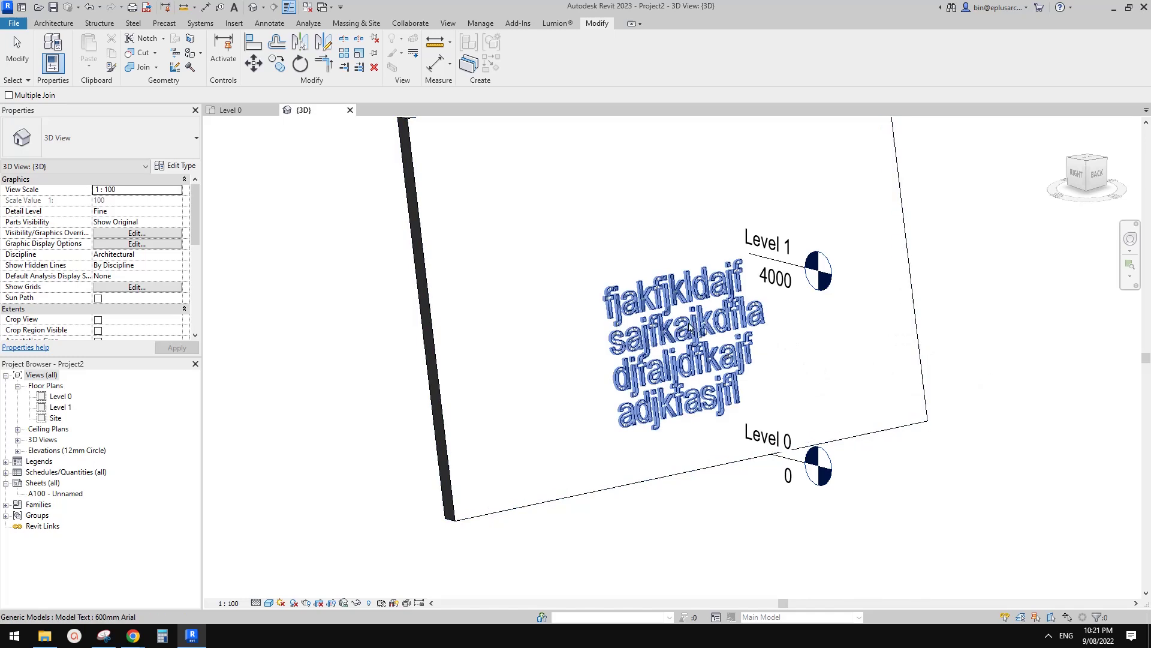
{"action": "scroll", "coordinate": [757, 328], "scroll_direction": "up", "scroll_amount": 2}
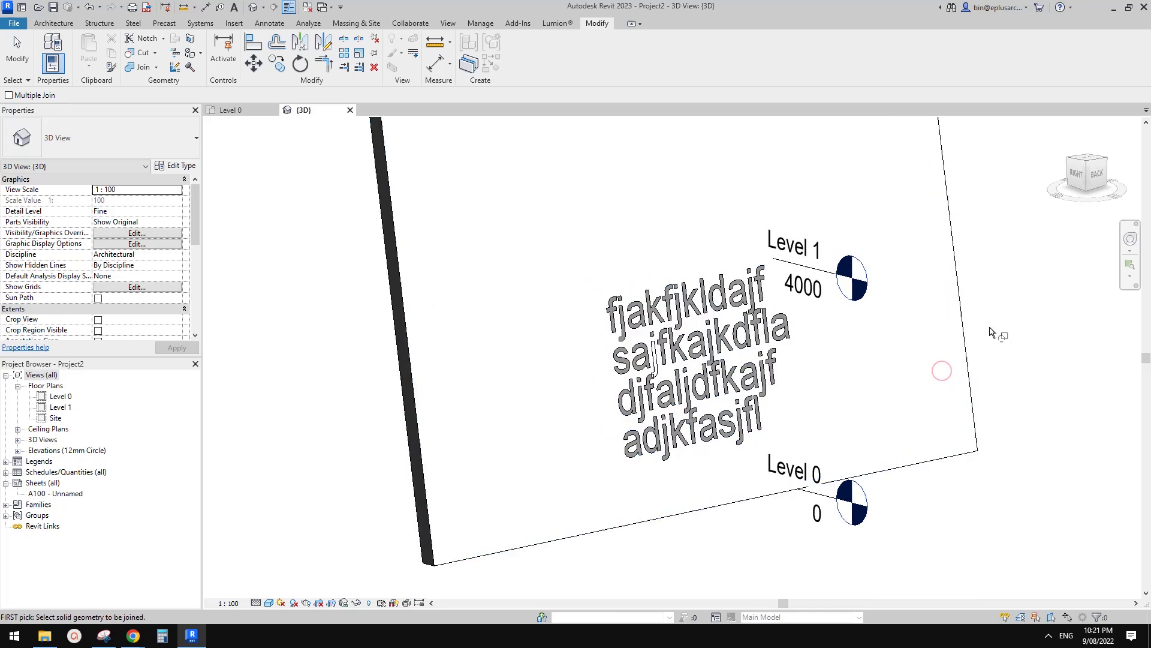
{"action": "key", "text": "Escape"}
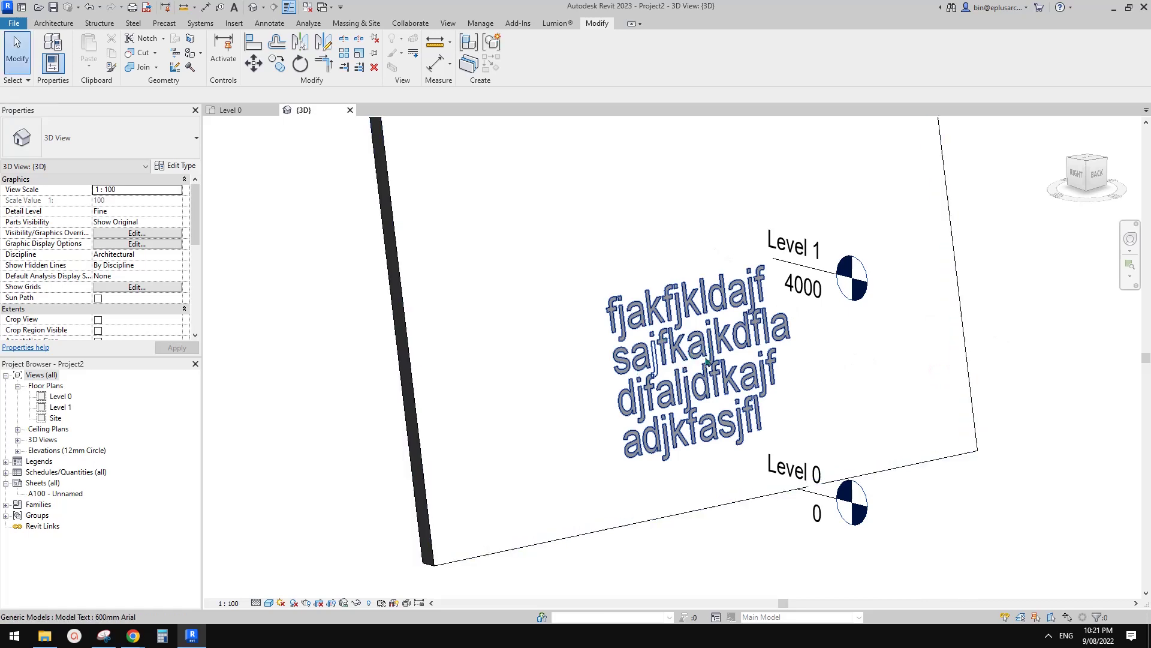
Step: Hide the model text on the slanted wall in the 3D view
{"action": "middle_click_drag", "start_coordinate": [705, 382], "coordinate": [687, 382], "text": "shift"}
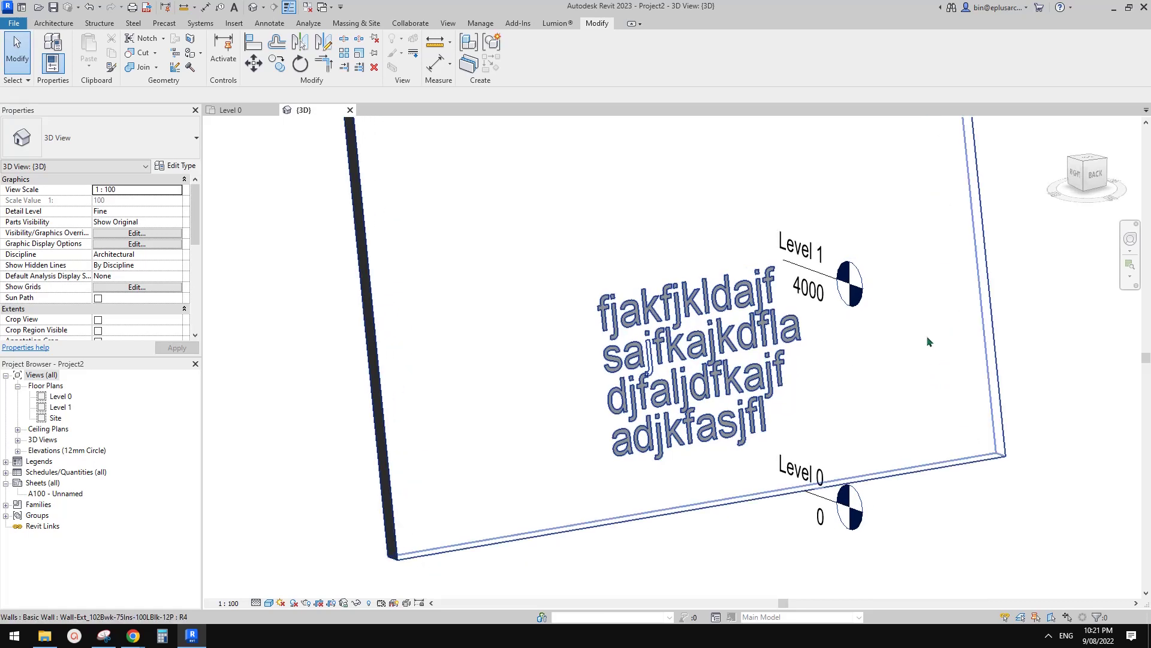
{"action": "middle_click_drag", "start_coordinate": [926, 336], "coordinate": [844, 351], "text": "shift"}
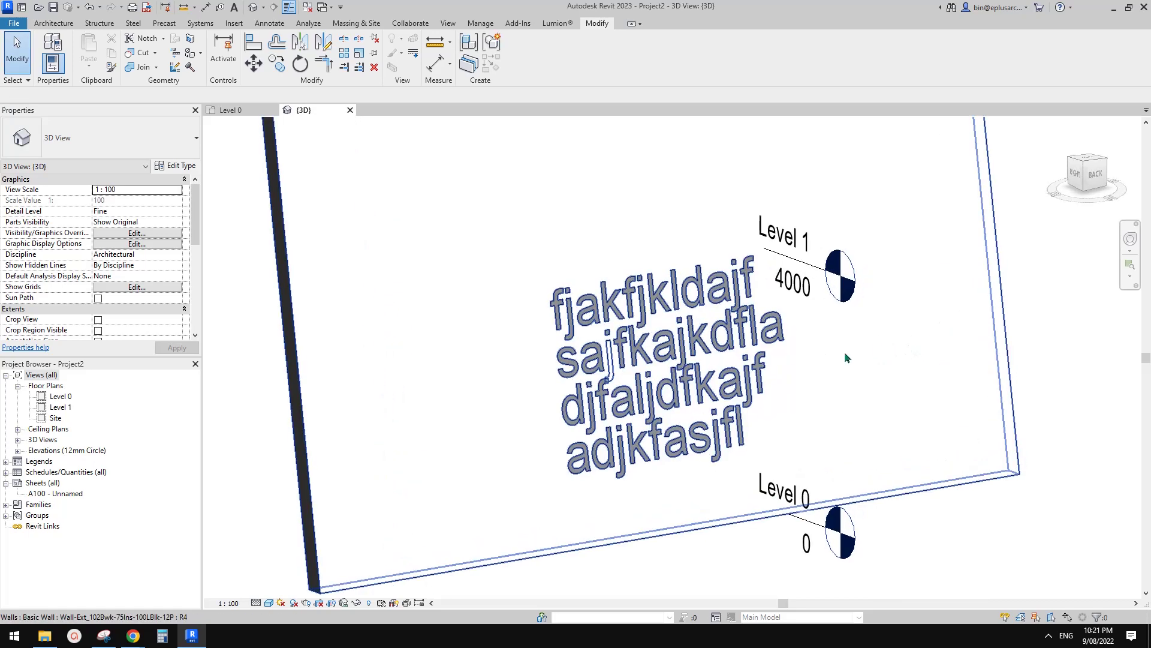
{"action": "left_click", "coordinate": [731, 327]}
{"action": "middle_click_drag", "start_coordinate": [731, 327], "coordinate": [681, 408], "text": "shift"}
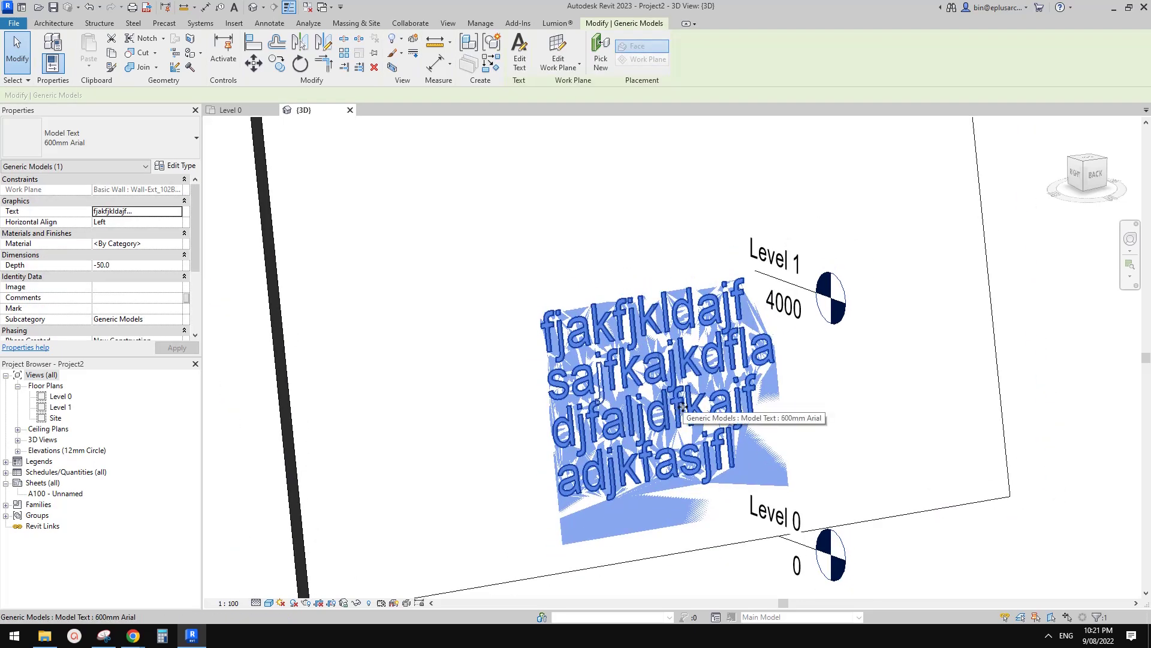
{"action": "key", "text": "h"}
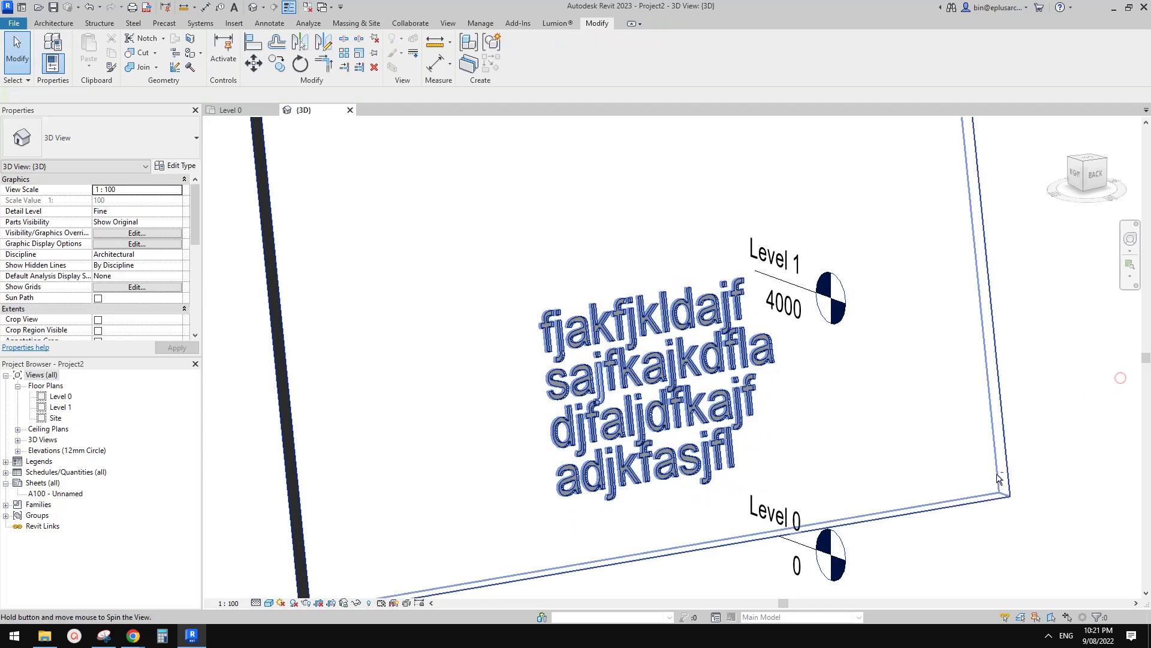
Step: Examine the recessed lettering in the slanted wall up close from several angles
{"action": "middle_click_drag", "start_coordinate": [1001, 480], "coordinate": [873, 468], "text": "shift"}
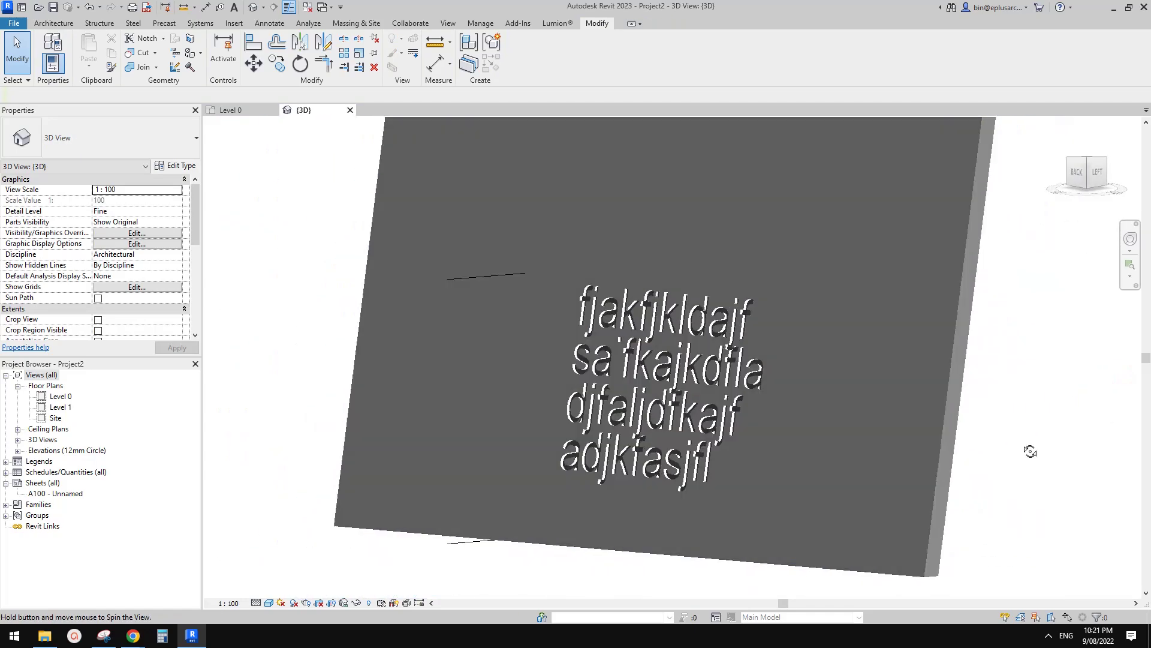
{"action": "middle_click_drag", "start_coordinate": [1030, 451], "coordinate": [1082, 451], "text": "shift"}
{"action": "scroll", "coordinate": [602, 374], "scroll_direction": "up", "scroll_amount": 2}
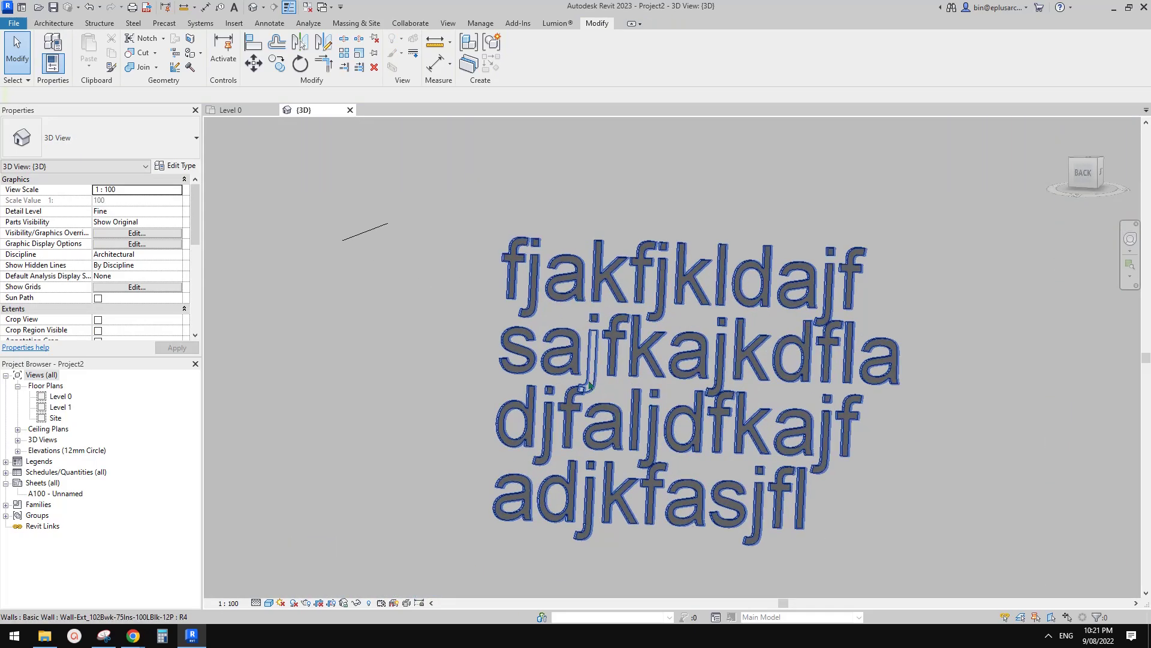
{"action": "scroll", "coordinate": [590, 385], "scroll_direction": "down", "scroll_amount": 1}
{"action": "middle_click_drag", "start_coordinate": [590, 385], "coordinate": [701, 442], "text": "shift"}
{"action": "scroll", "coordinate": [583, 386], "scroll_direction": "up", "scroll_amount": 3}
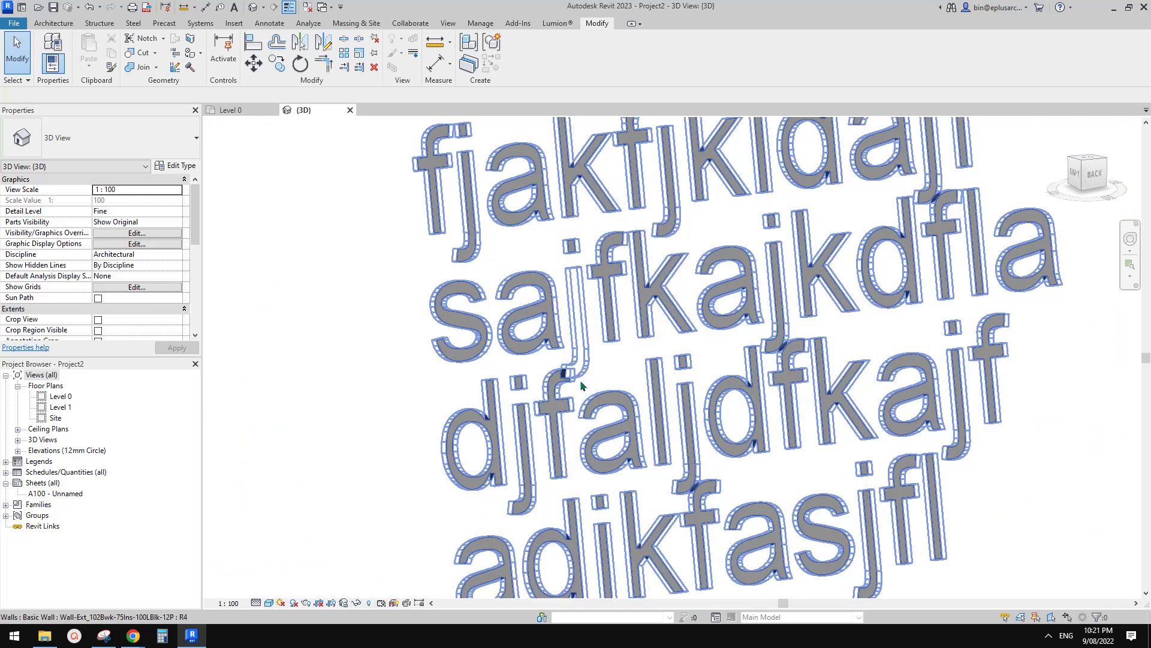
{"action": "middle_click_drag", "start_coordinate": [580, 385], "coordinate": [635, 384], "text": "shift"}
{"action": "scroll", "coordinate": [574, 375], "scroll_direction": "down", "scroll_amount": 4}
{"action": "left_click", "coordinate": [635, 383]}
{"action": "key", "text": "Escape"}
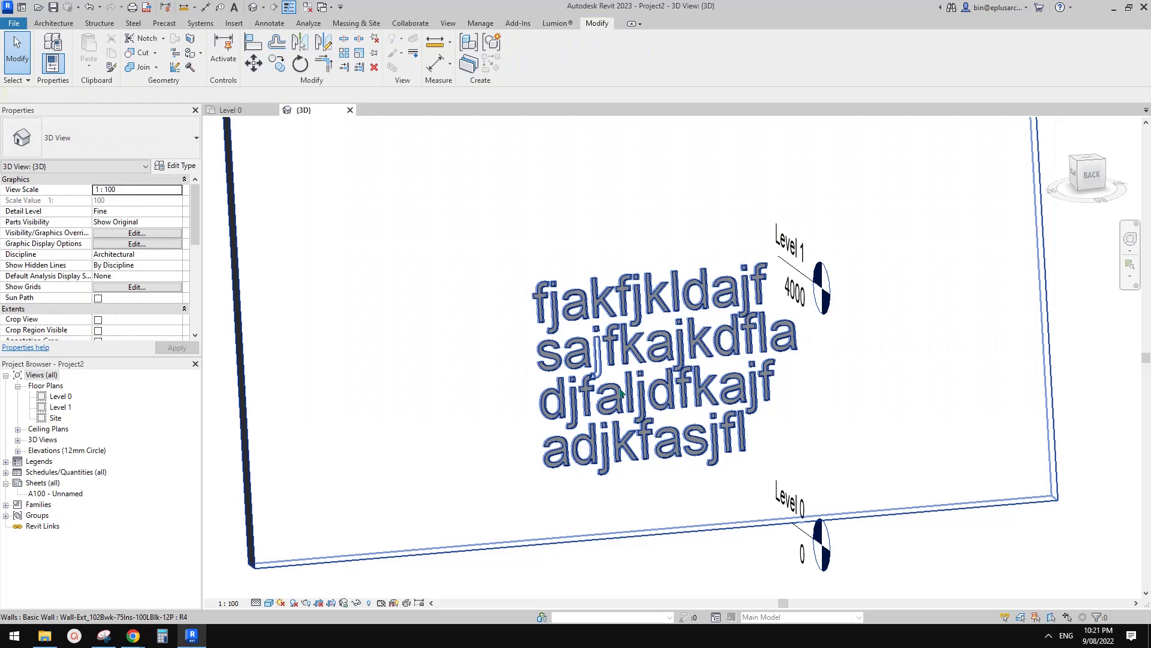
{"action": "middle_click_drag", "start_coordinate": [636, 384], "coordinate": [672, 379], "text": "shift"}
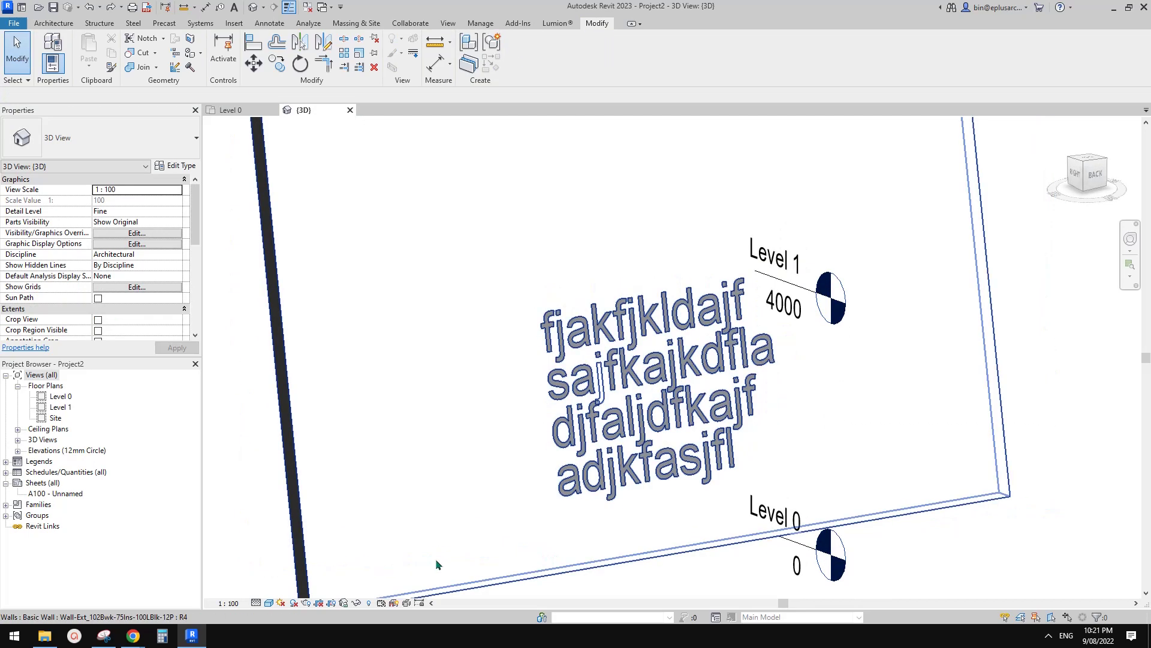
Step: Check the model text in Reveal Hidden Elements mode and turn that mode off again
{"action": "left_click", "coordinate": [369, 603]}
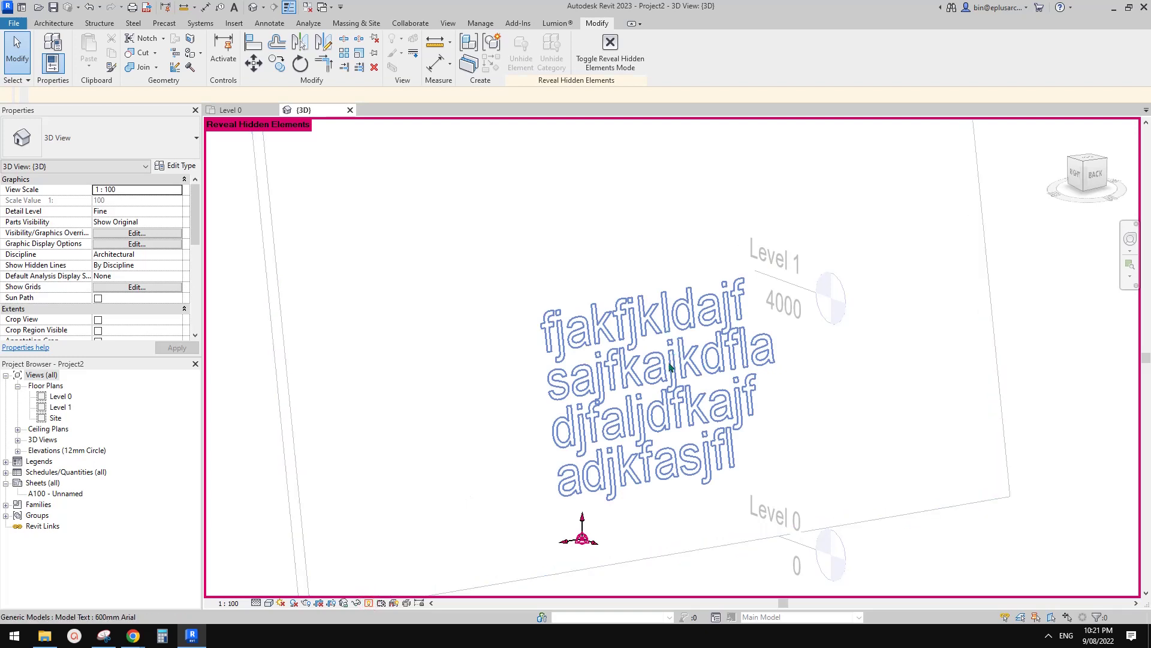
{"action": "left_click", "coordinate": [674, 370]}
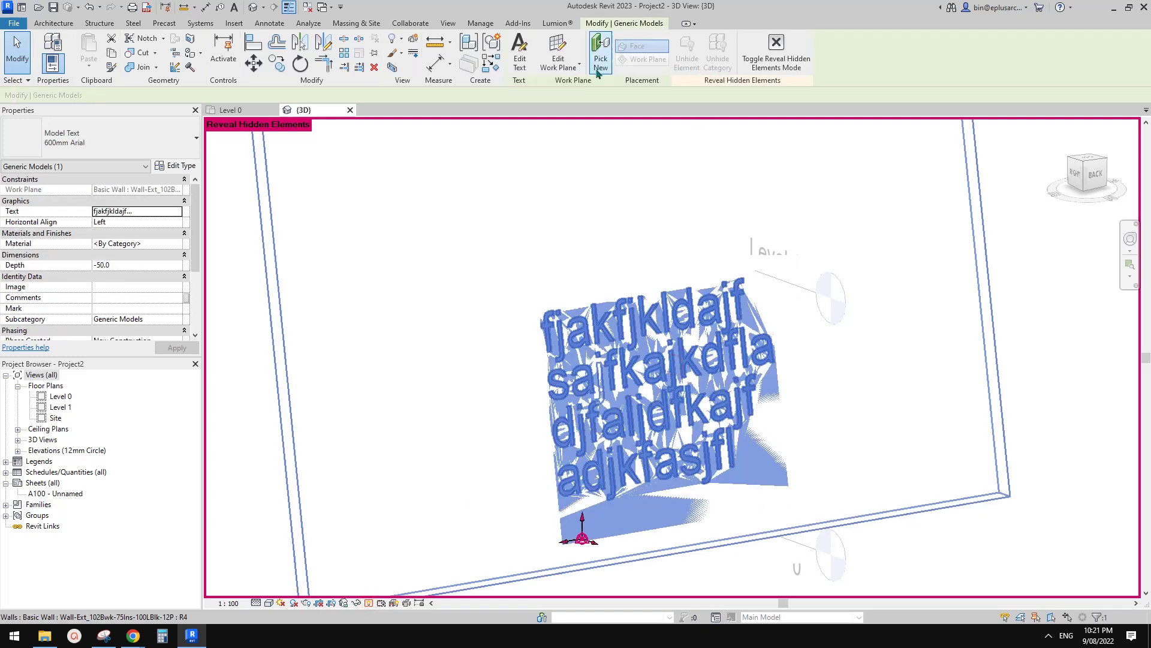
{"action": "middle_click_drag", "start_coordinate": [730, 236], "coordinate": [729, 209]}
{"action": "key", "text": "Escape"}
{"action": "scroll", "coordinate": [705, 339], "scroll_direction": "down", "scroll_amount": 3}
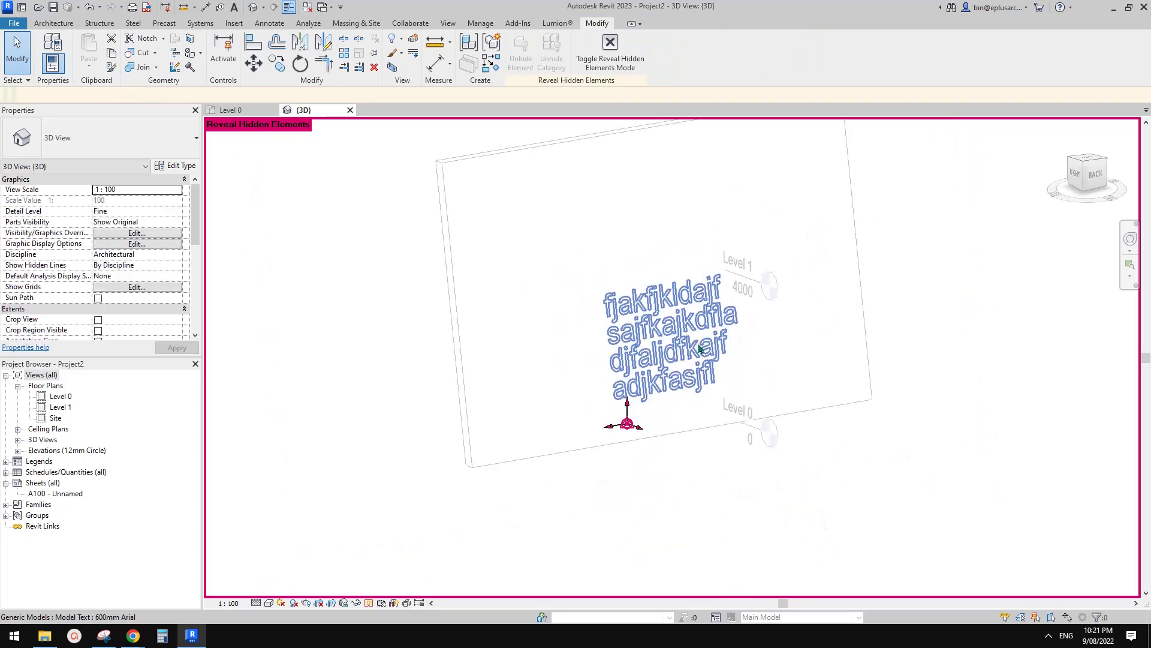
{"action": "left_click_drag", "start_coordinate": [351, 234], "coordinate": [751, 427]}
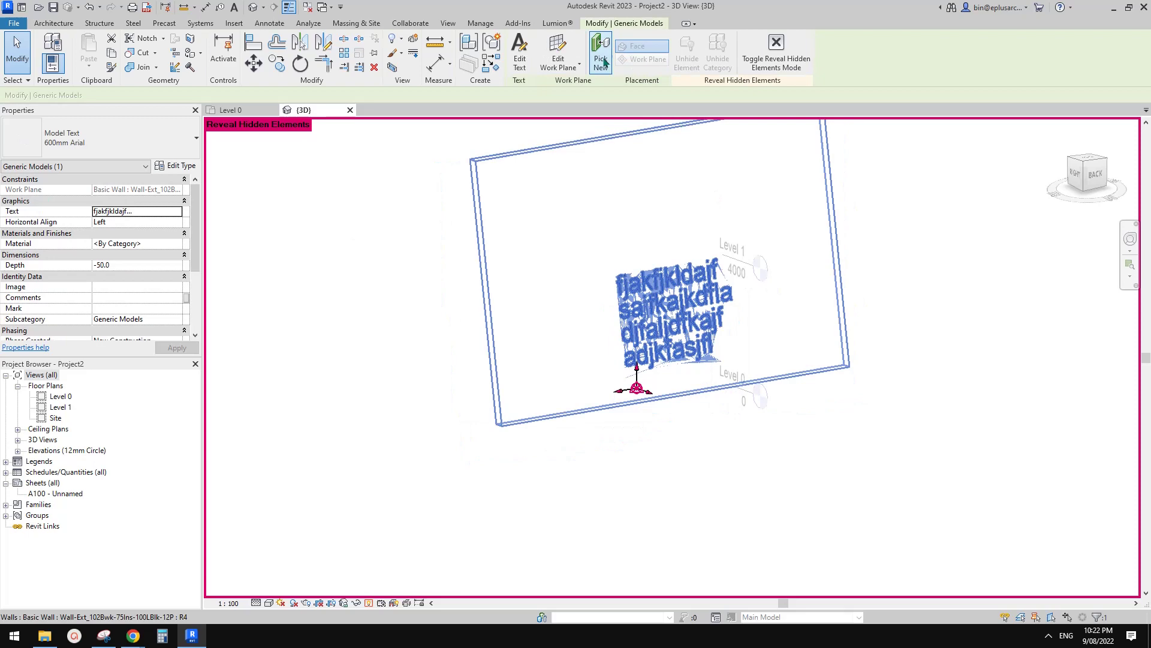
{"action": "left_click", "coordinate": [745, 133]}
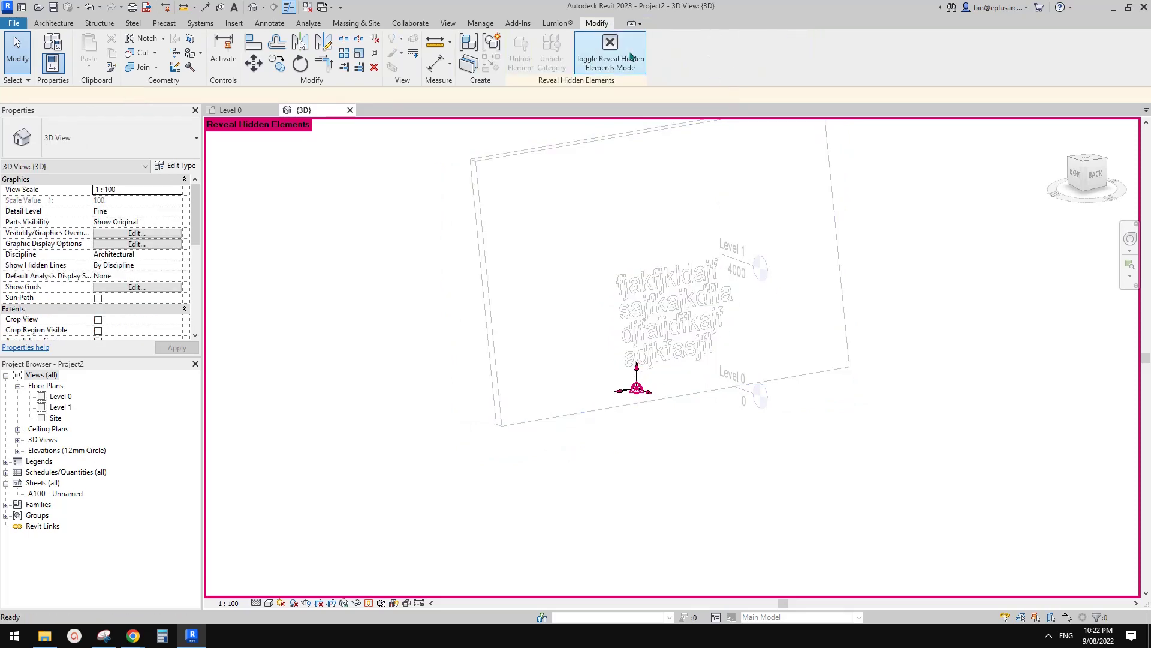
{"action": "left_click", "coordinate": [624, 58]}
Step: Edit the model text on the slanted wall, inserting a space after "sa" in its second line
{"action": "scroll", "coordinate": [689, 317], "scroll_direction": "up", "scroll_amount": 4}
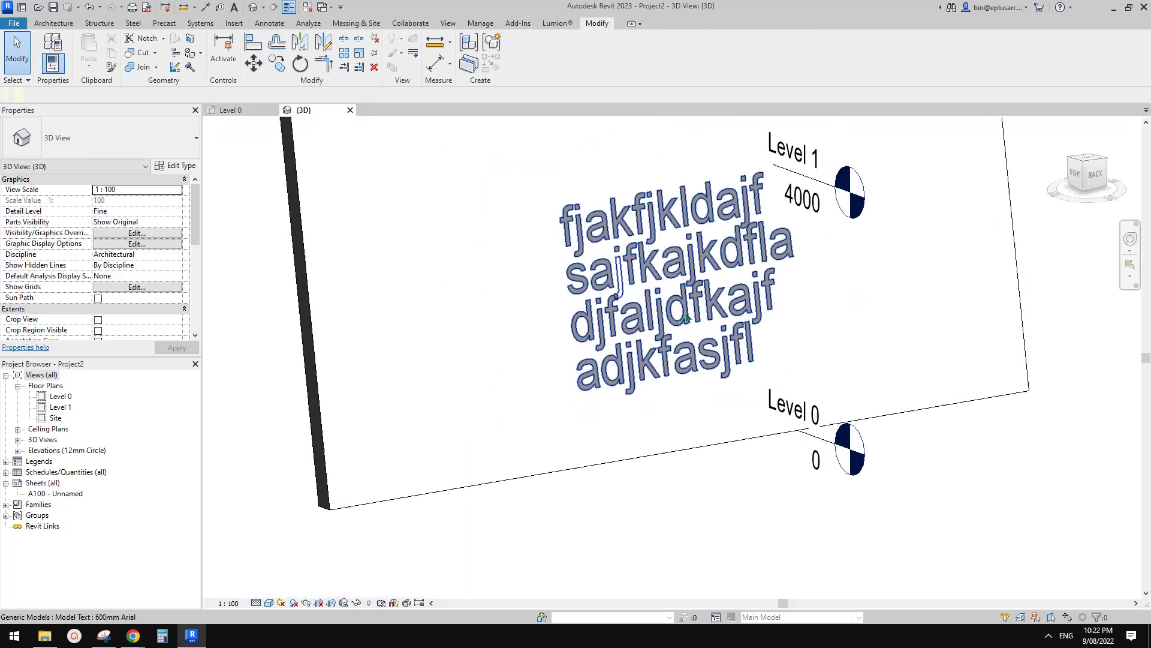
{"action": "left_click", "coordinate": [688, 317]}
{"action": "scroll", "coordinate": [689, 318], "scroll_direction": "up", "scroll_amount": 3}
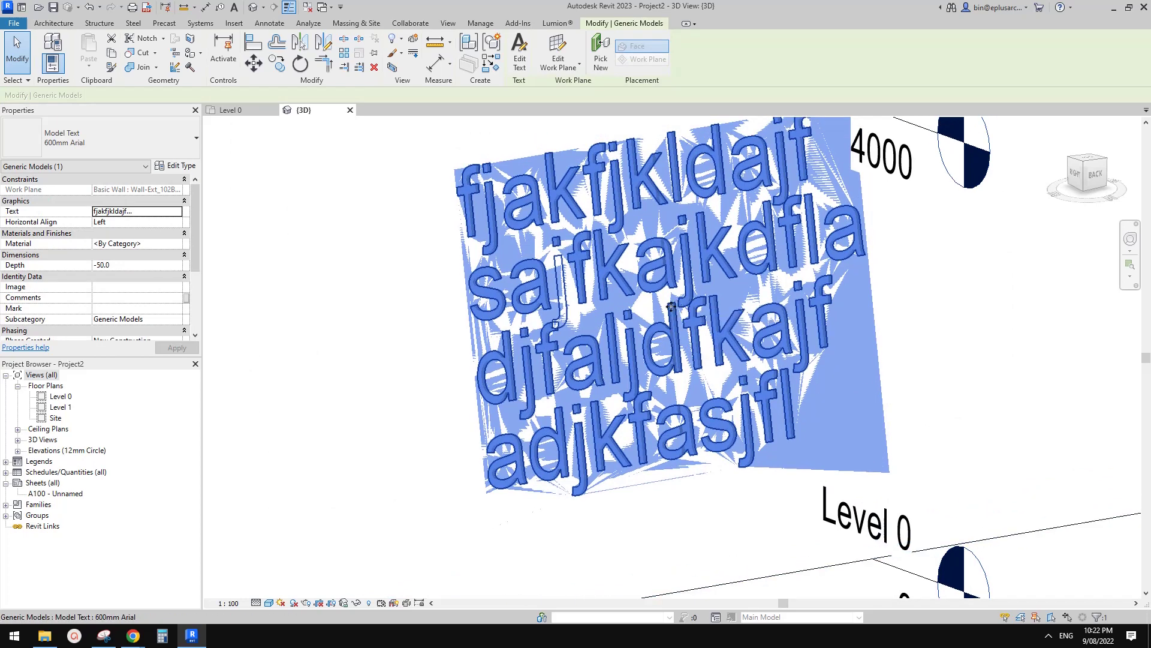
{"action": "scroll", "coordinate": [681, 310], "scroll_direction": "down", "scroll_amount": 3}
{"action": "middle_click_drag", "start_coordinate": [682, 311], "coordinate": [735, 358], "text": "shift"}
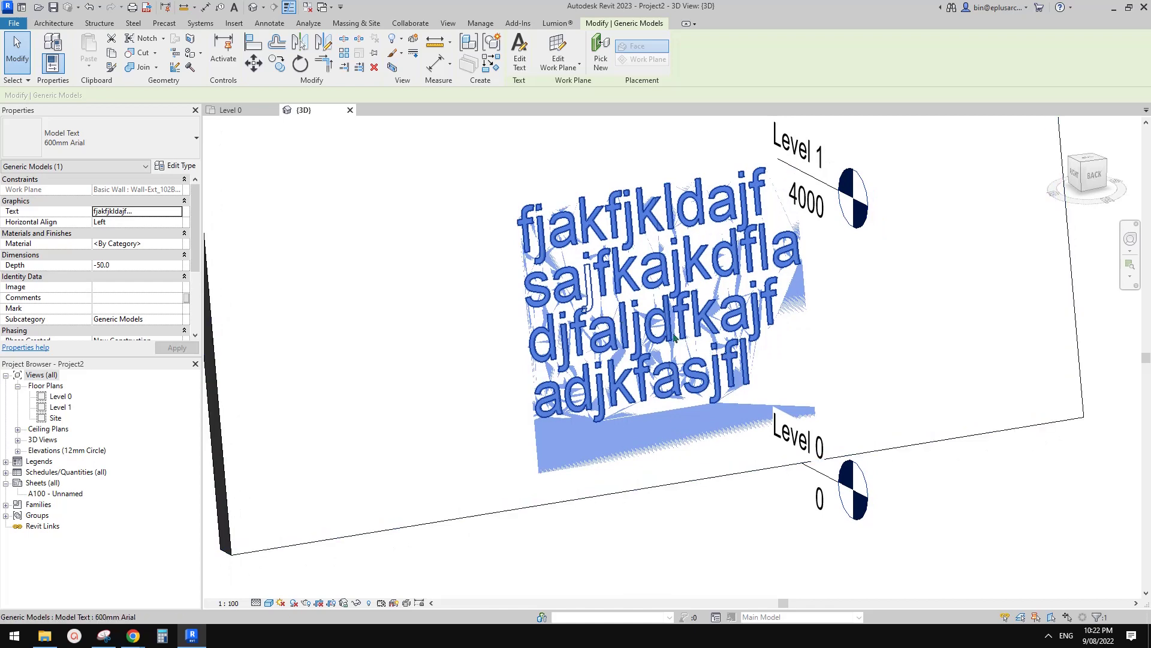
{"action": "scroll", "coordinate": [581, 306], "scroll_direction": "up", "scroll_amount": 4}
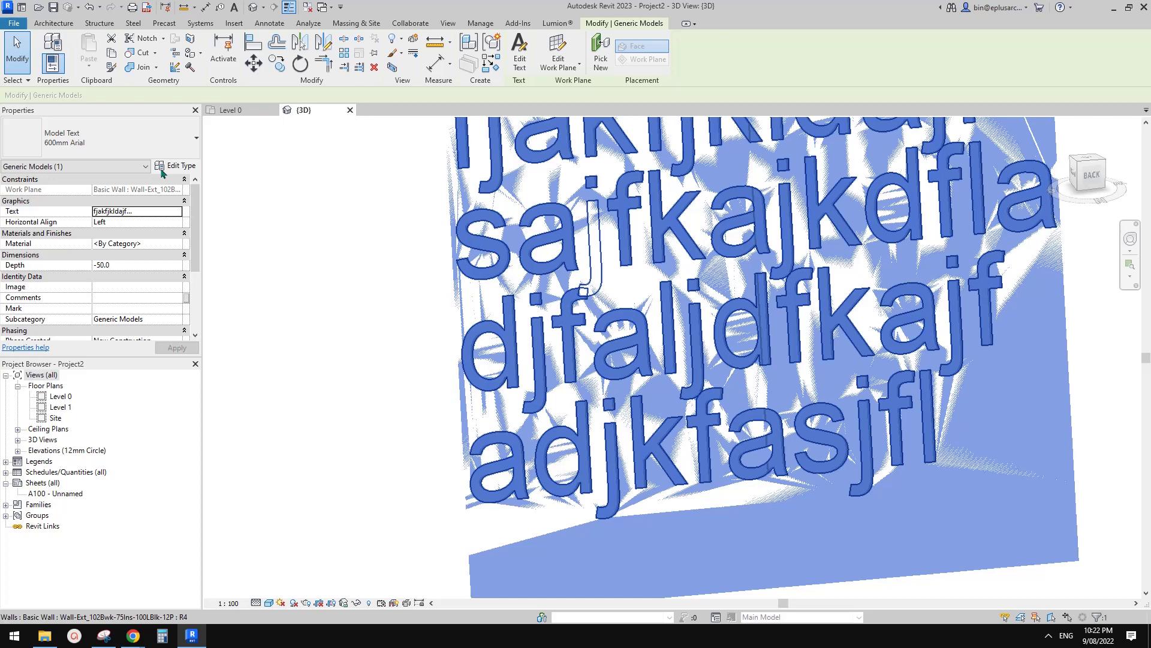
{"action": "left_click", "coordinate": [146, 211]}
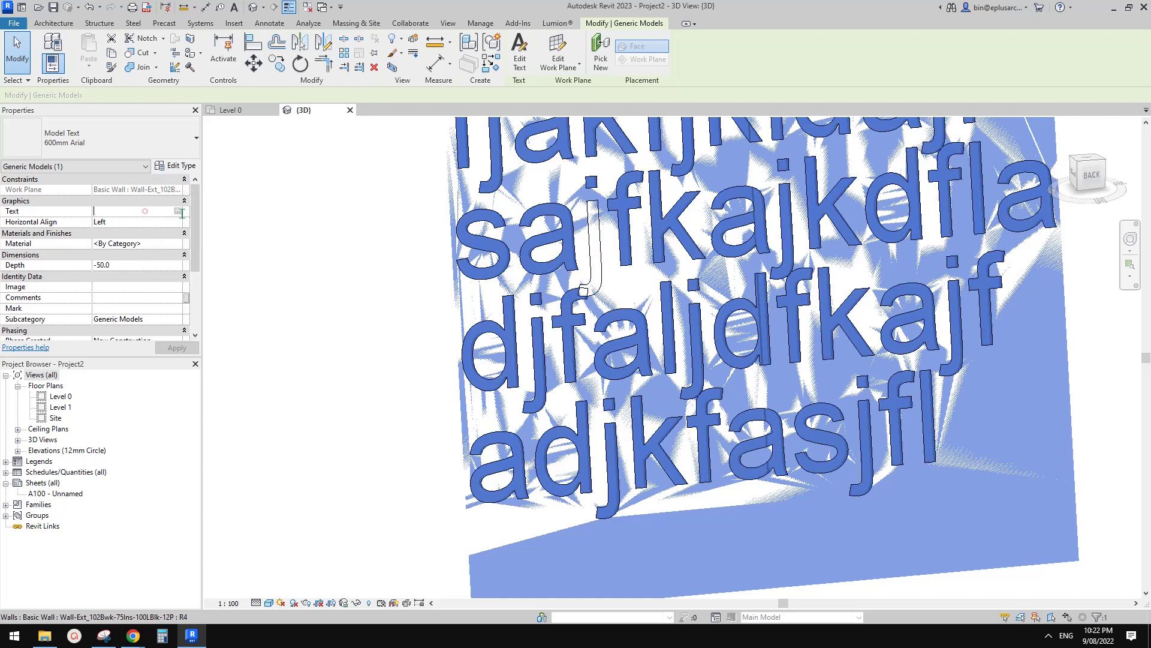
{"action": "left_click", "coordinate": [177, 212]}
{"action": "left_click_drag", "start_coordinate": [538, 221], "coordinate": [818, 273]}
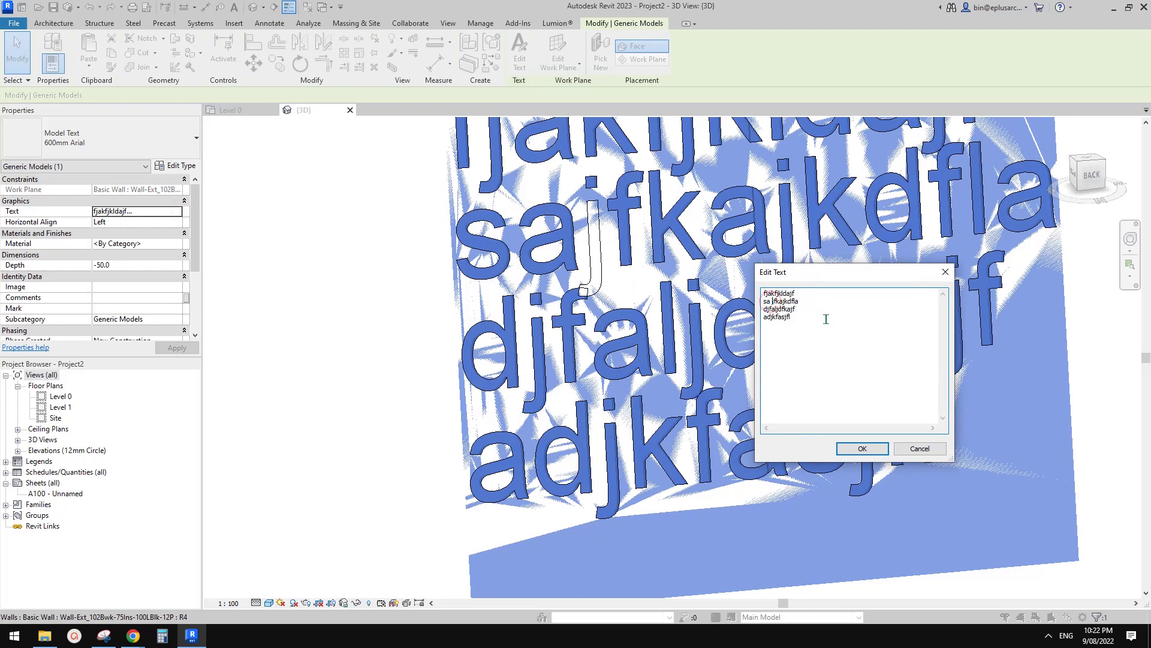
{"action": "left_click", "coordinate": [888, 451]}
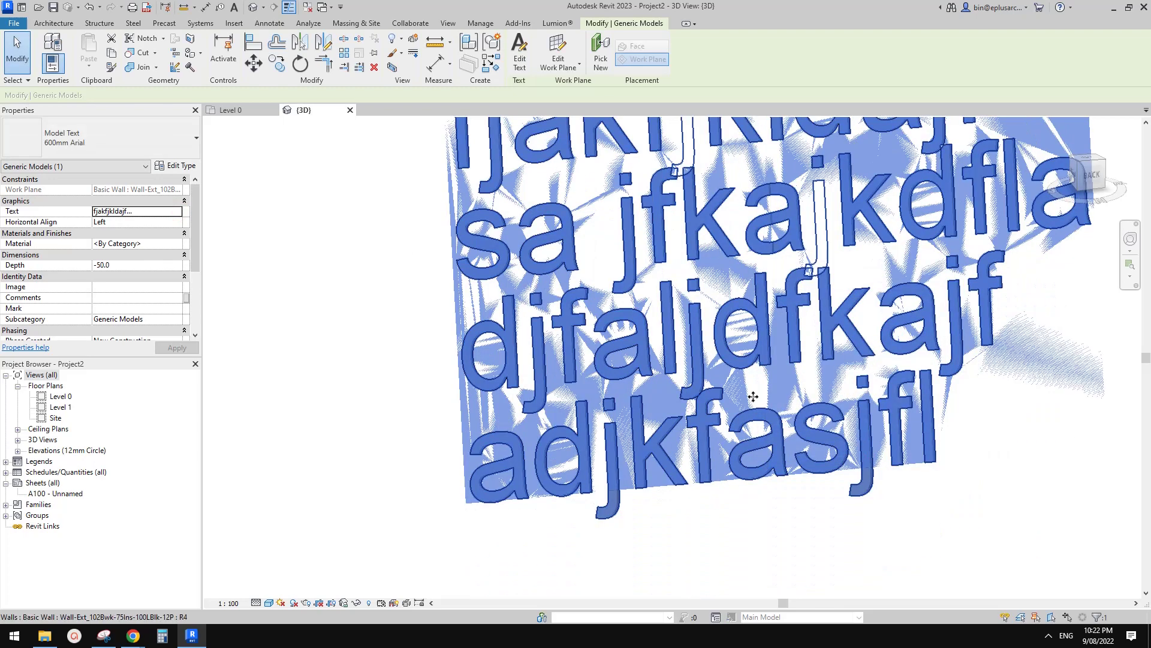
Step: Examine the edited lettering up close and as a whole for letters that are not cut properly into the wall
{"action": "scroll", "coordinate": [780, 282], "scroll_direction": "up", "scroll_amount": 2}
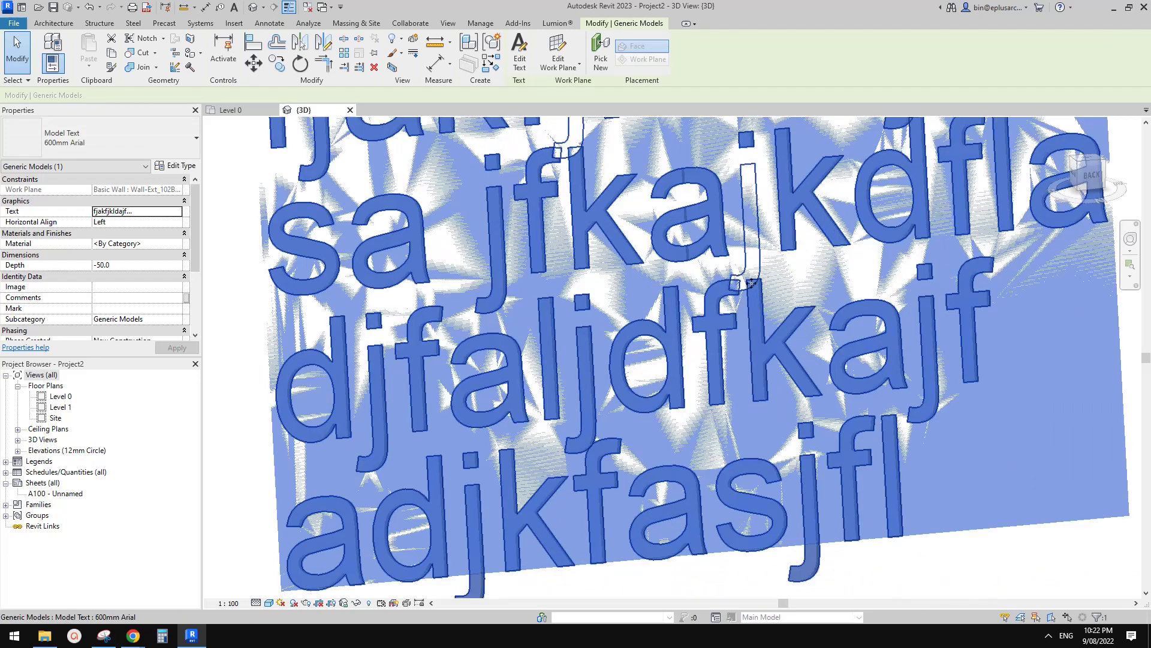
{"action": "scroll", "coordinate": [734, 282], "scroll_direction": "down", "scroll_amount": 2}
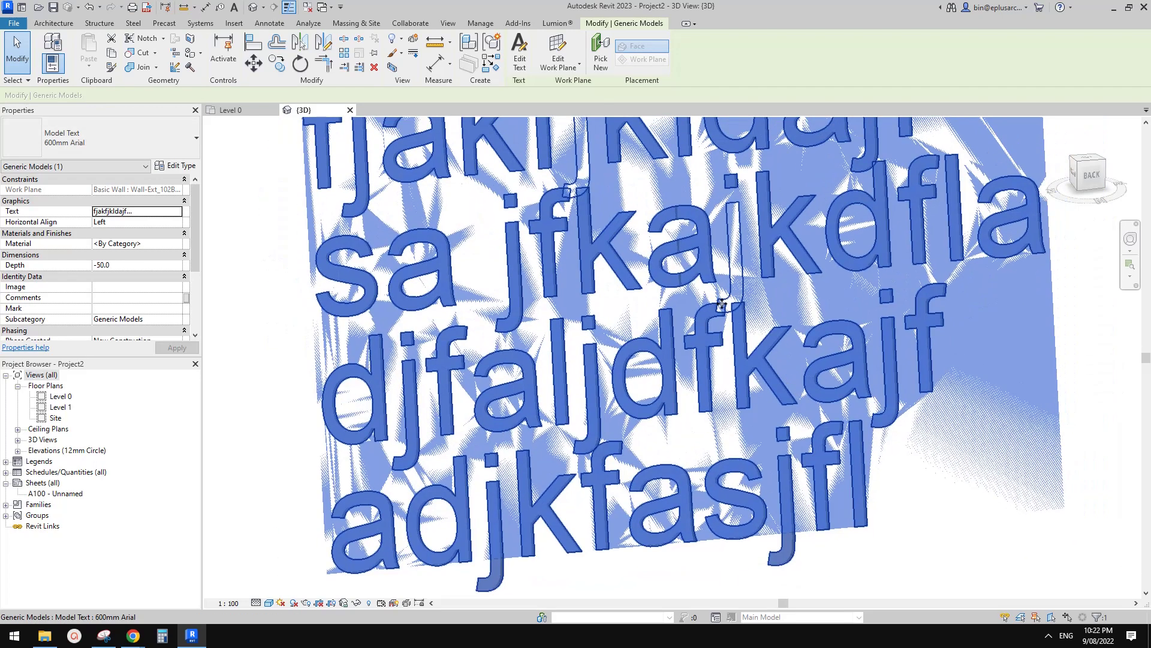
{"action": "middle_click_drag", "start_coordinate": [571, 185], "coordinate": [701, 320]}
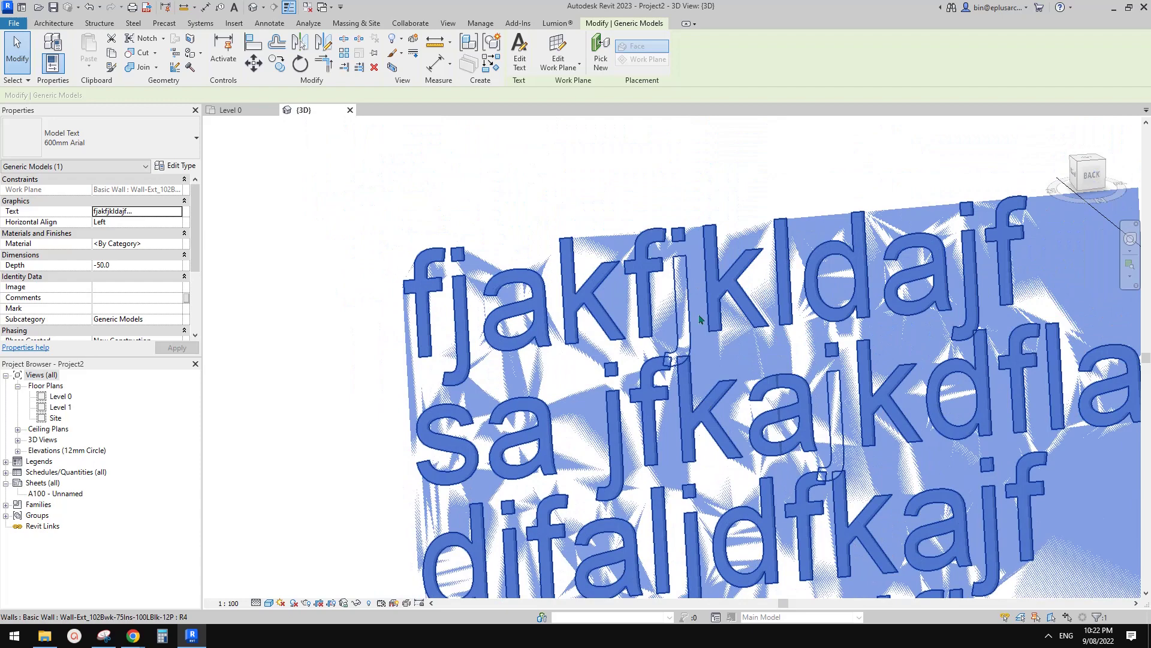
{"action": "middle_click_drag", "start_coordinate": [673, 373], "coordinate": [653, 311]}
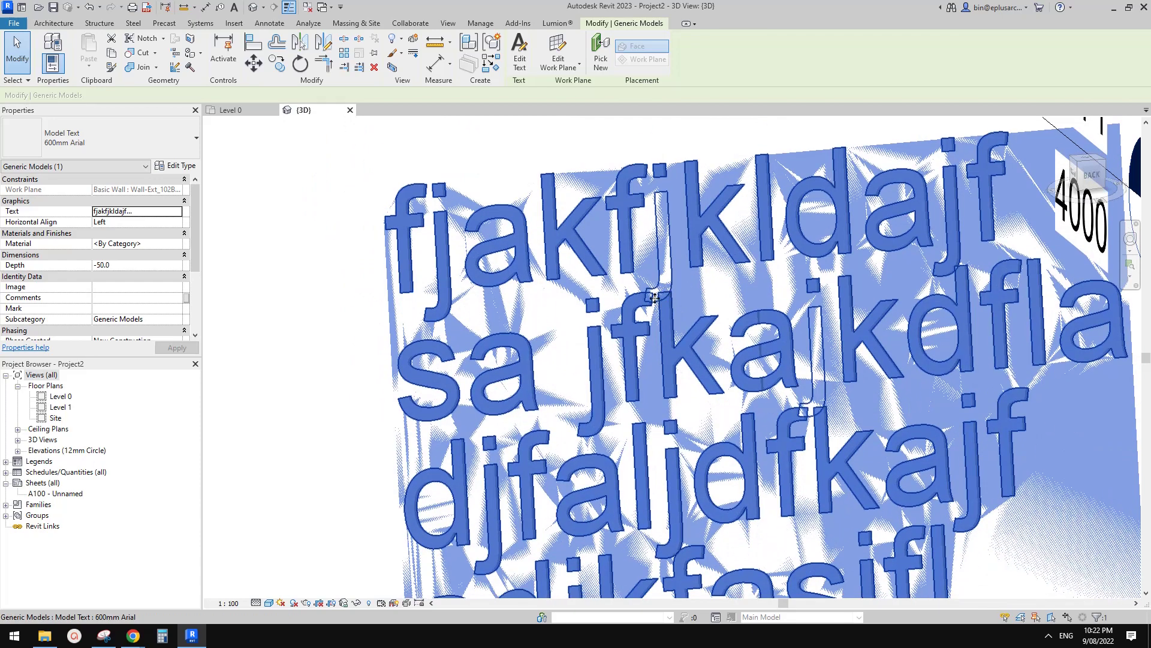
{"action": "scroll", "coordinate": [664, 295], "scroll_direction": "down", "scroll_amount": 1}
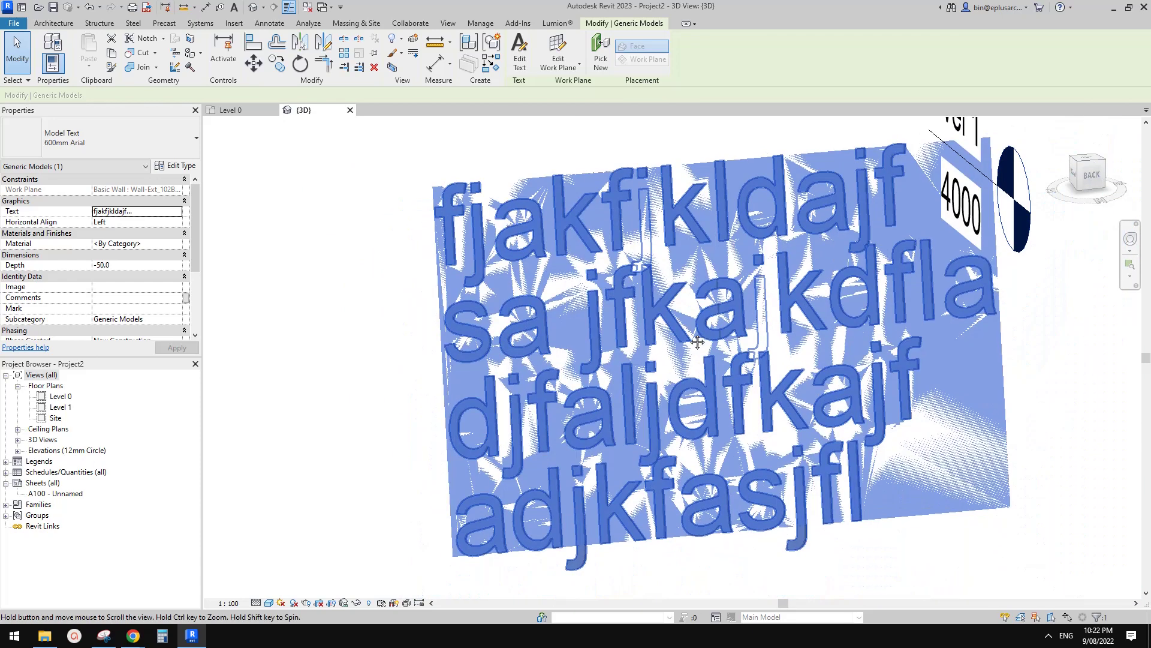
{"action": "middle_click_drag", "start_coordinate": [664, 296], "coordinate": [648, 281]}
{"action": "scroll", "coordinate": [648, 285], "scroll_direction": "down", "scroll_amount": 3}
{"action": "left_click", "coordinate": [771, 407]}
{"action": "middle_click_drag", "start_coordinate": [744, 403], "coordinate": [704, 400], "text": "shift"}
{"action": "left_click", "coordinate": [741, 397]}
{"action": "scroll", "coordinate": [742, 400], "scroll_direction": "down", "scroll_amount": 2}
{"action": "left_click", "coordinate": [901, 470]}
{"action": "scroll", "coordinate": [690, 369], "scroll_direction": "up", "scroll_amount": 4}
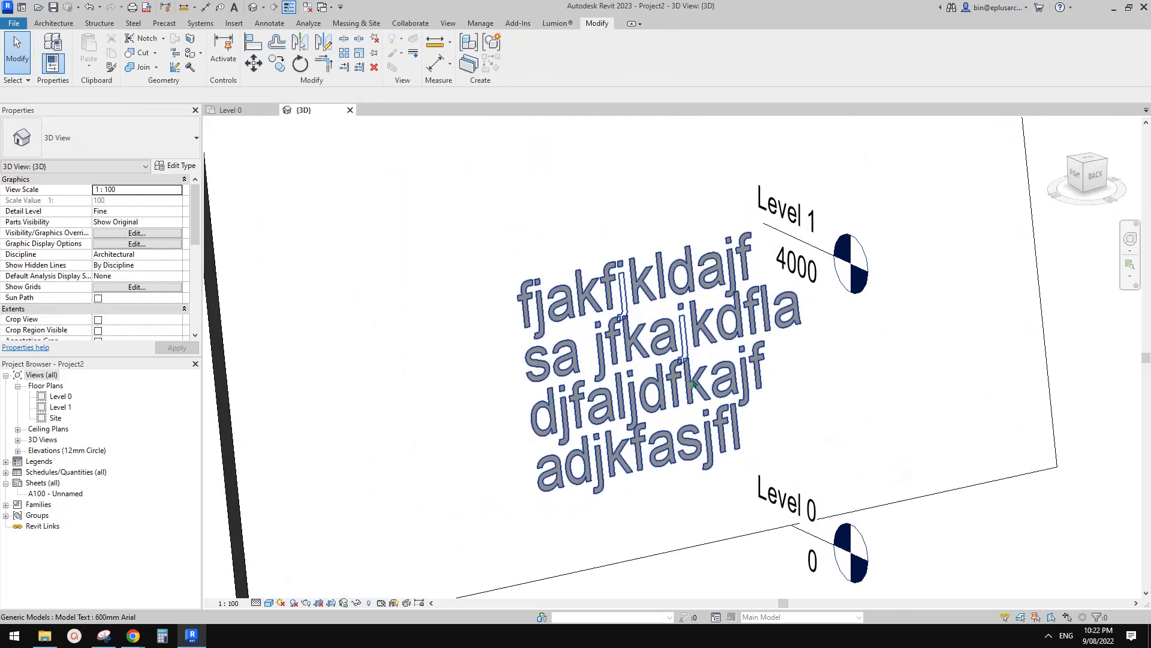
{"action": "scroll", "coordinate": [708, 405], "scroll_direction": "down", "scroll_amount": 2}
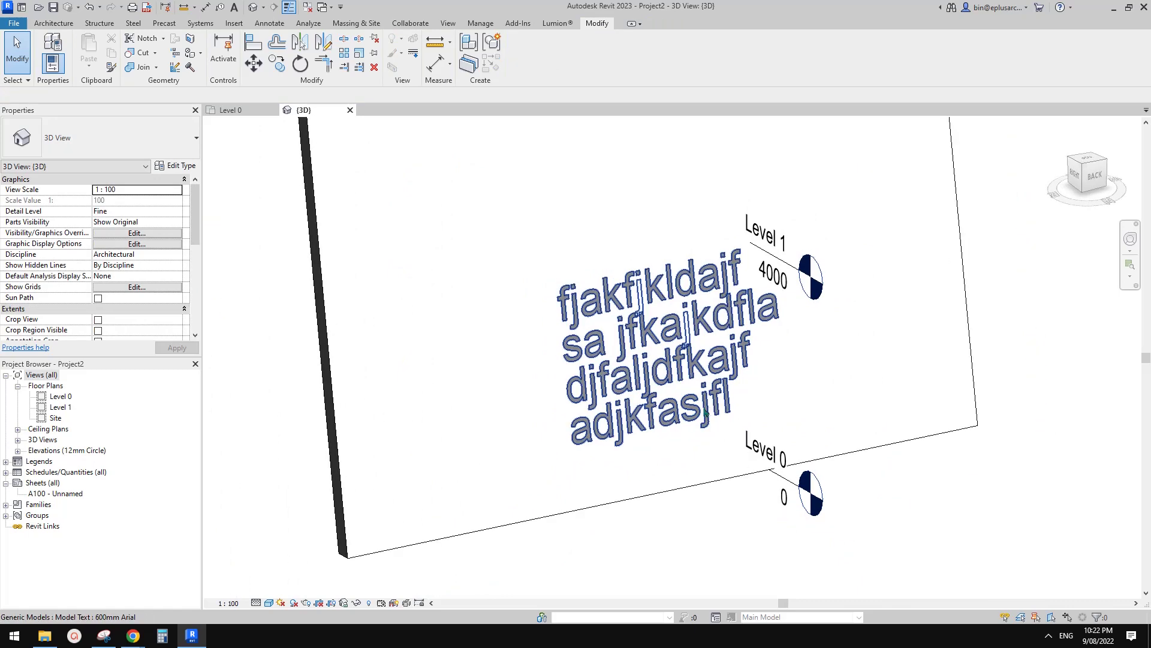
{"action": "scroll", "coordinate": [707, 410], "scroll_direction": "up", "scroll_amount": 2}
Step: Review the properties of the model text on the wall, then clear the selection and view the engraving from a higher angle
{"action": "left_click", "coordinate": [693, 357]}
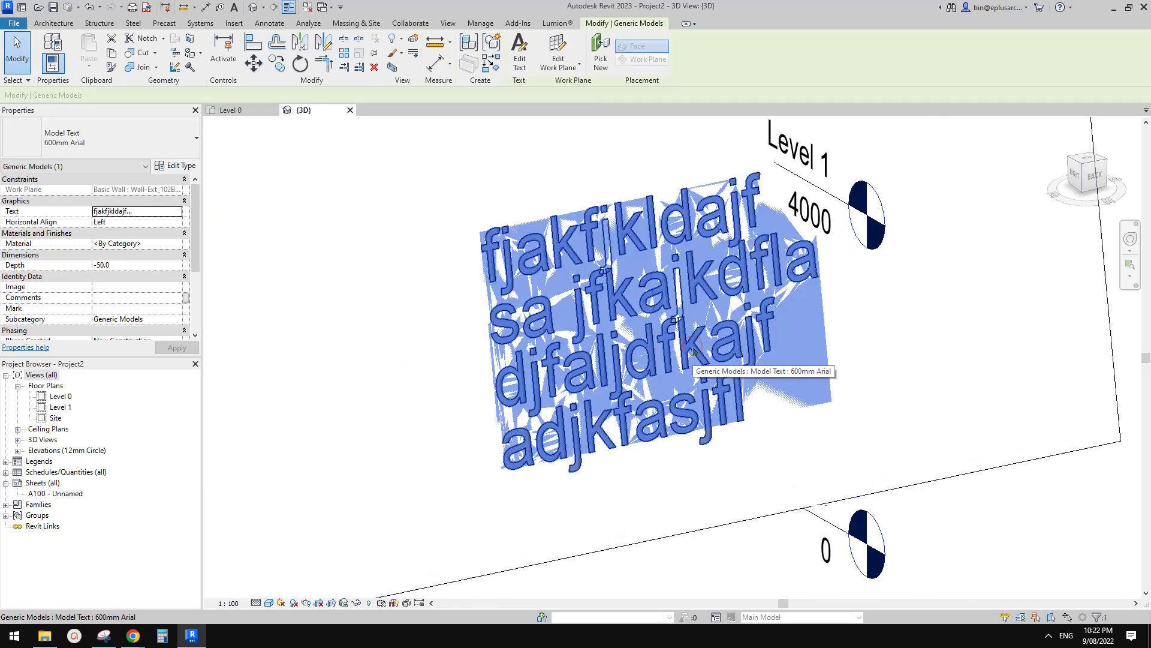
{"action": "scroll", "coordinate": [142, 256], "scroll_direction": "down", "scroll_amount": 3}
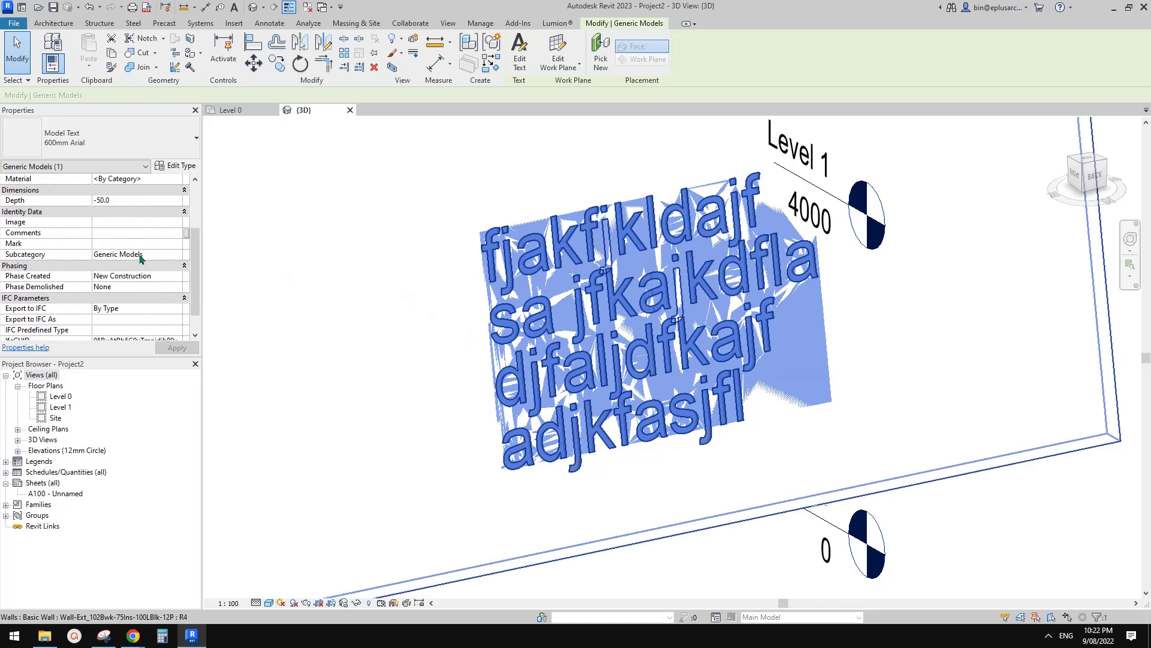
{"action": "scroll", "coordinate": [644, 369], "scroll_direction": "down", "scroll_amount": 3}
{"action": "scroll", "coordinate": [651, 377], "scroll_direction": "up", "scroll_amount": 3}
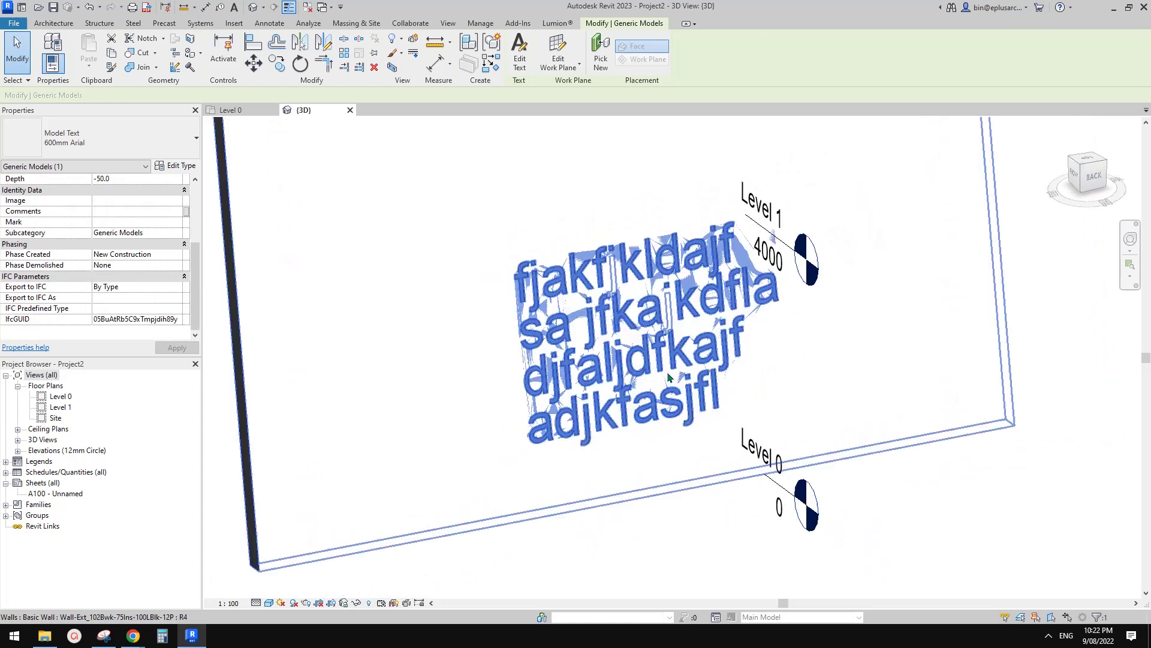
{"action": "key", "text": "Escape"}
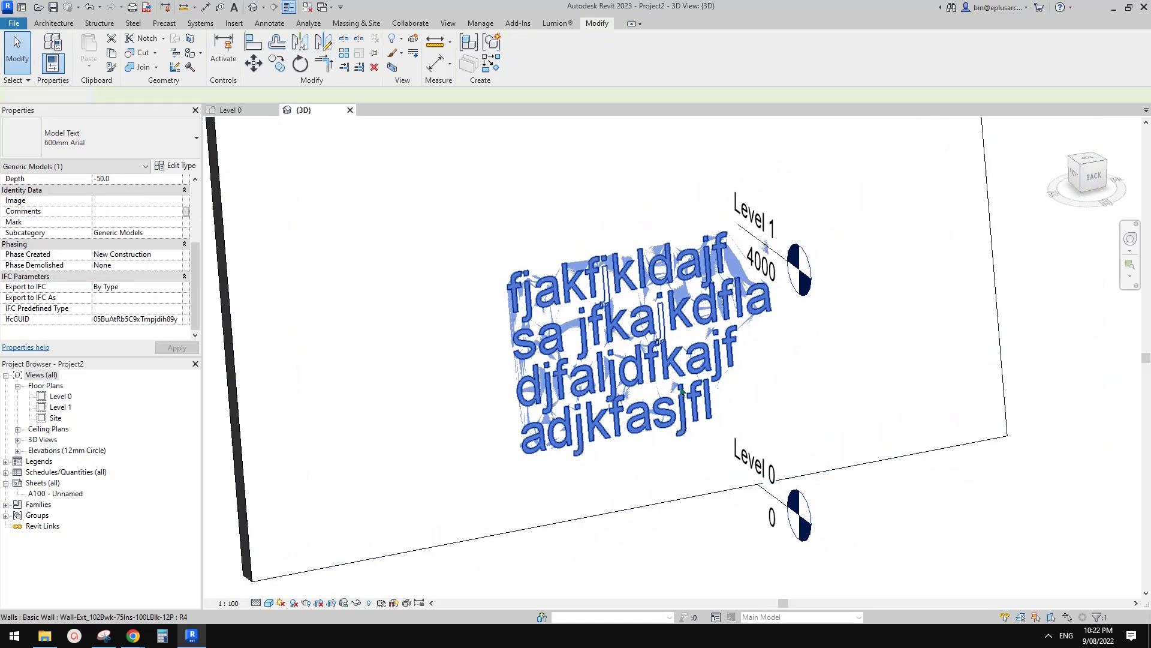
{"action": "middle_click_drag", "start_coordinate": [713, 341], "coordinate": [666, 269], "text": "shift"}
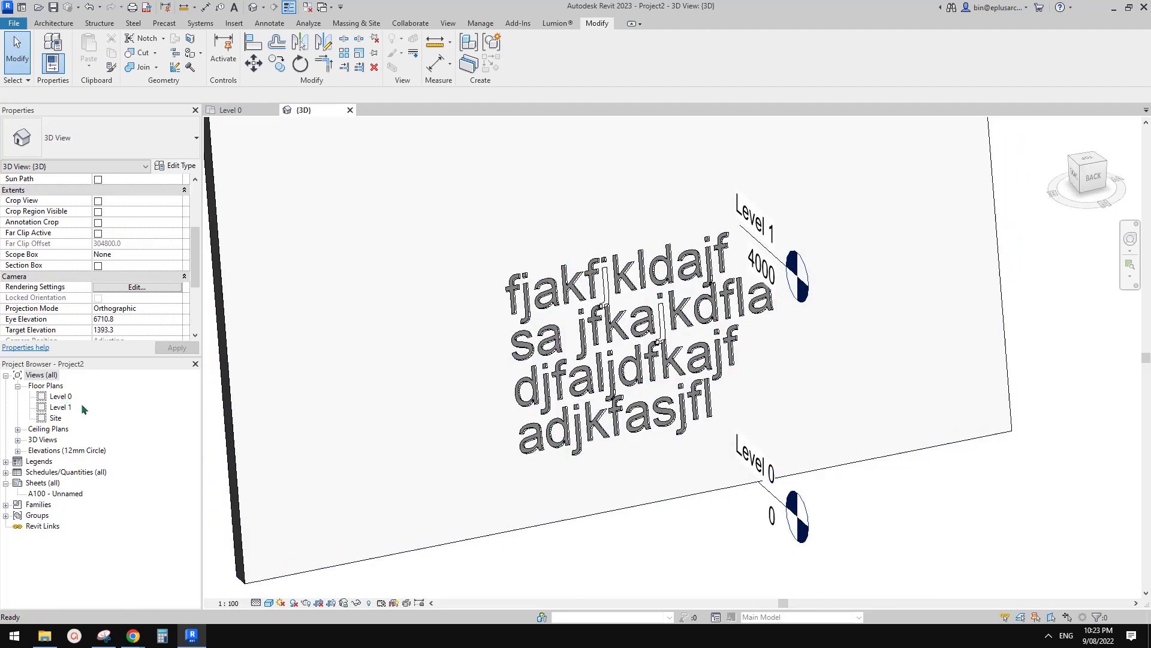
Step: Open the North elevation from its elevation marker in the Level 0 floor plan
{"action": "double_click", "coordinate": [60, 396]}
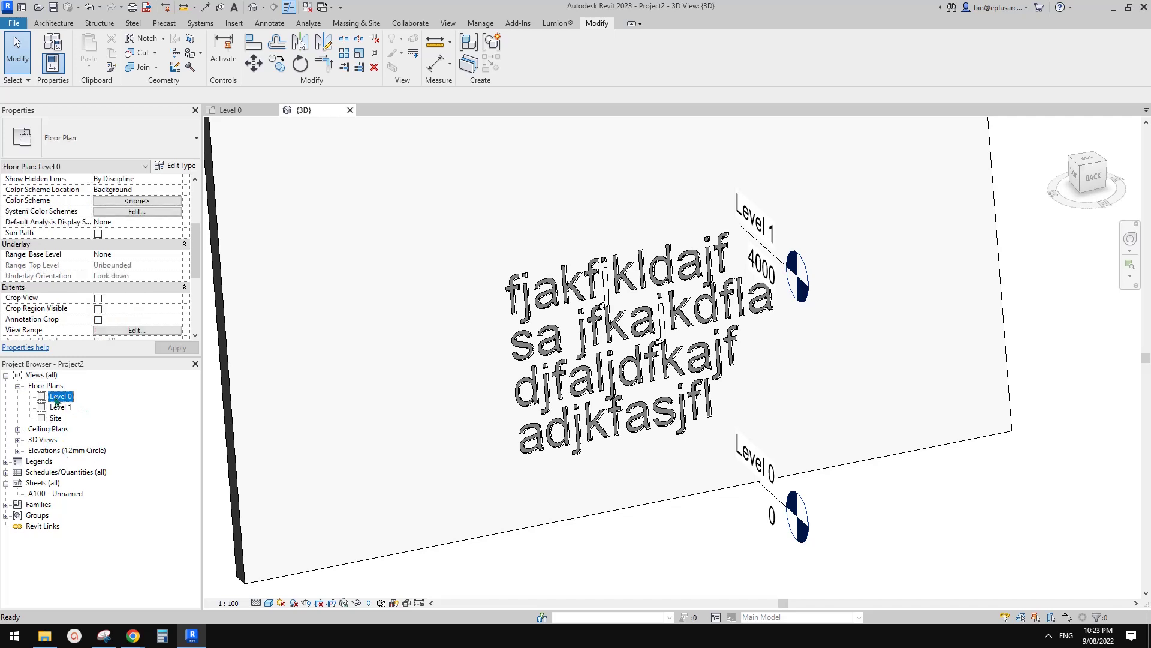
{"action": "left_click", "coordinate": [660, 174]}
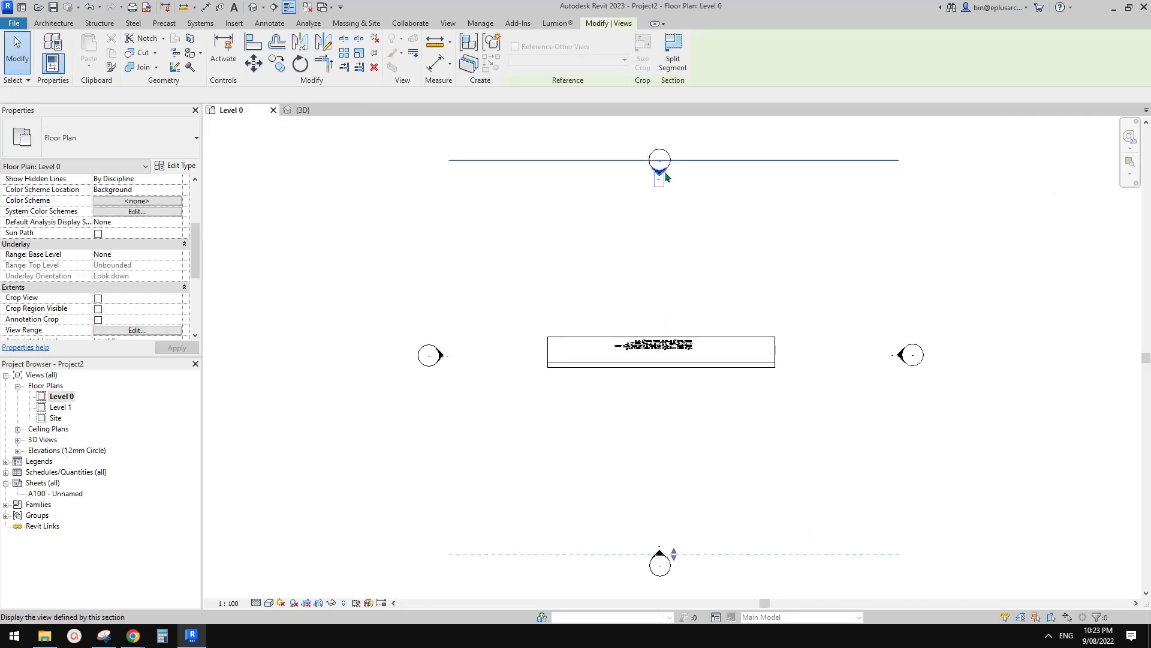
{"action": "right_click", "coordinate": [666, 173]}
{"action": "left_click", "coordinate": [711, 229]}
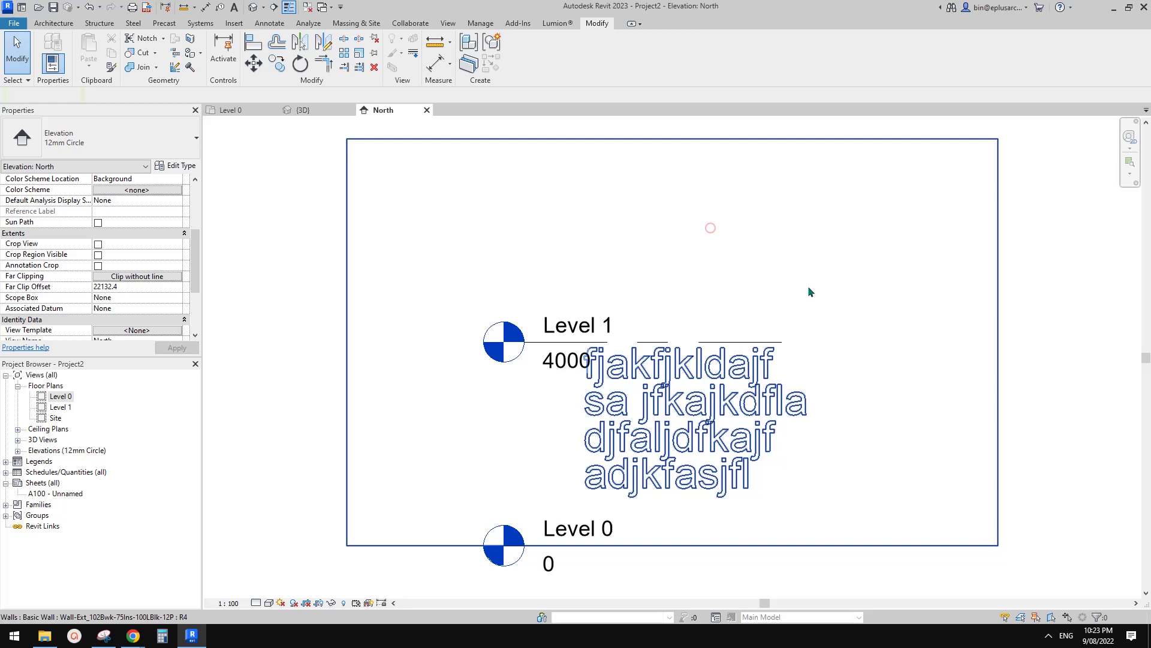
Step: Turn on shadows in the North elevation to bring out the depth of the engraved lettering
{"action": "scroll", "coordinate": [754, 341], "scroll_direction": "up", "scroll_amount": 3}
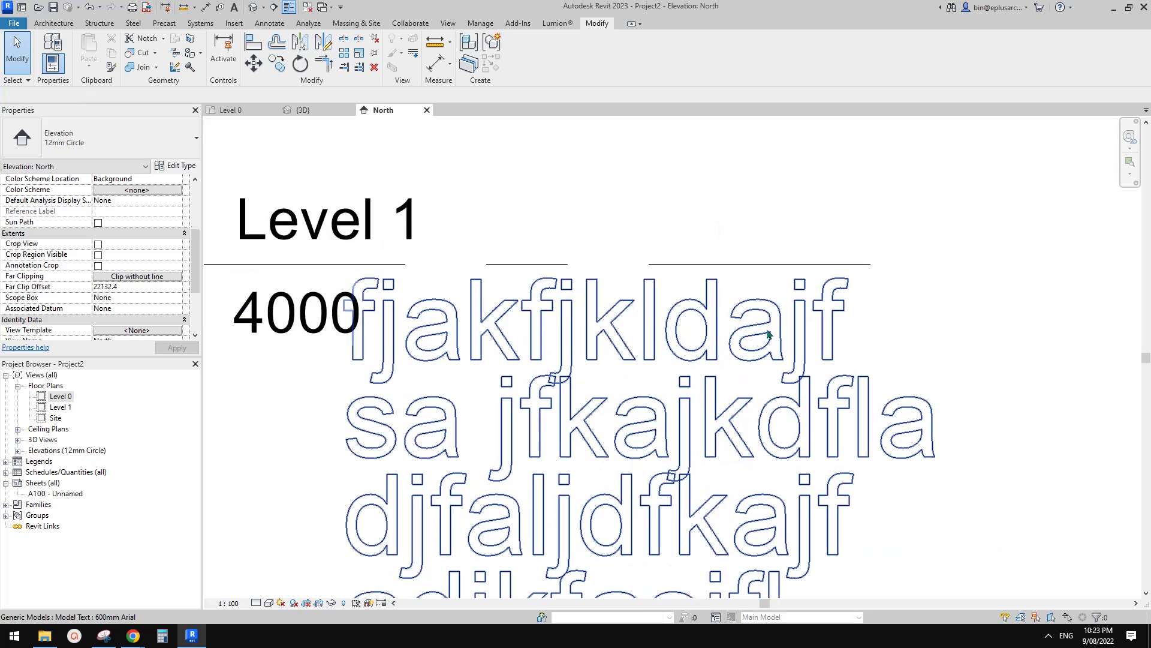
{"action": "left_click", "coordinate": [755, 342]}
{"action": "scroll", "coordinate": [764, 267], "scroll_direction": "down", "scroll_amount": 2}
{"action": "scroll", "coordinate": [750, 306], "scroll_direction": "down", "scroll_amount": 1}
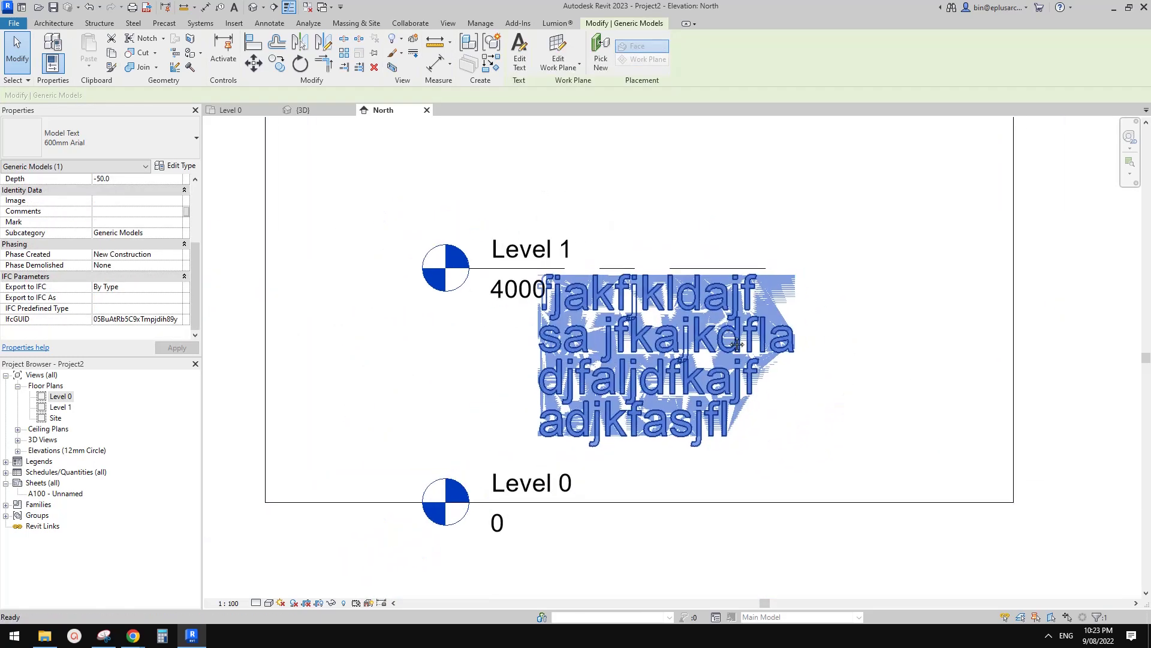
{"action": "key", "text": "Escape"}
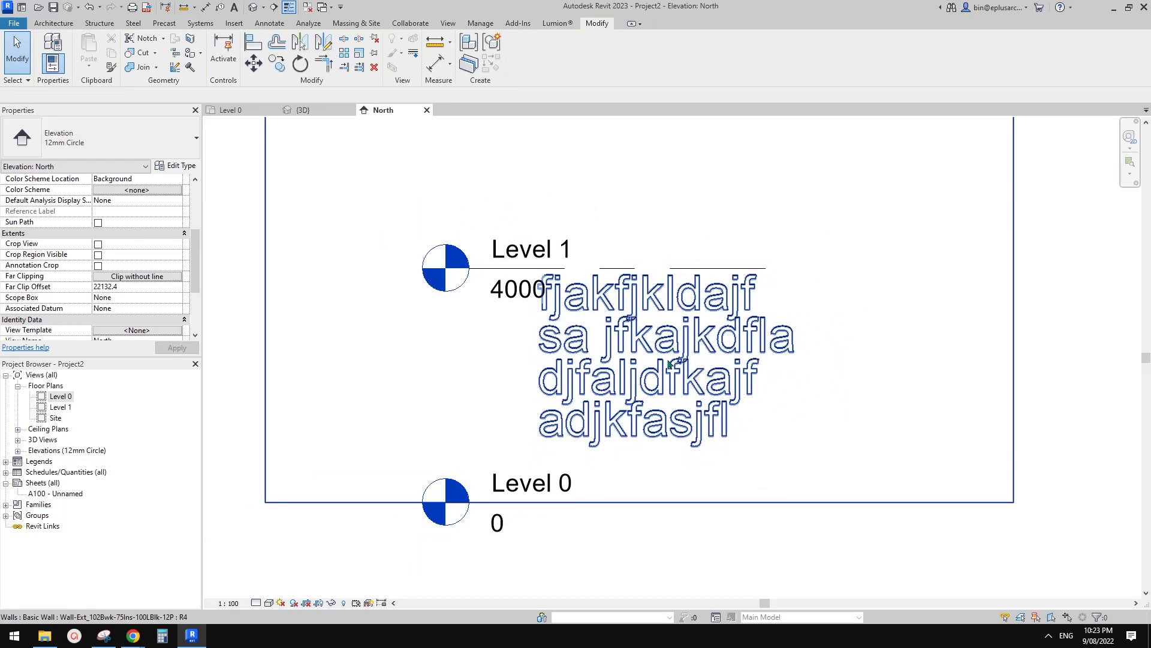
{"action": "left_click", "coordinate": [293, 605]}
{"action": "scroll", "coordinate": [737, 327], "scroll_direction": "up", "scroll_amount": 2}
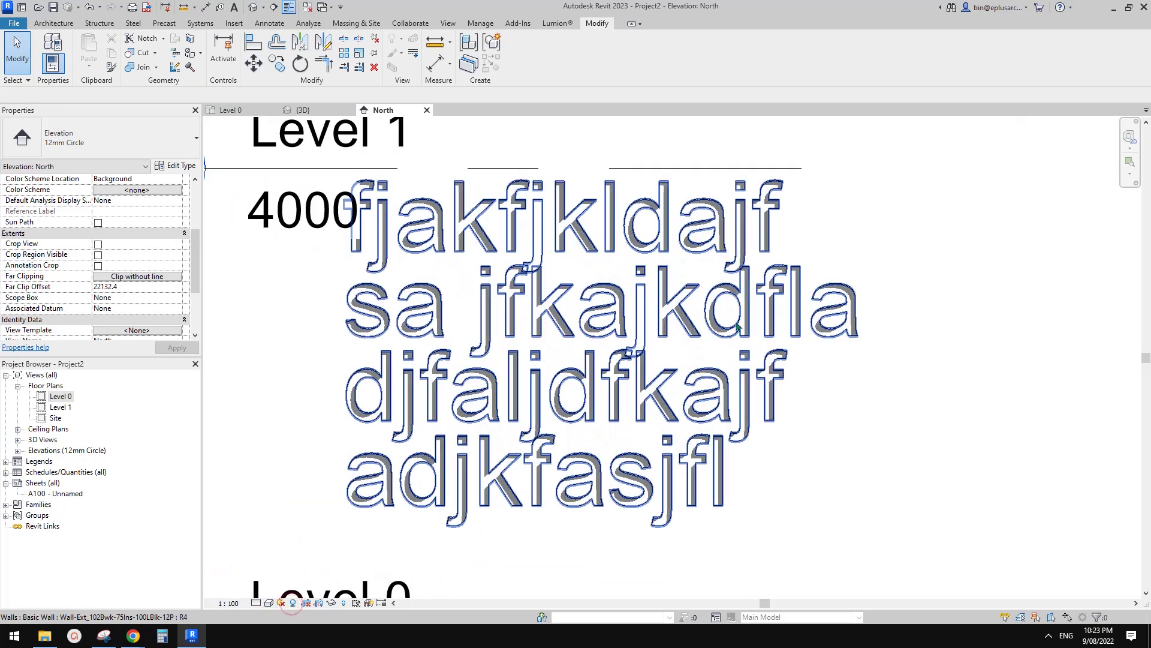
{"action": "middle_click_drag", "start_coordinate": [901, 317], "coordinate": [843, 304]}
{"action": "scroll", "coordinate": [828, 326], "scroll_direction": "down", "scroll_amount": 1}
{"action": "middle_click_drag", "start_coordinate": [706, 275], "coordinate": [709, 286]}
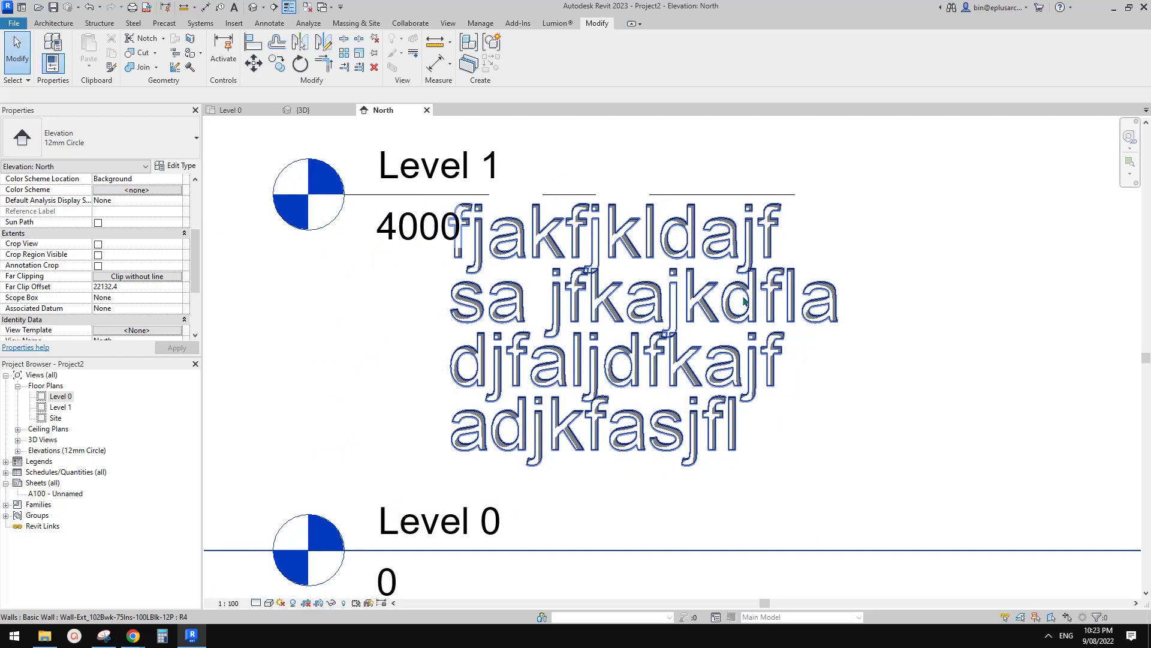
Step: Return to the default 3D view and examine the engraved slanted wall from above
{"action": "left_click", "coordinate": [257, 5]}
{"action": "middle_click_drag", "start_coordinate": [573, 240], "coordinate": [598, 285], "text": "shift"}
{"action": "middle_click_drag", "start_coordinate": [650, 319], "coordinate": [640, 325]}
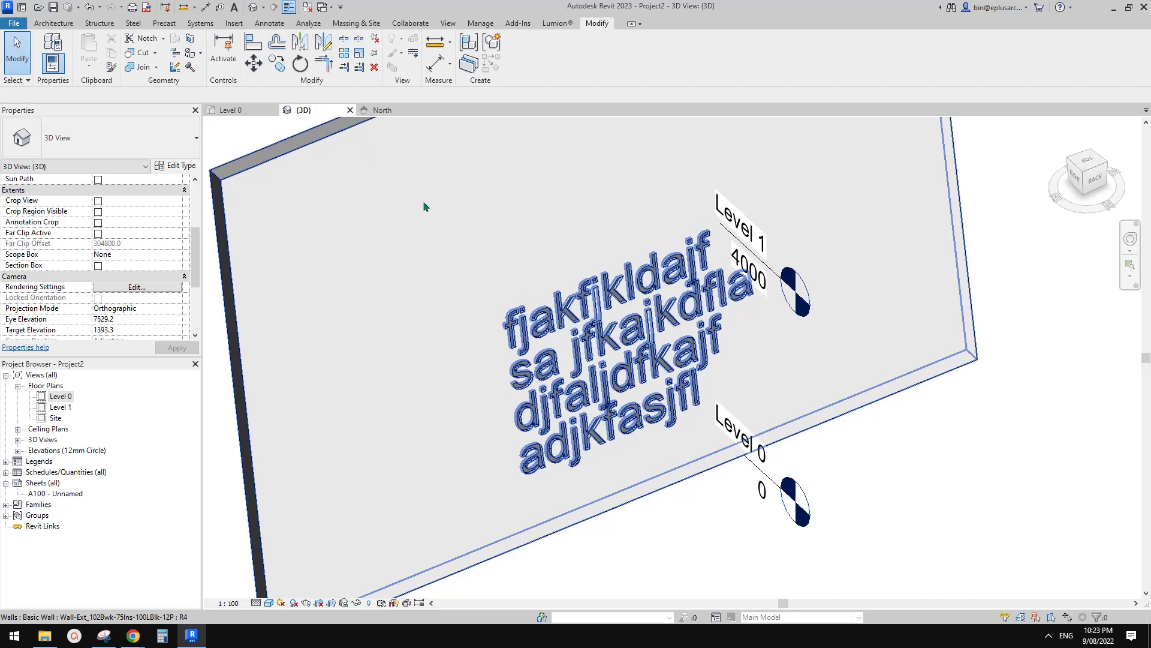
{"action": "scroll", "coordinate": [424, 206], "scroll_direction": "down", "scroll_amount": 1}
{"action": "middle_click_drag", "start_coordinate": [617, 287], "coordinate": [593, 292]}
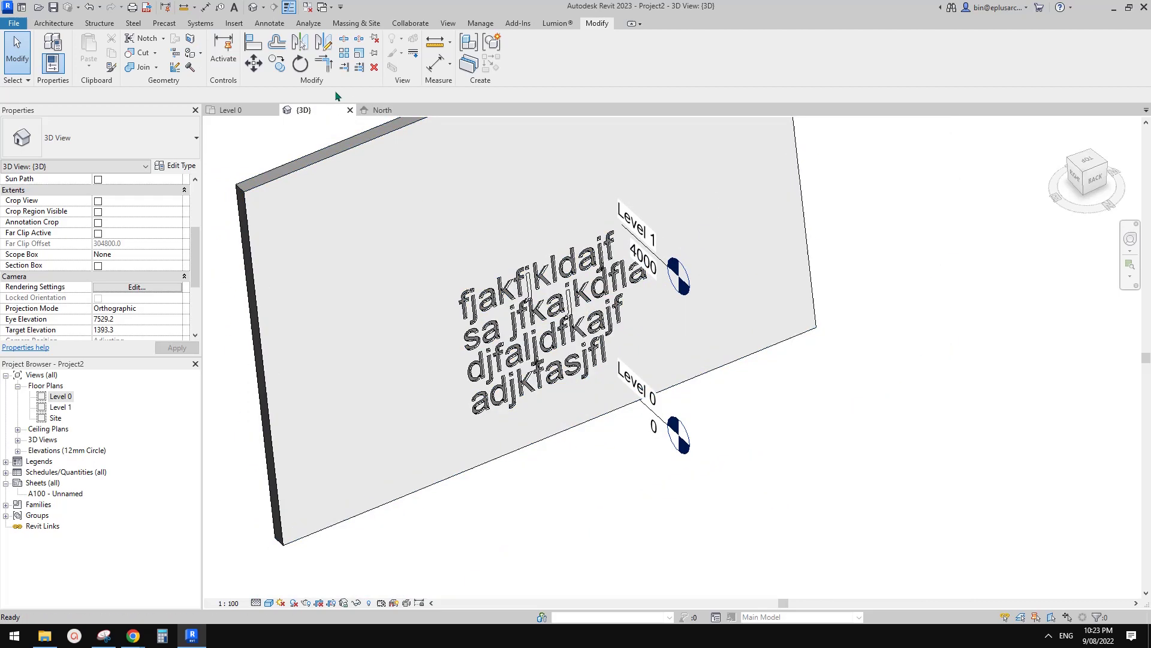
Step: Copy the slanted wall beside the original and move the copy further along so a gap separates the two walls
{"action": "left_click", "coordinate": [57, 23]}
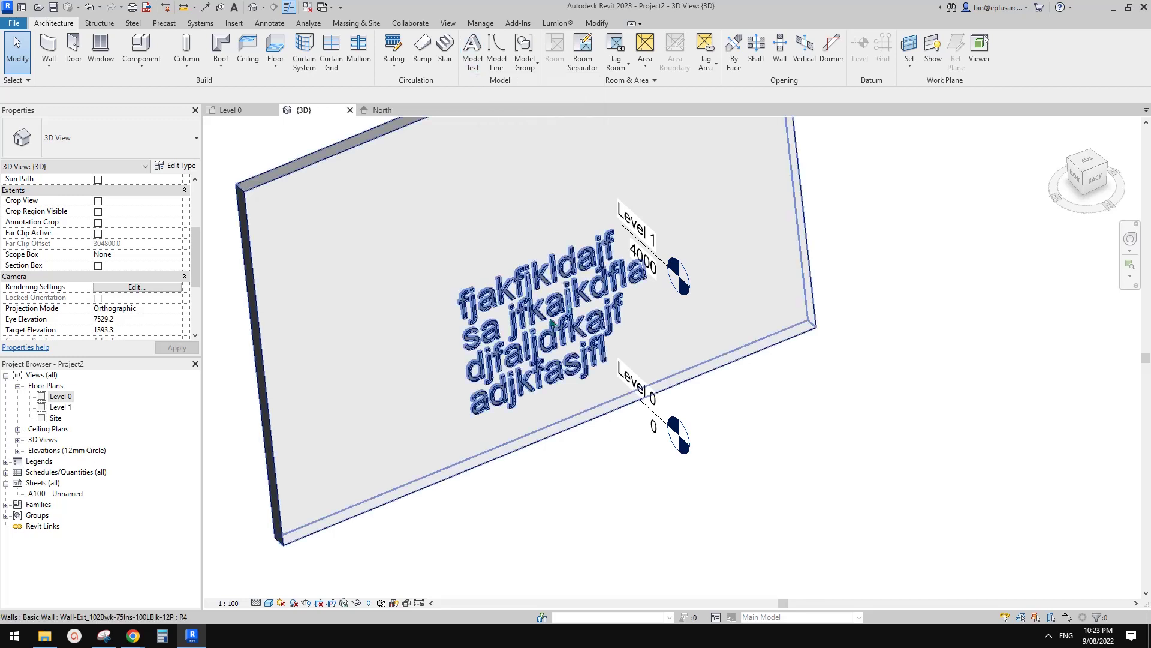
{"action": "middle_click_drag", "start_coordinate": [512, 310], "coordinate": [533, 324], "text": "shift"}
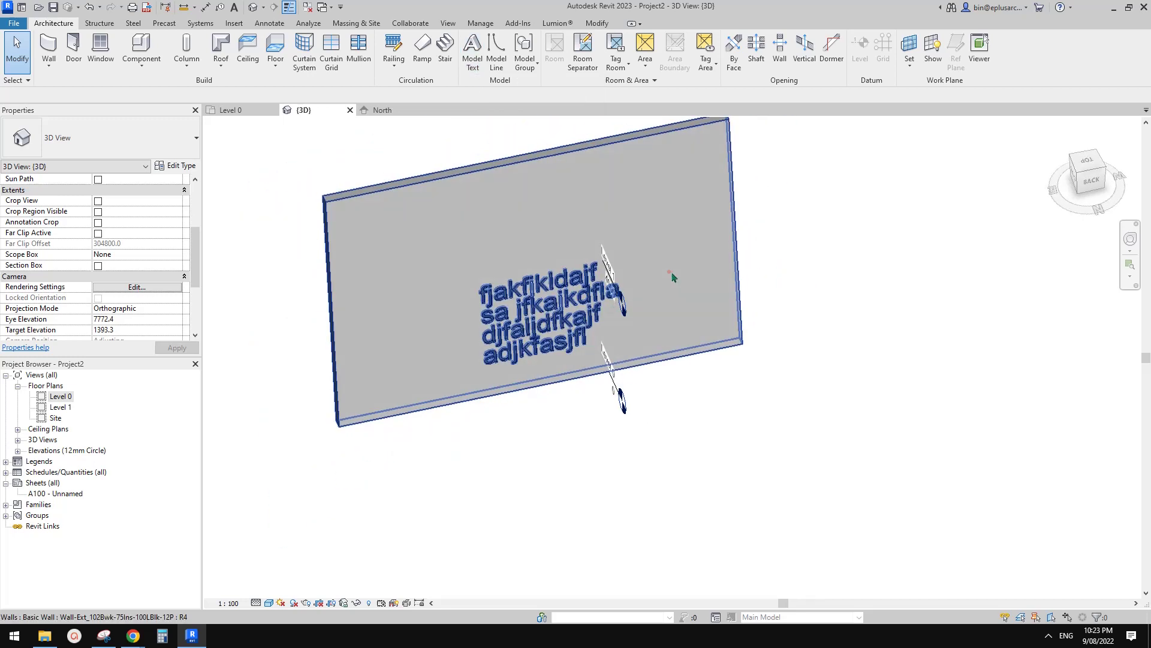
{"action": "left_click", "coordinate": [670, 273]}
{"action": "middle_click_drag", "start_coordinate": [672, 274], "coordinate": [503, 356]}
{"action": "key", "text": "c"}
{"action": "key", "text": "o"}
{"action": "left_click", "coordinate": [532, 377]}
{"action": "left_click", "coordinate": [885, 312]}
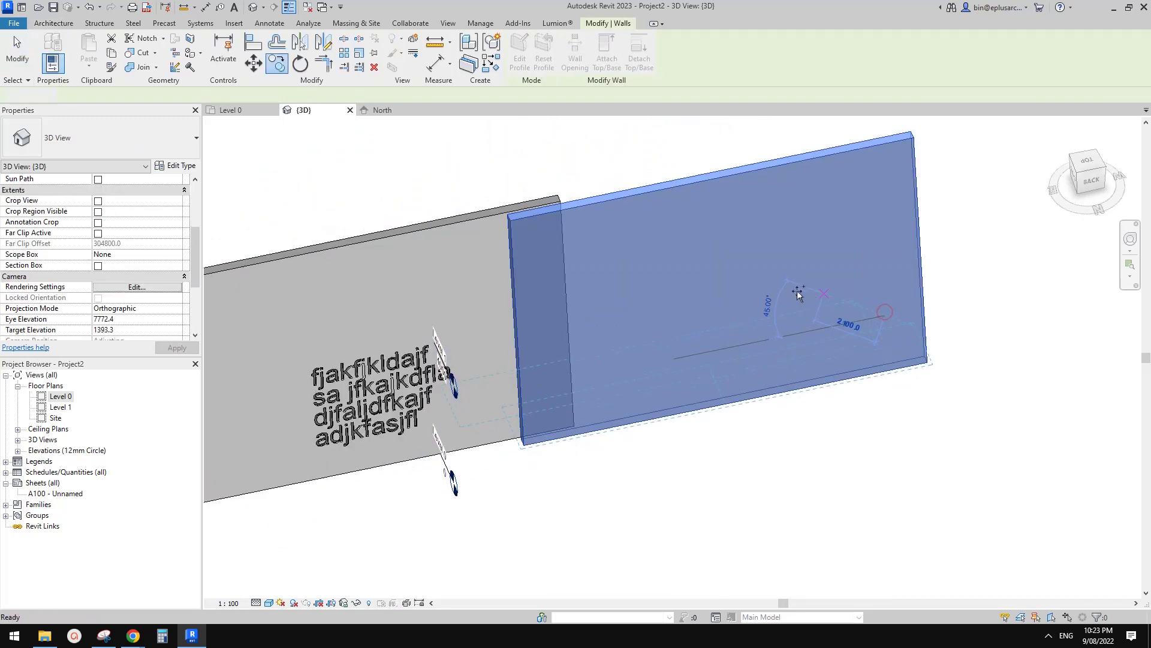
{"action": "left_click_drag", "start_coordinate": [673, 280], "coordinate": [766, 261]}
{"action": "key", "text": "Escape"}
{"action": "middle_click_drag", "start_coordinate": [540, 194], "coordinate": [563, 233]}
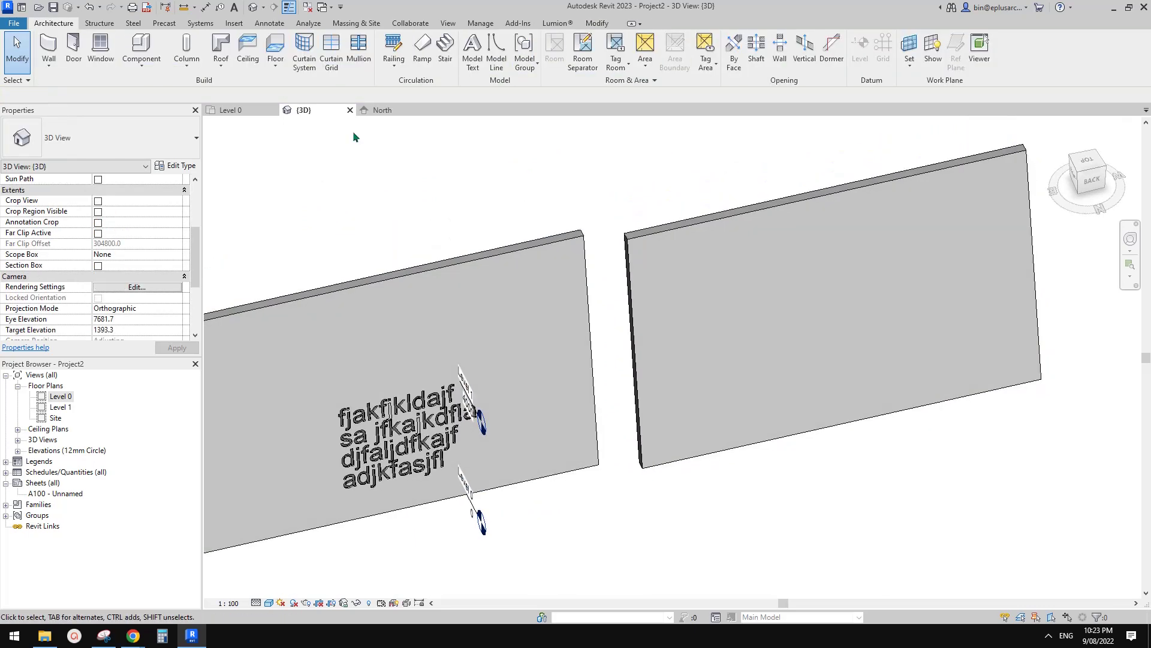
Step: Create a new family from the Metric Generic Model face based.rft template
{"action": "left_click", "coordinate": [13, 24]}
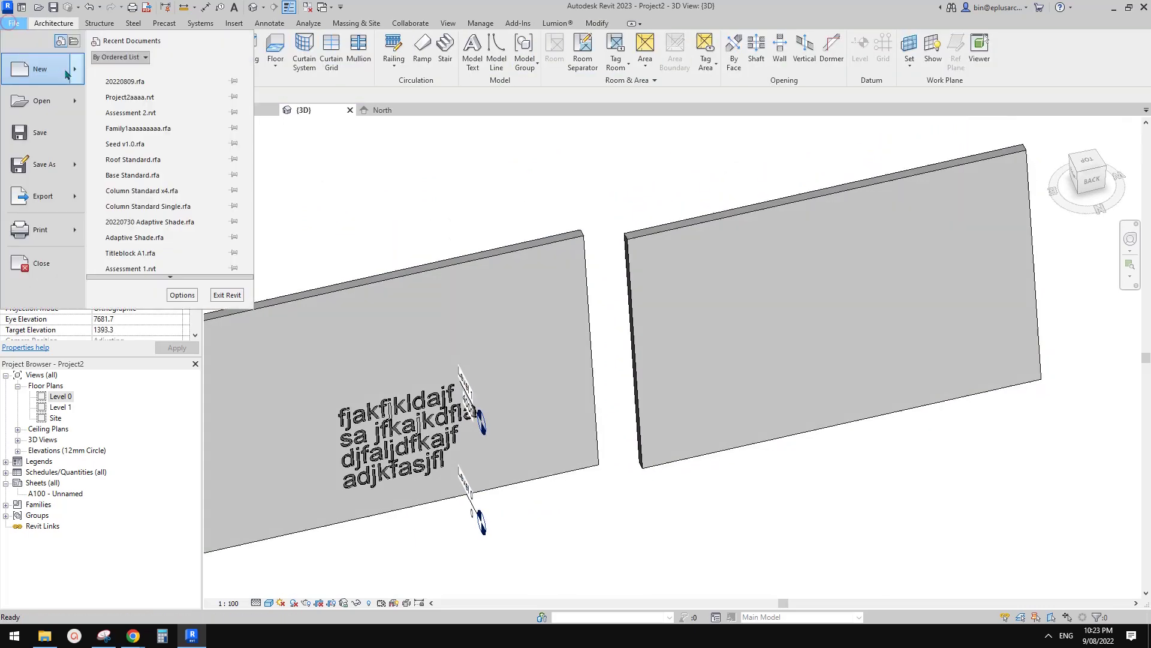
{"action": "mouse_move", "coordinate": [76, 75]}
{"action": "left_click", "coordinate": [221, 117]}
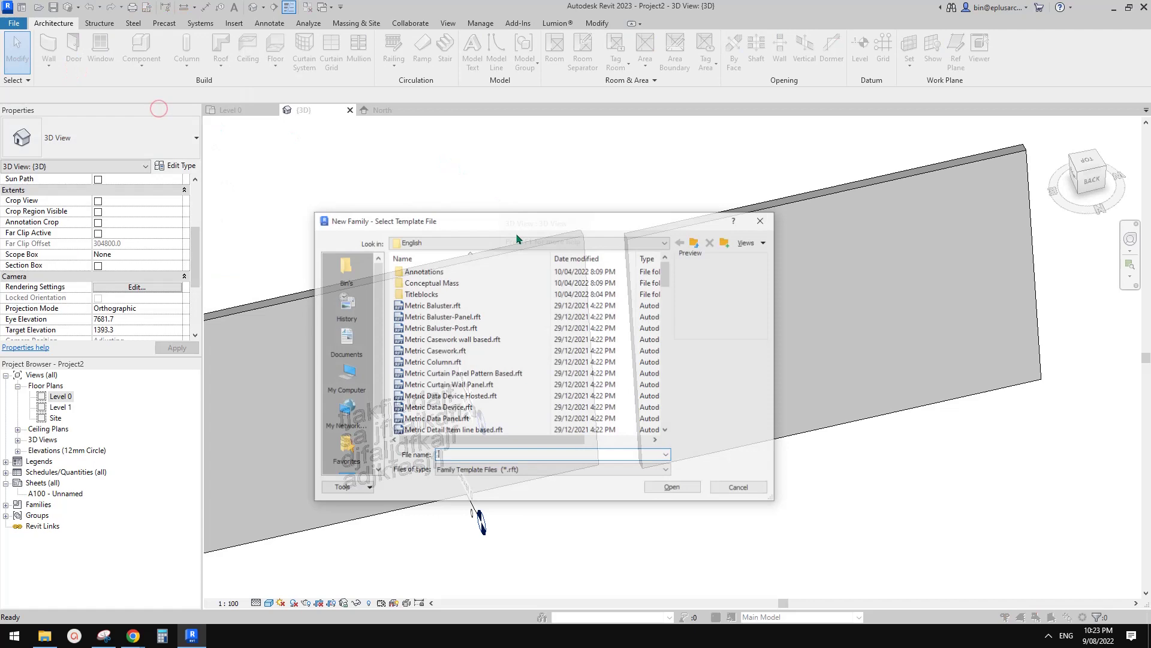
{"action": "scroll", "coordinate": [664, 324], "scroll_direction": "down", "scroll_amount": 9}
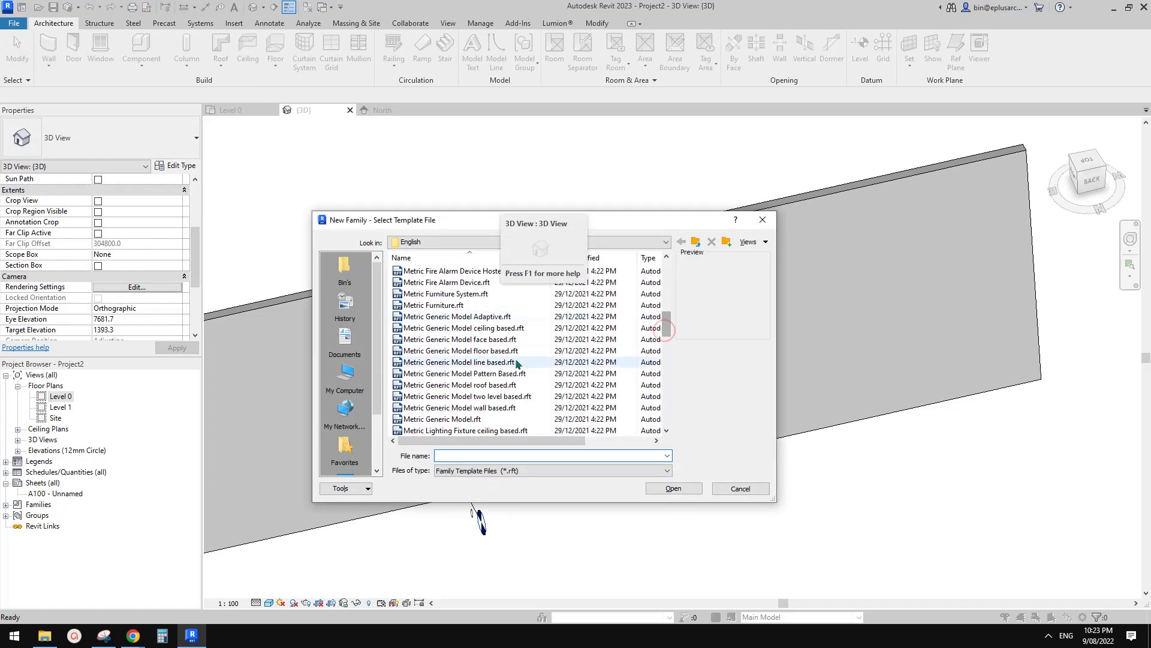
{"action": "left_click", "coordinate": [487, 362]}
{"action": "left_click", "coordinate": [478, 317]}
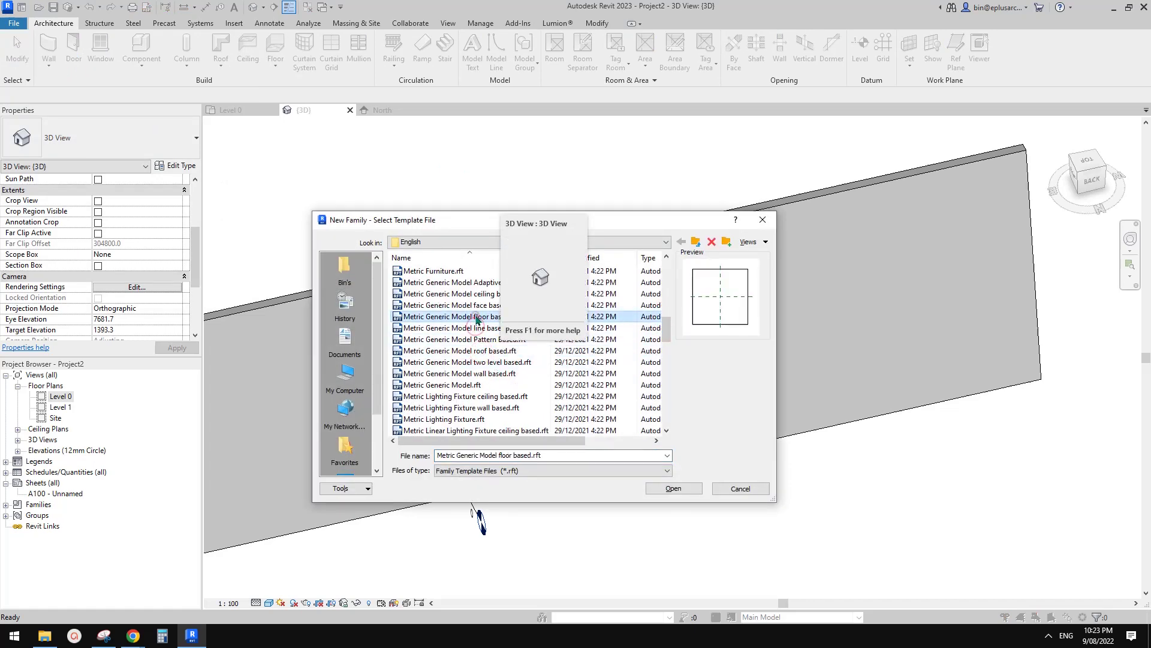
{"action": "left_click_drag", "start_coordinate": [457, 219], "coordinate": [608, 306]}
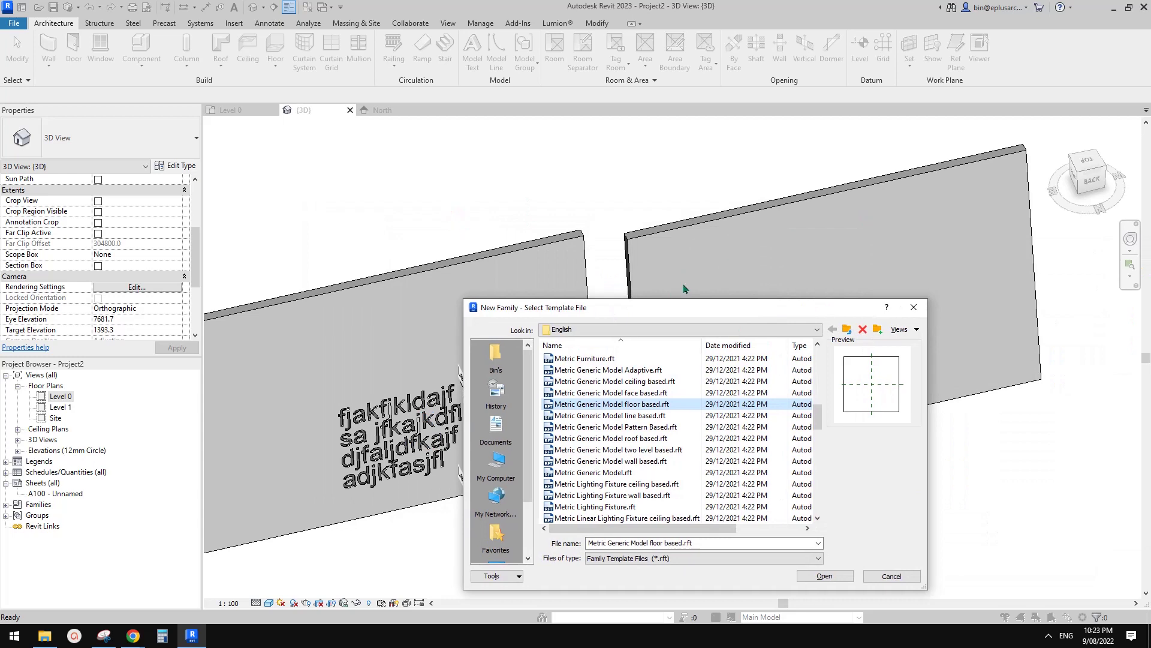
{"action": "left_click_drag", "start_coordinate": [699, 299], "coordinate": [752, 281]}
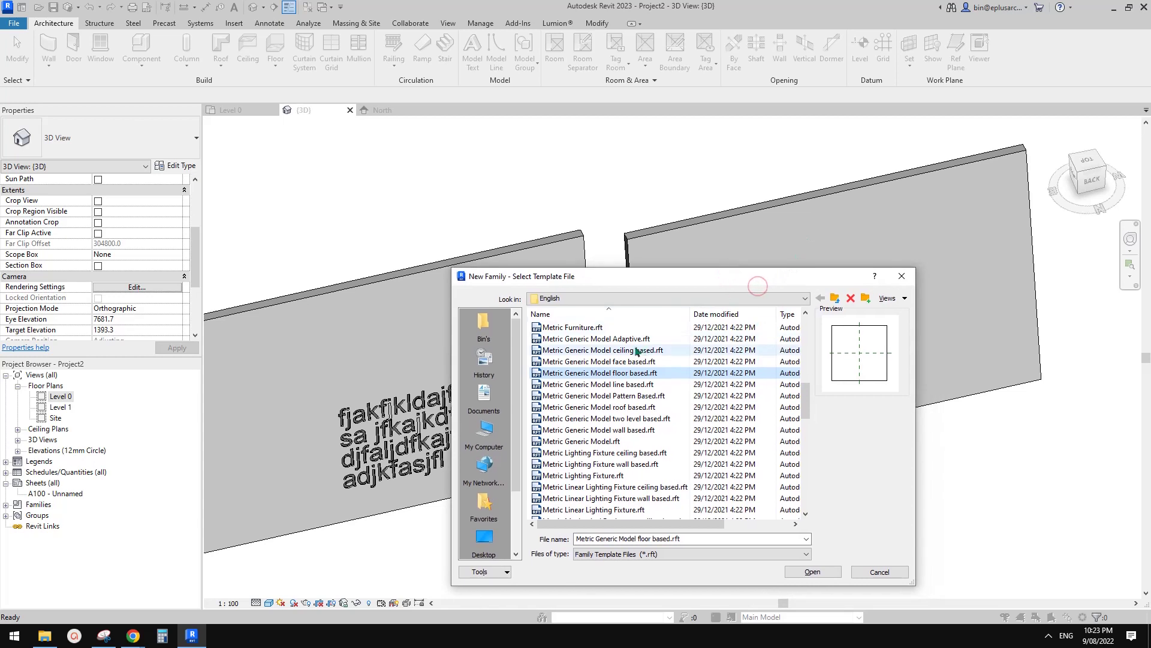
{"action": "left_click", "coordinate": [635, 361]}
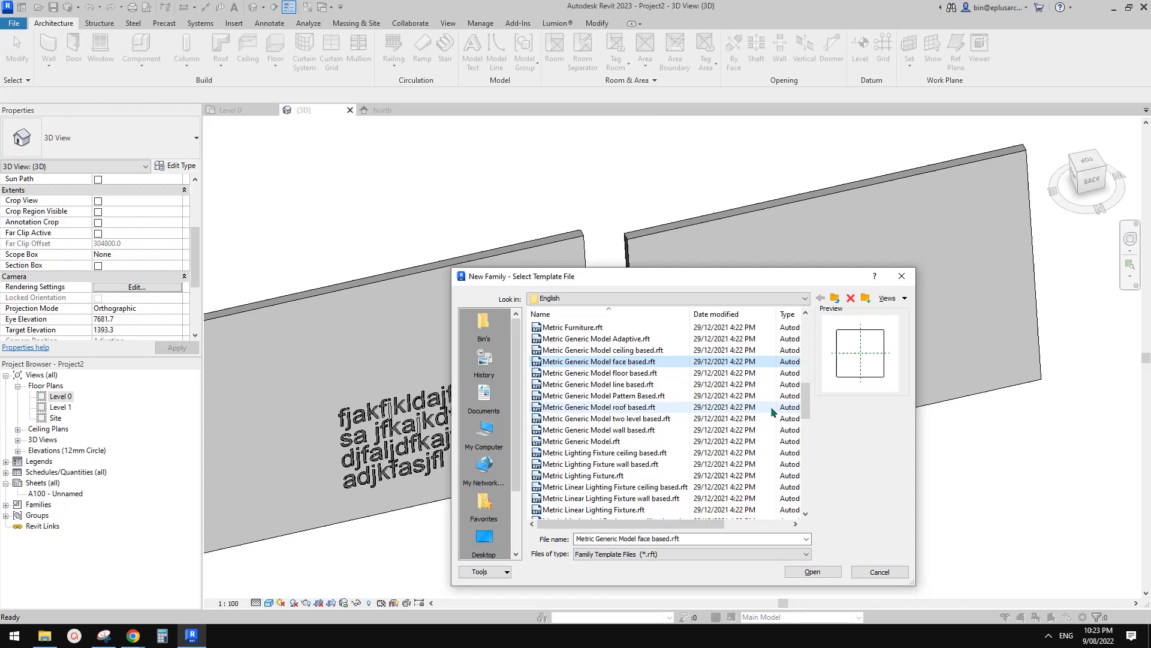
{"action": "left_click_drag", "start_coordinate": [763, 278], "coordinate": [831, 267]}
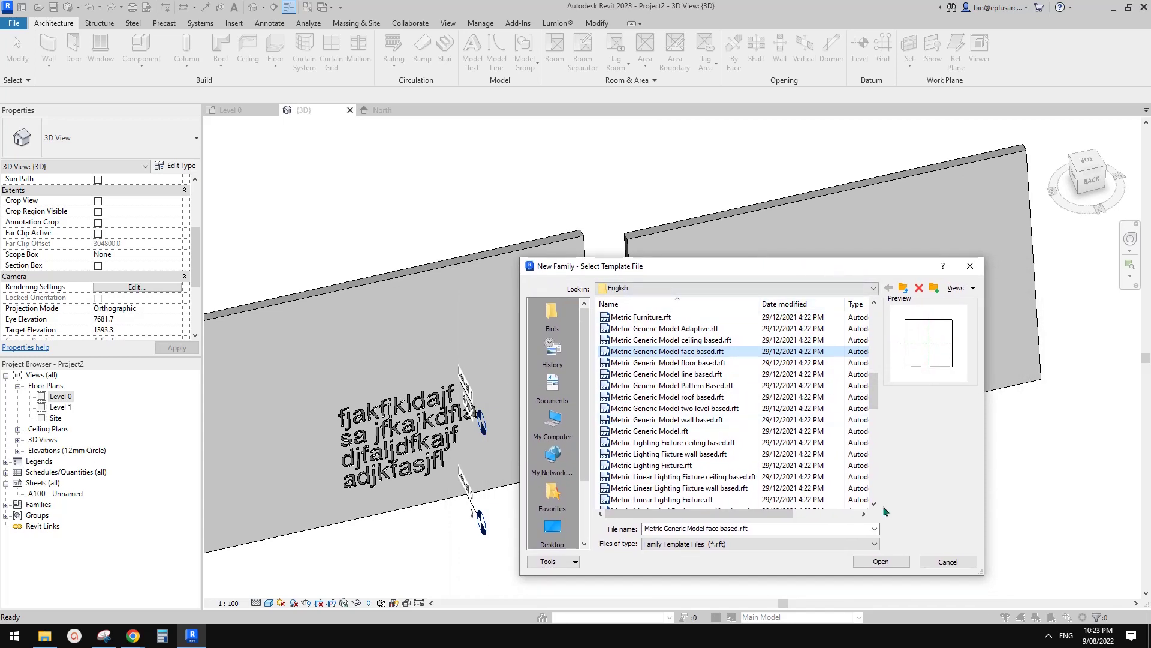
{"action": "left_click", "coordinate": [891, 558]}
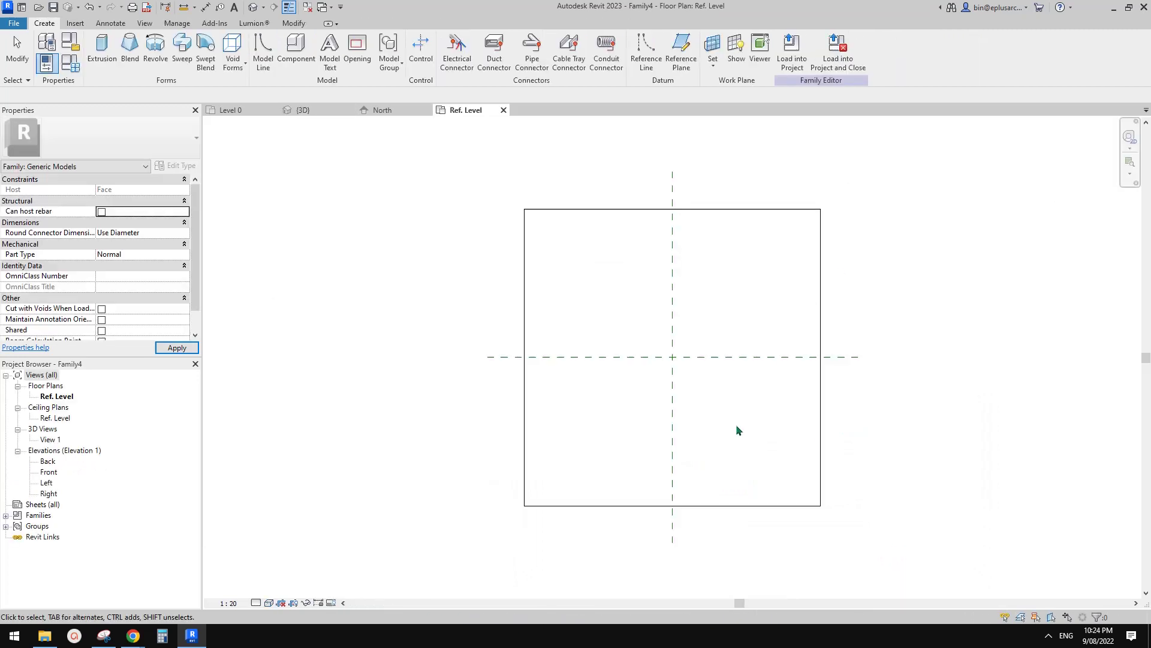
Step: Place two-line model text reading "afadfdafafdfaf" and "fafdaf" near the centre of the host face in the Ref. Level plan
{"action": "left_click", "coordinate": [330, 51]}
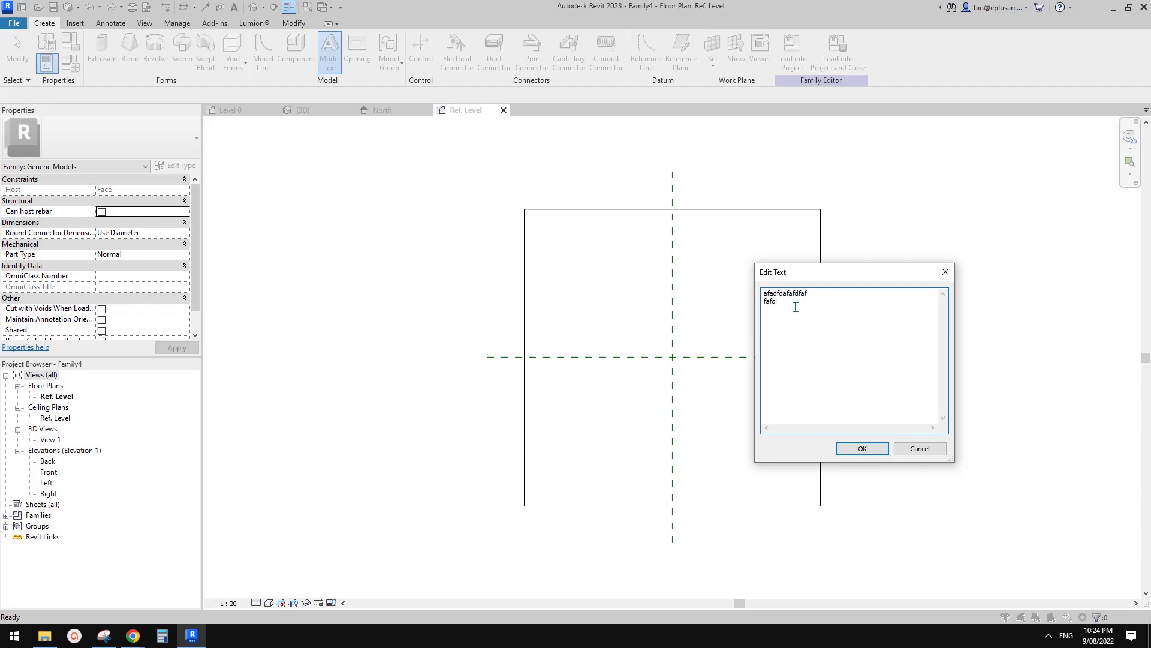
{"action": "left_click", "coordinate": [851, 447]}
{"action": "left_click", "coordinate": [622, 355]}
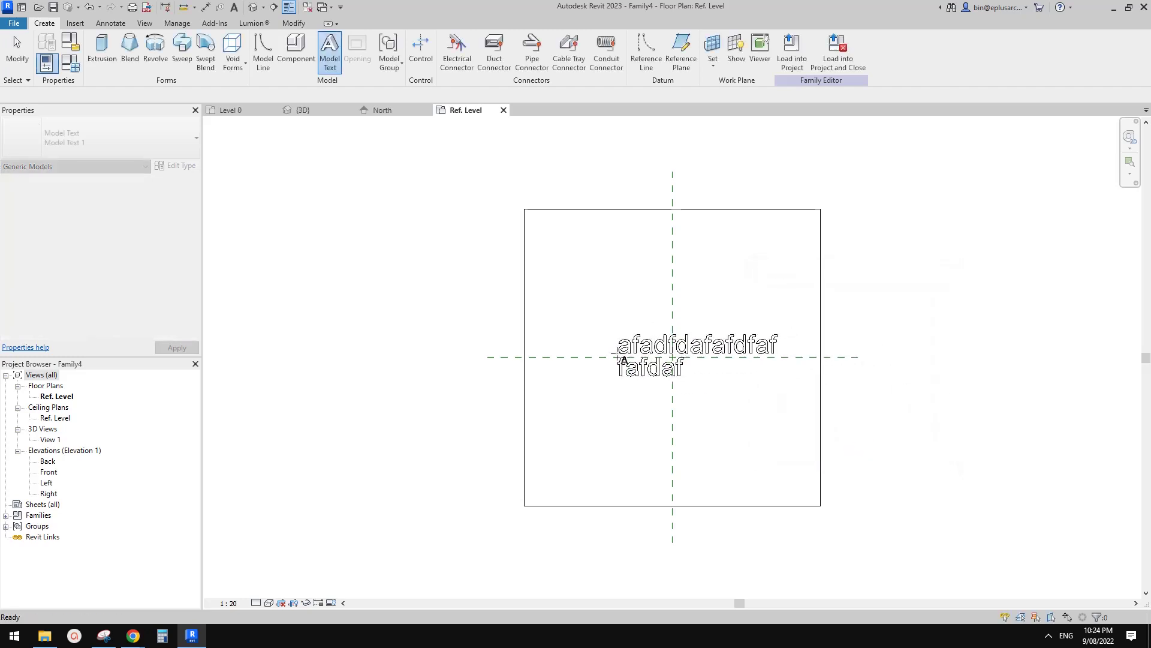
Step: Set the model text's depth to -50 in the default 3D view and inspect how it sits in the host
{"action": "left_click", "coordinate": [252, 6]}
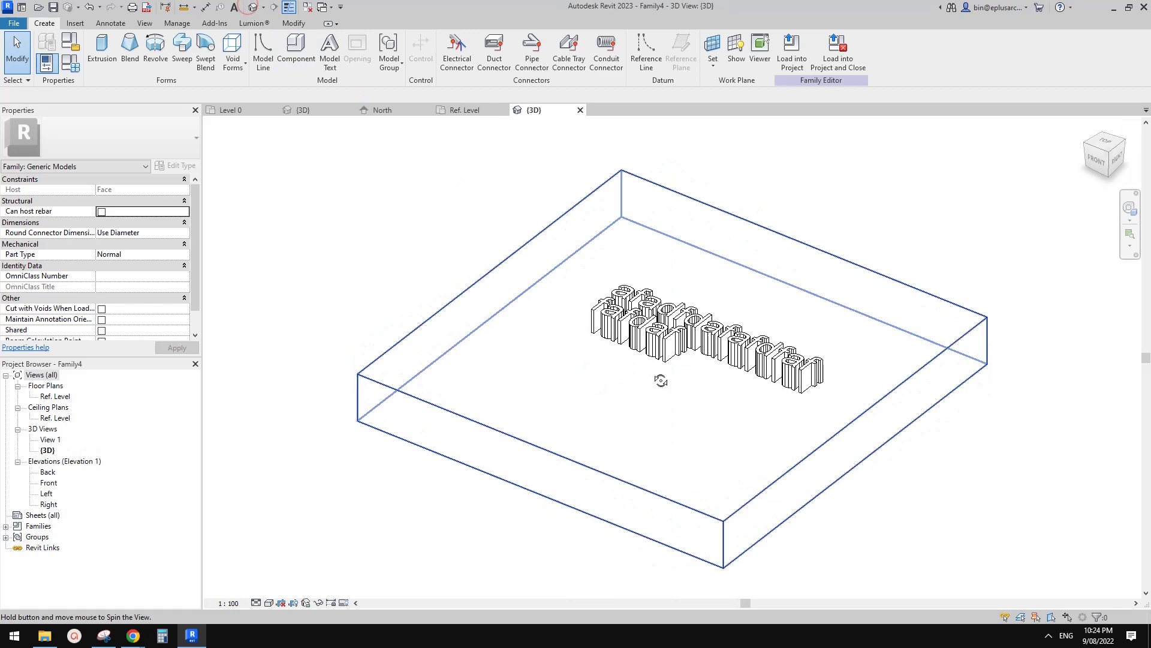
{"action": "left_click", "coordinate": [671, 335]}
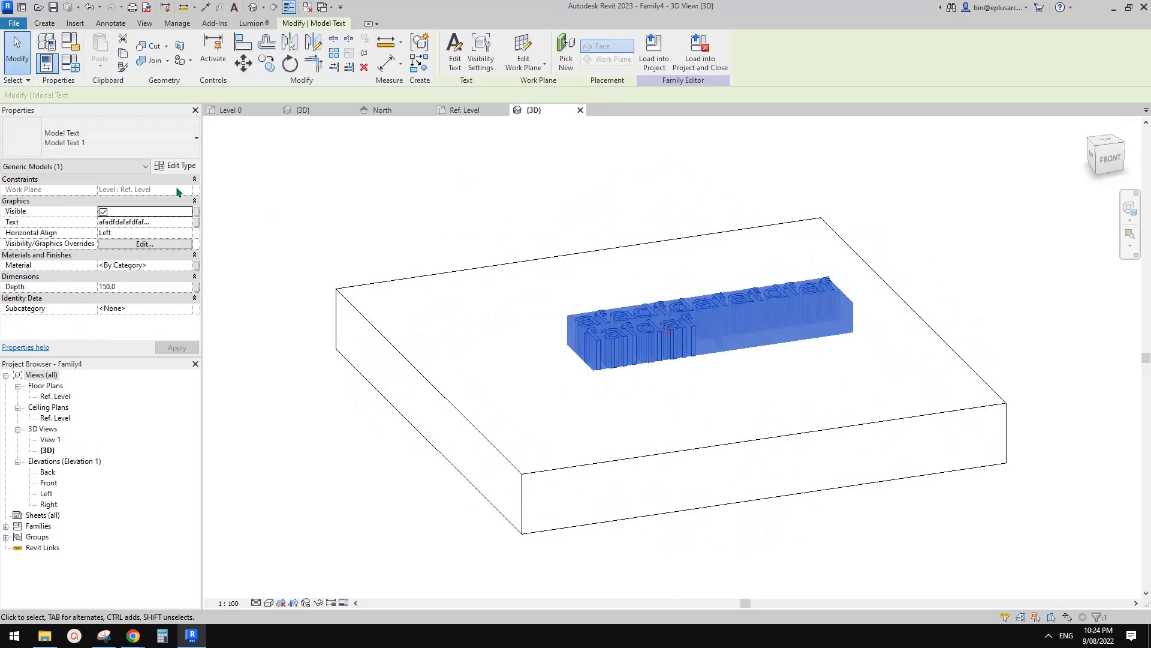
{"action": "left_click", "coordinate": [145, 287]}
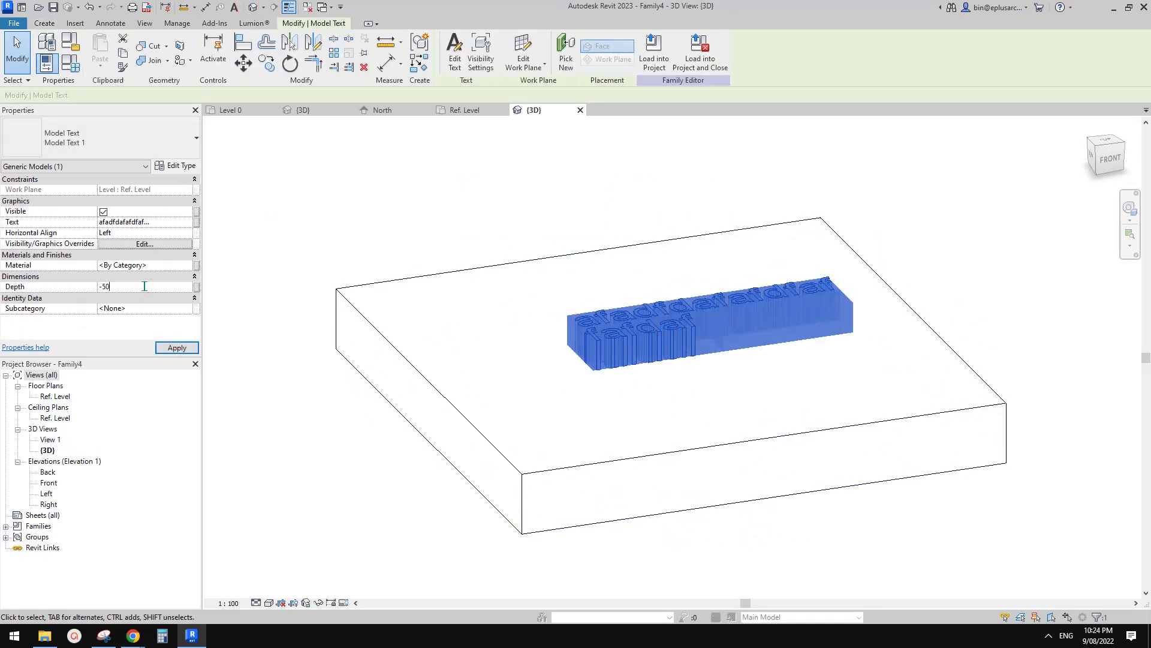
{"action": "key", "text": "Return"}
{"action": "key", "text": "Escape"}
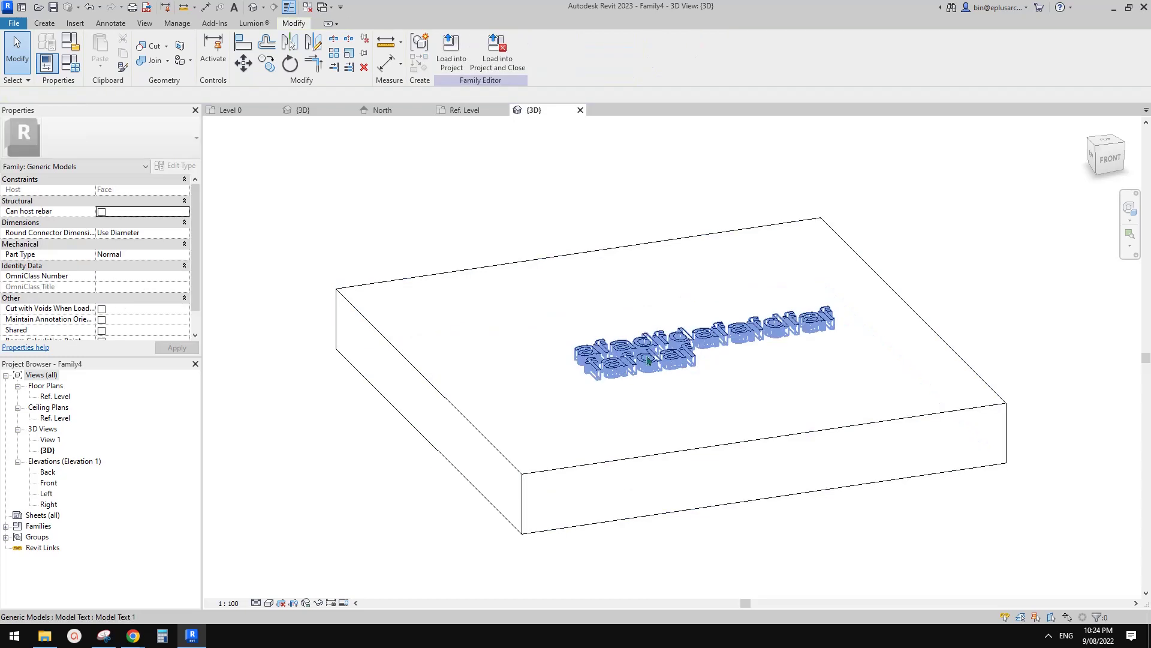
{"action": "left_click", "coordinate": [648, 360]}
{"action": "mouse_move", "coordinate": [633, 358]}
{"action": "middle_mouse_down"}
{"action": "mouse_move", "coordinate": [656, 365]}
{"action": "mouse_move", "coordinate": [732, 322]}
{"action": "mouse_move", "coordinate": [684, 350]}
{"action": "mouse_move", "coordinate": [632, 334]}
{"action": "mouse_move", "coordinate": [632, 289]}
{"action": "mouse_move", "coordinate": [633, 345]}
{"action": "middle_mouse_up"}
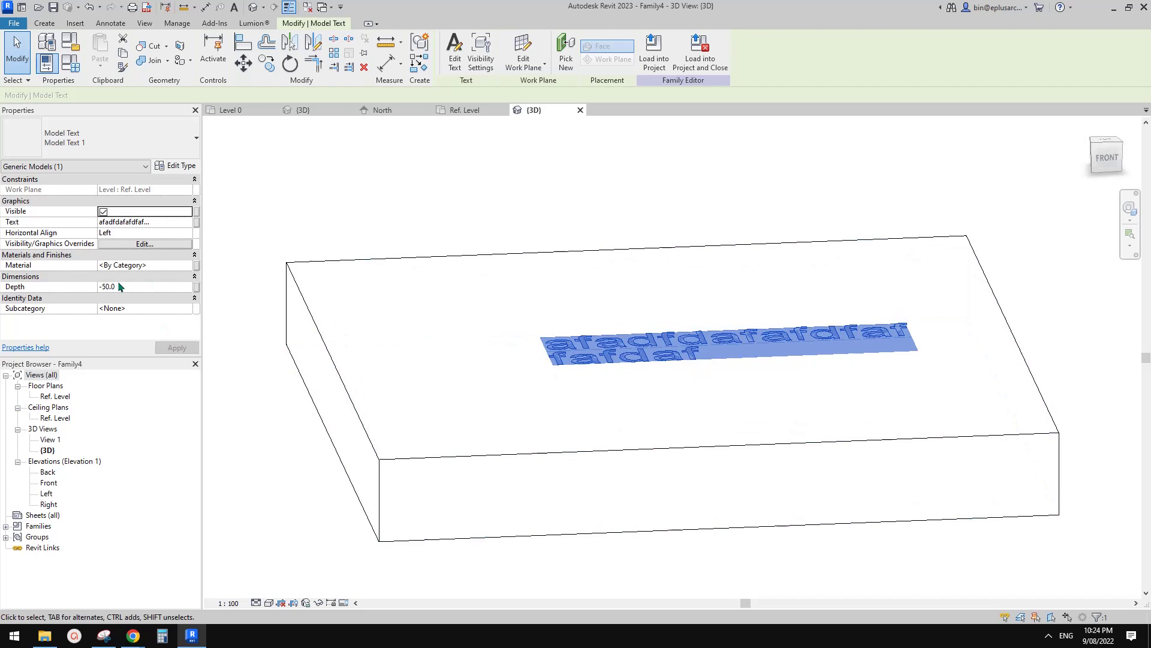
Step: Draw a horizontal reference plane slightly above Ref. Level, spanning the model text, in the Front elevation
{"action": "key", "text": "Escape"}
{"action": "double_click", "coordinate": [55, 396]}
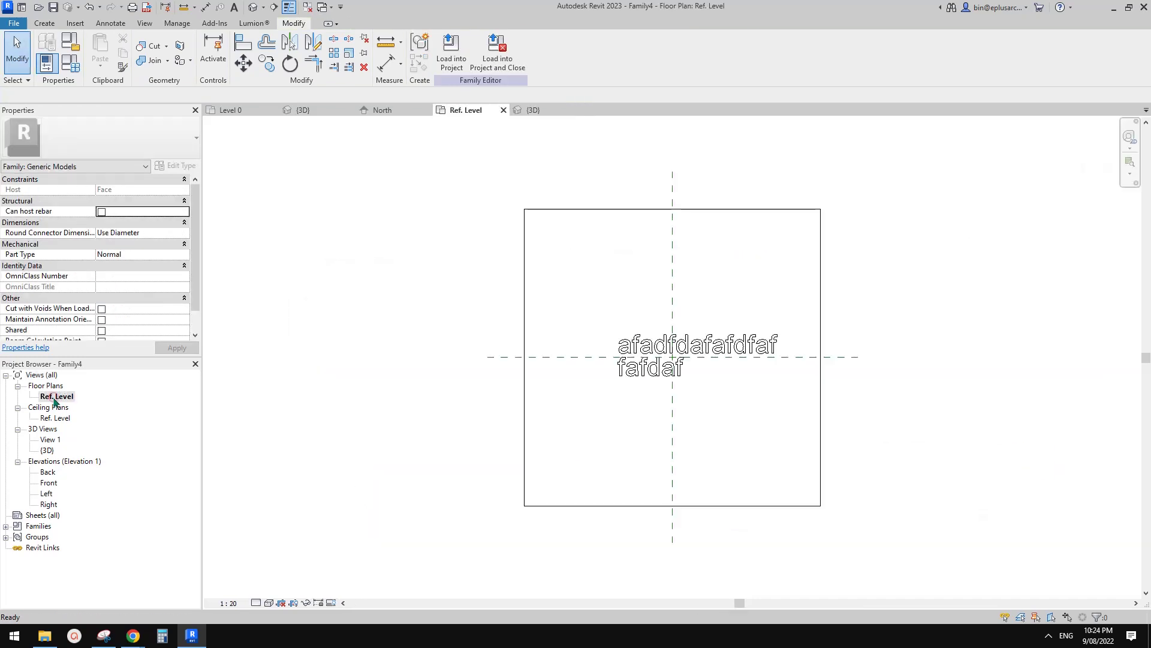
{"action": "left_click", "coordinate": [609, 332]}
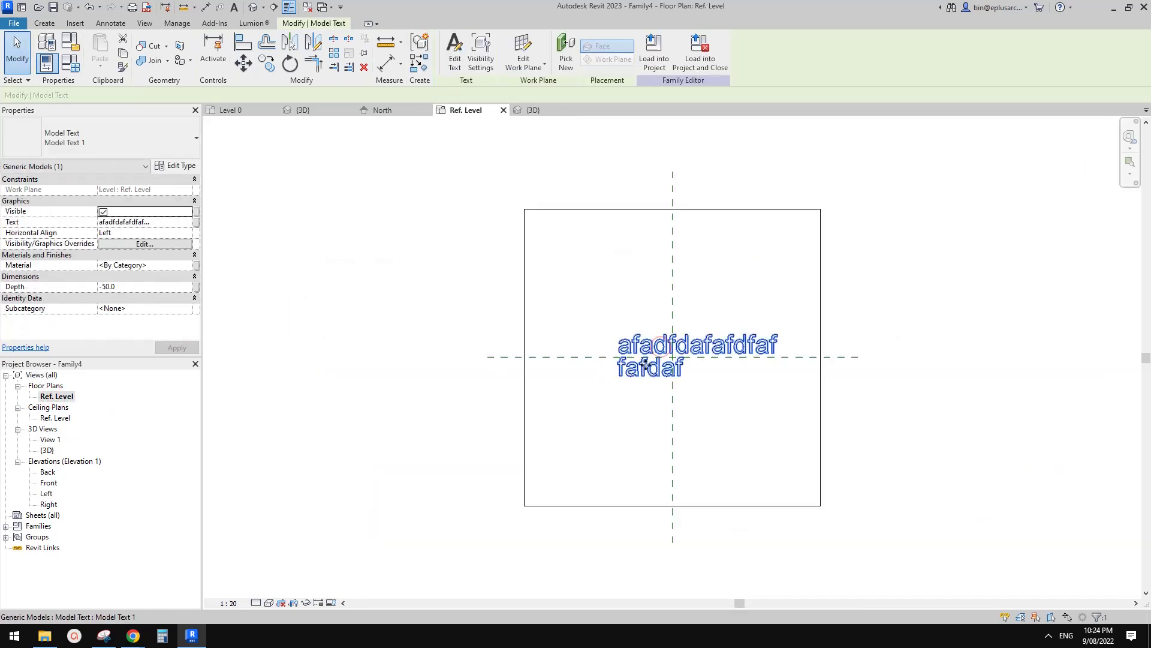
{"action": "left_click", "coordinate": [777, 311]}
{"action": "double_click", "coordinate": [48, 484]}
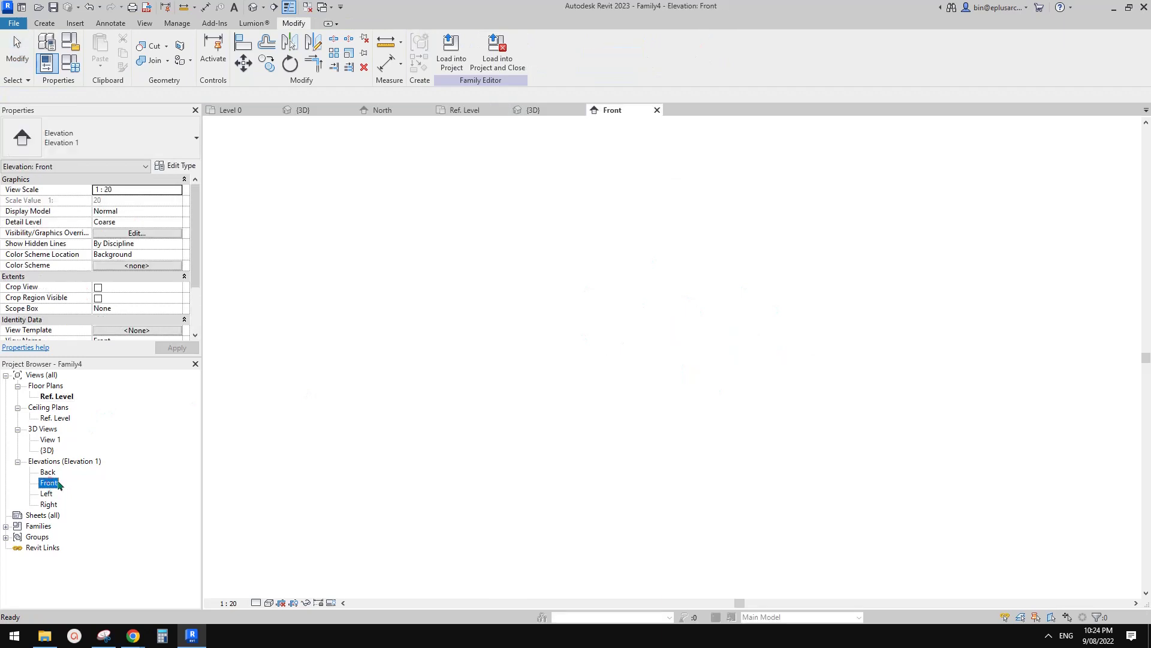
{"action": "key", "text": "r"}
{"action": "key", "text": "p"}
{"action": "left_click", "coordinate": [785, 478]}
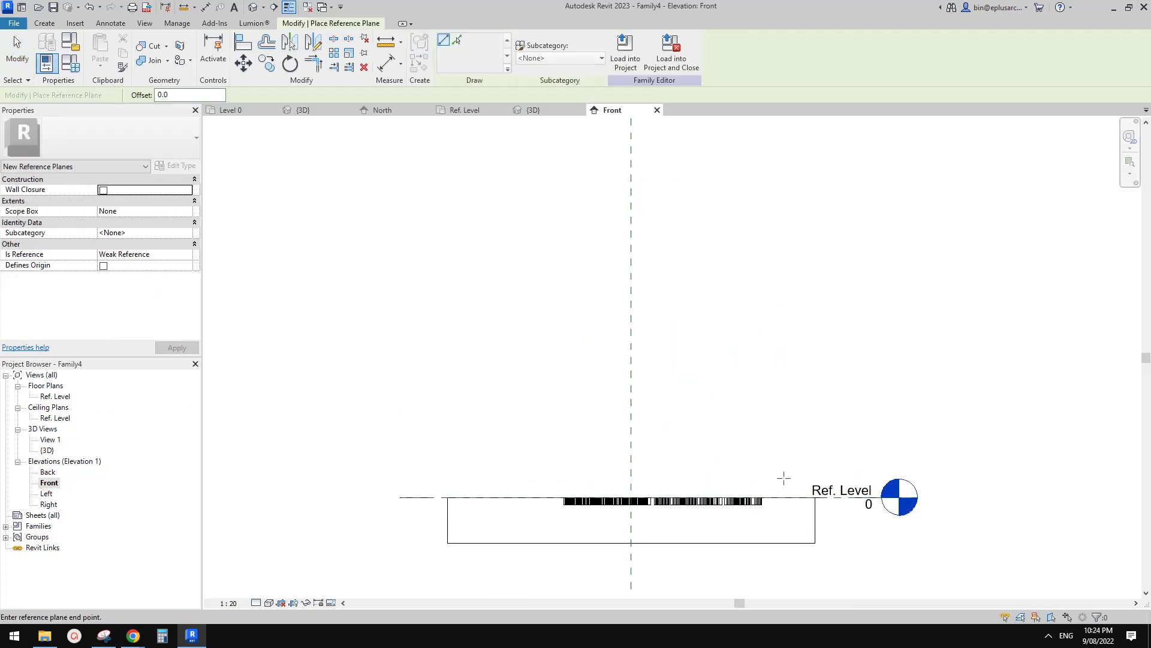
{"action": "left_click", "coordinate": [559, 478]}
{"action": "key", "text": "Escape"}
Step: Change the model text's work plane to the new reference plane above Ref. Level by picking that plane
{"action": "left_click", "coordinate": [663, 503]}
{"action": "scroll", "coordinate": [663, 507], "scroll_direction": "up", "scroll_amount": 2}
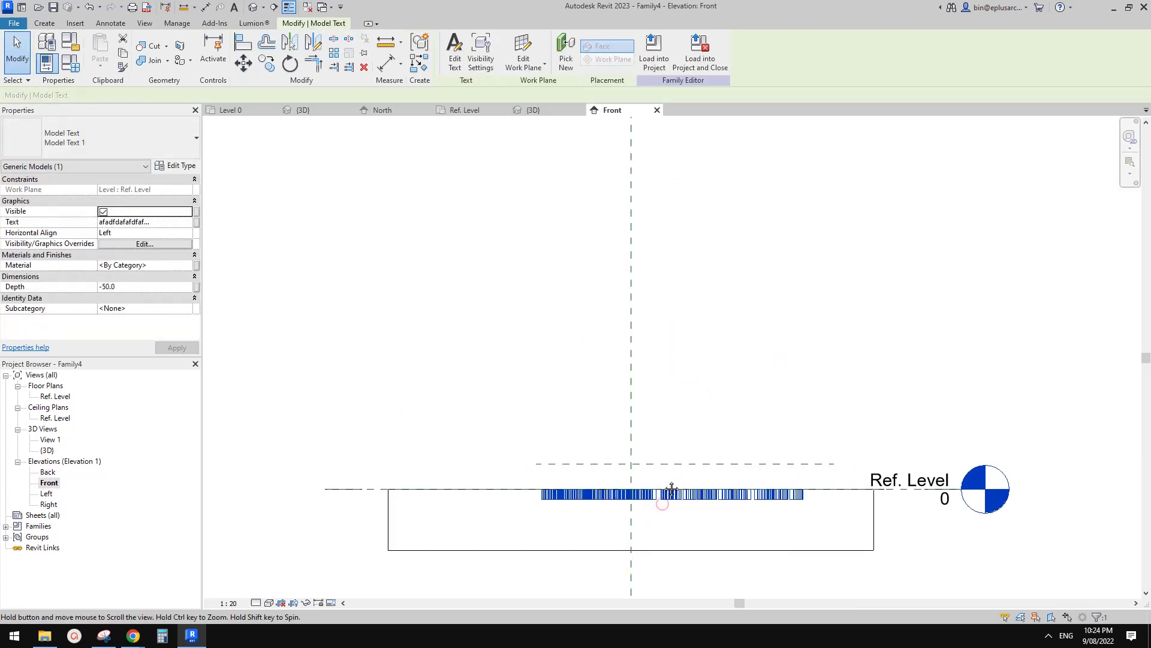
{"action": "left_click", "coordinate": [688, 489]}
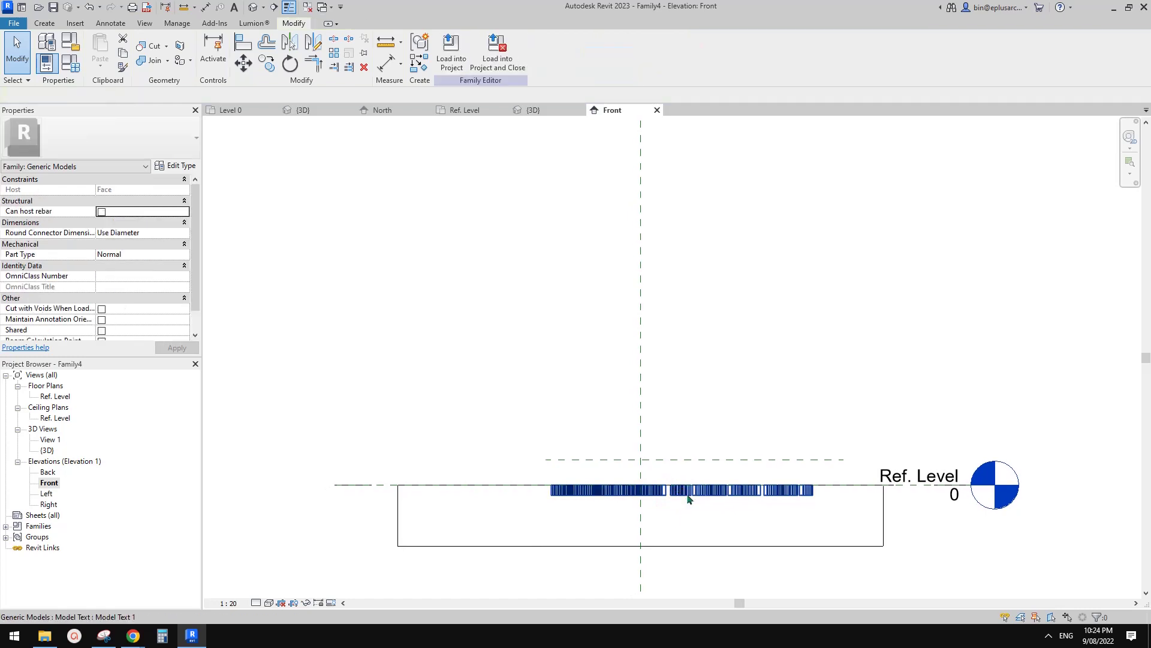
{"action": "left_click", "coordinate": [524, 64]}
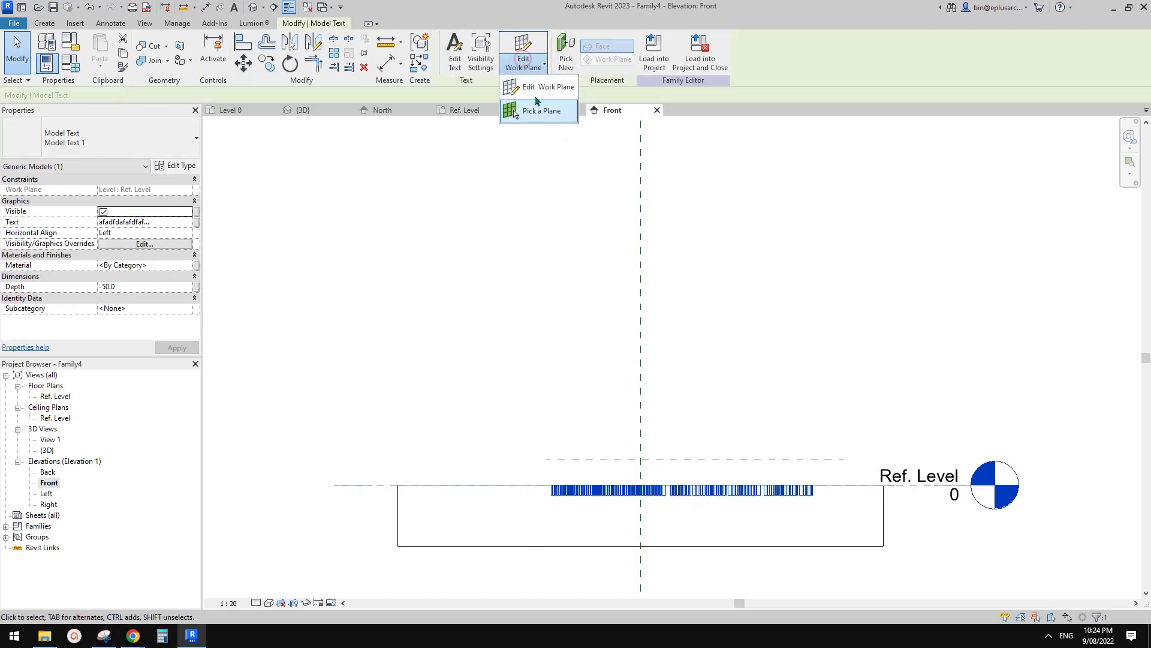
{"action": "left_click", "coordinate": [531, 87]}
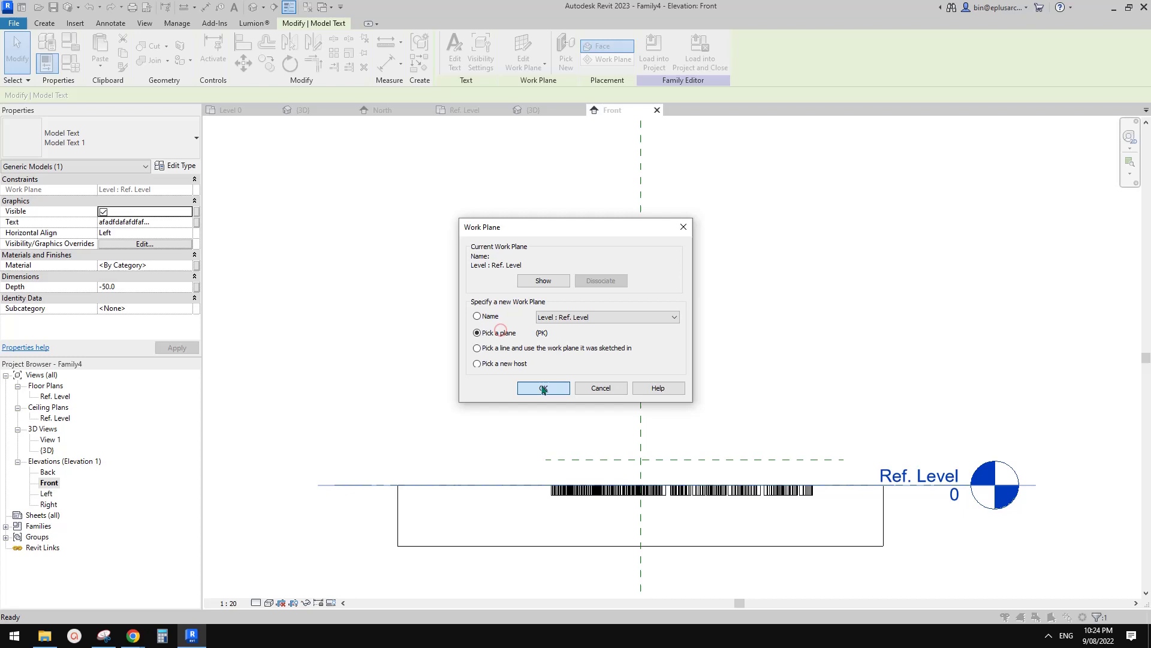
{"action": "left_click", "coordinate": [543, 388]}
{"action": "left_click", "coordinate": [713, 459]}
{"action": "scroll", "coordinate": [714, 459], "scroll_direction": "up", "scroll_amount": 2}
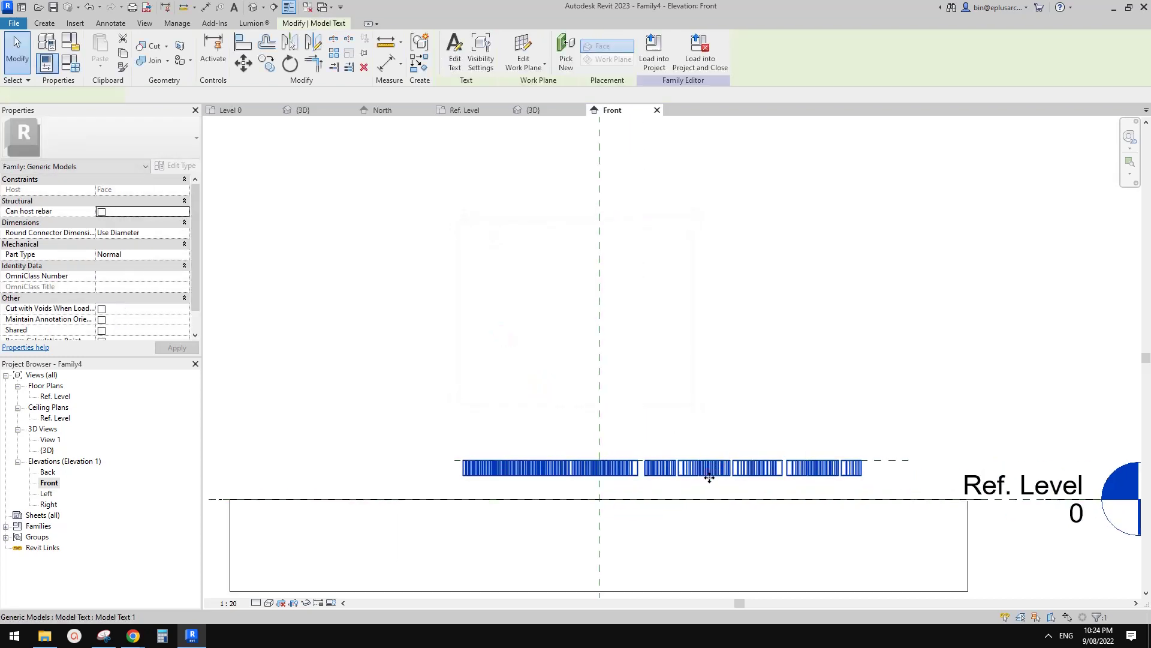
{"action": "middle_click_drag", "start_coordinate": [759, 494], "coordinate": [770, 456]}
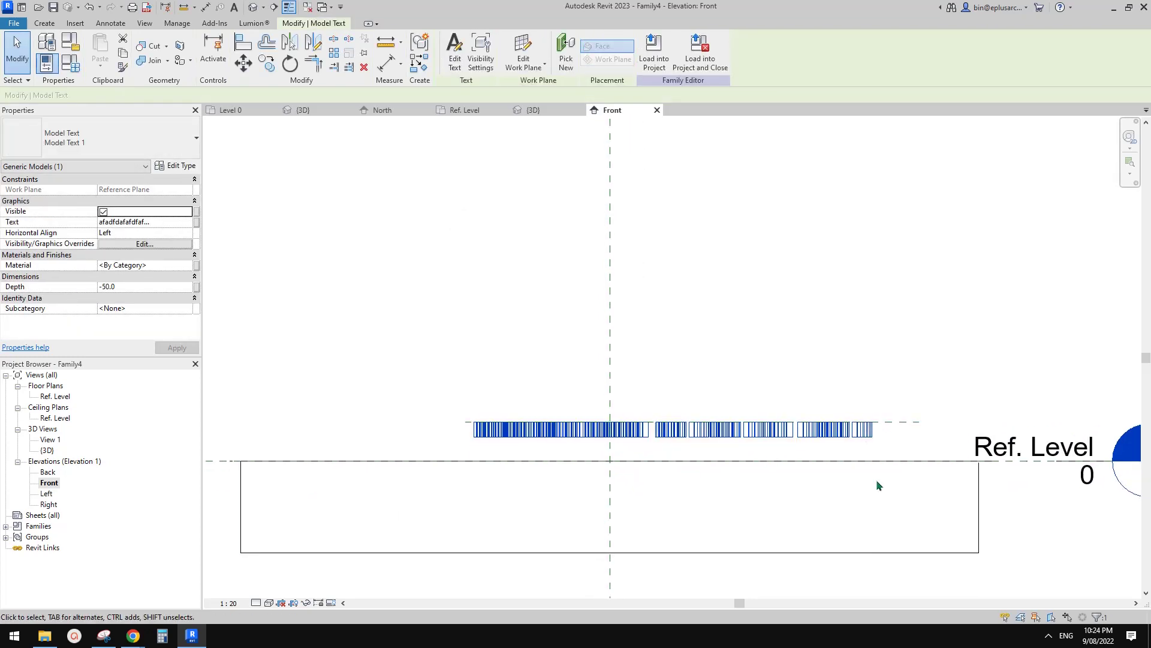
{"action": "scroll", "coordinate": [789, 444], "scroll_direction": "down", "scroll_amount": 1}
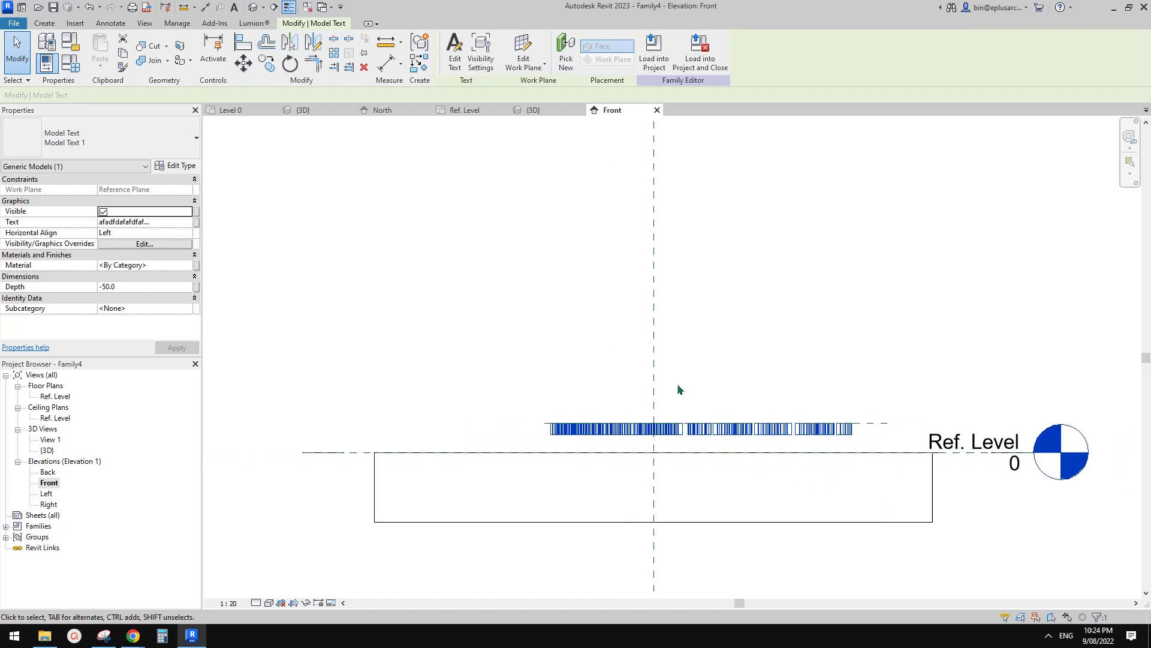
Step: Give the model text a larger negative depth so it extends from the reference plane down into the host
{"action": "left_click", "coordinate": [160, 287]}
{"action": "type", "text": "-"}
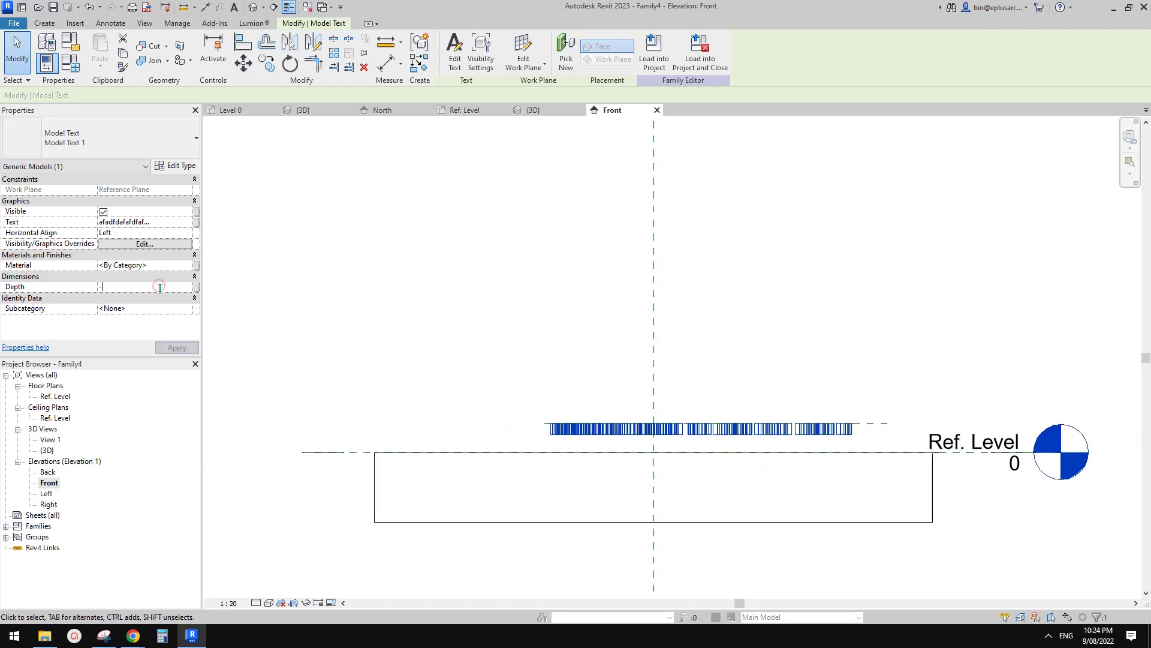
{"action": "left_click", "coordinate": [701, 324]}
Step: Nudge the reference plane carrying the model text slightly closer to Ref. Level
{"action": "left_click", "coordinate": [876, 422]}
{"action": "middle_click_drag", "start_coordinate": [881, 431], "coordinate": [824, 418]}
{"action": "key", "text": "Down"}
{"action": "key", "text": "Down"}
{"action": "key", "text": "Down"}
{"action": "key", "text": "Down"}
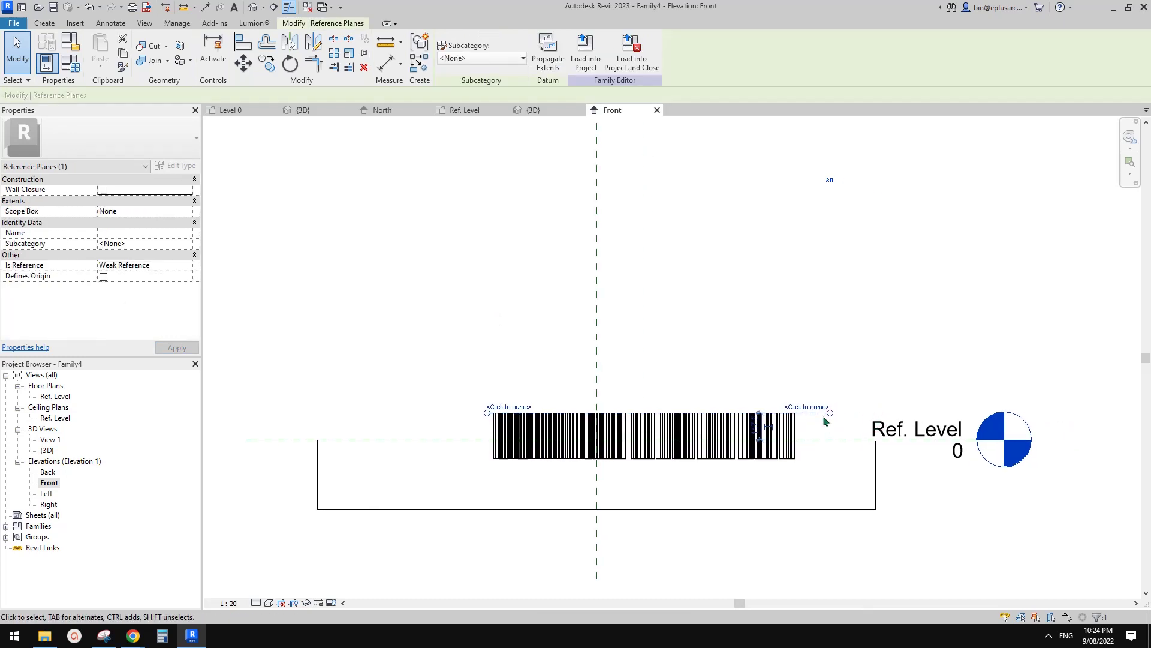
{"action": "key", "text": "Up"}
{"action": "key", "text": "Up"}
{"action": "key", "text": "Escape"}
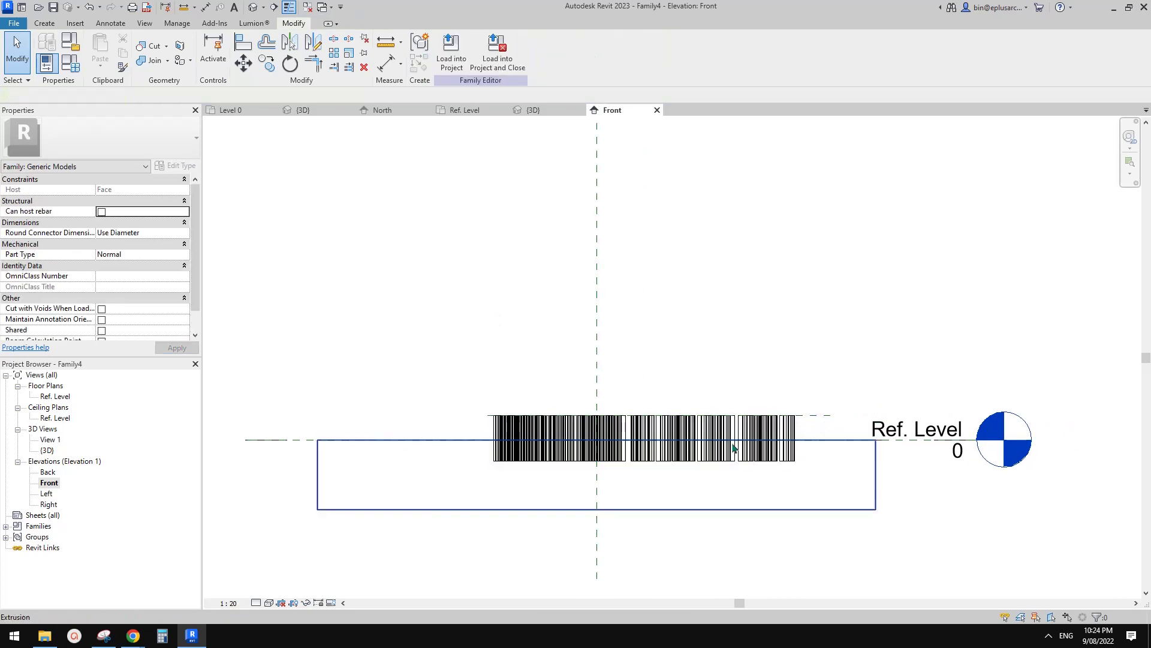
Step: Try to join and then cut the host extrusion with the model text in the family's 3D view
{"action": "left_click", "coordinate": [254, 7]}
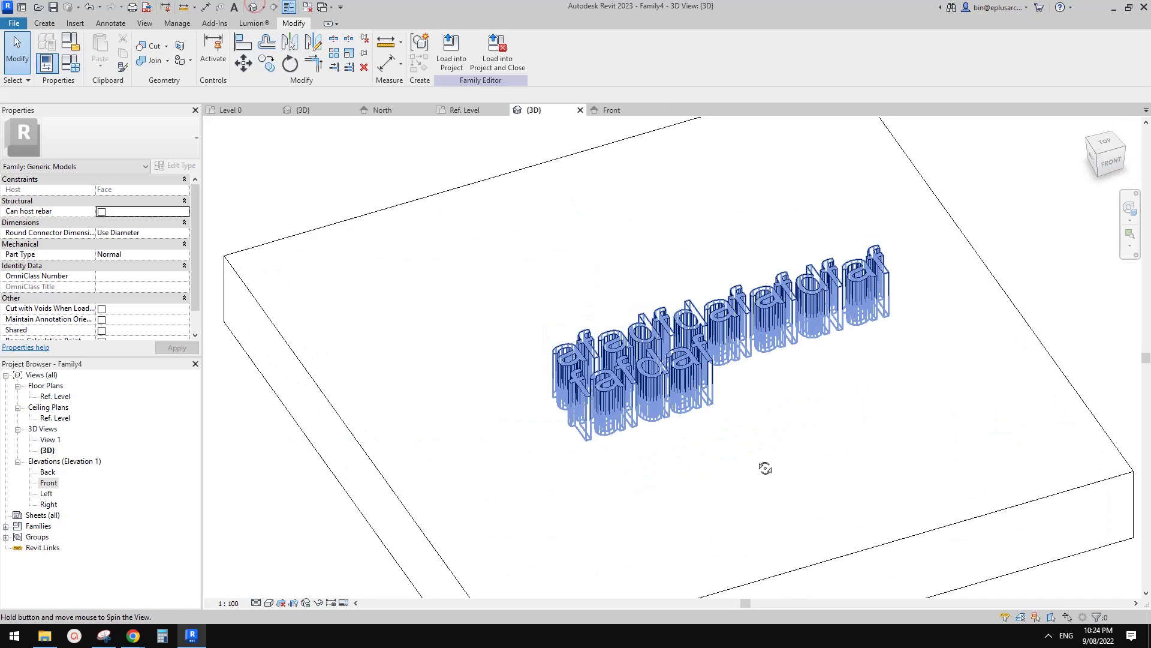
{"action": "middle_click_drag", "start_coordinate": [765, 468], "coordinate": [671, 366], "text": "shift"}
{"action": "left_click", "coordinate": [150, 60]}
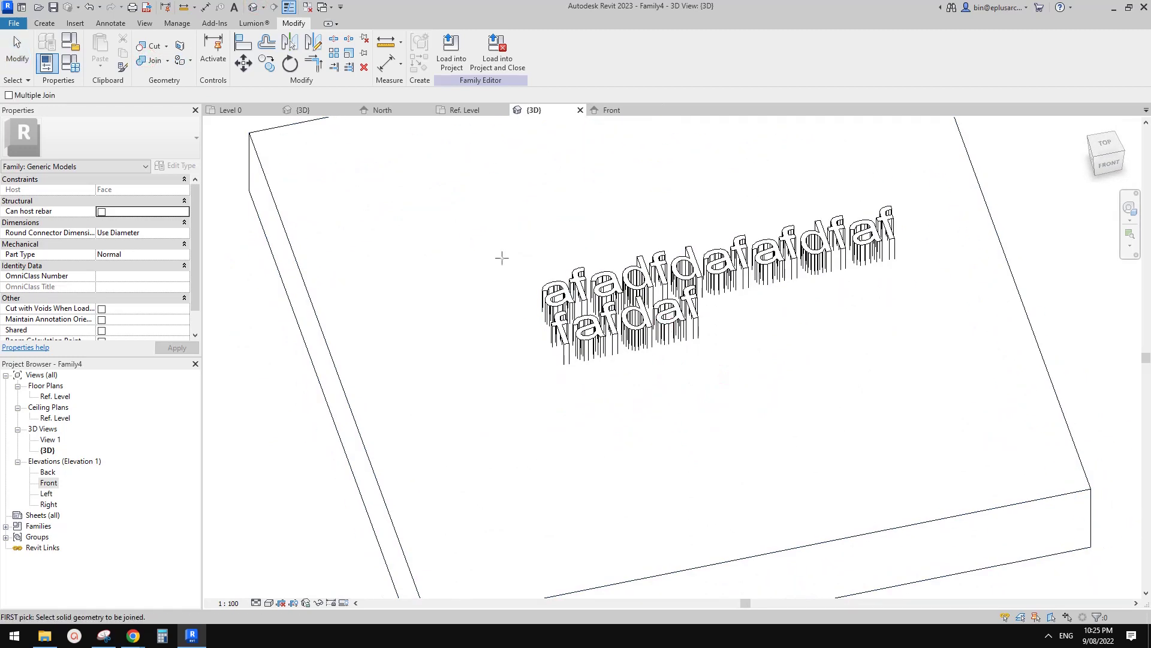
{"action": "left_click", "coordinate": [145, 50]}
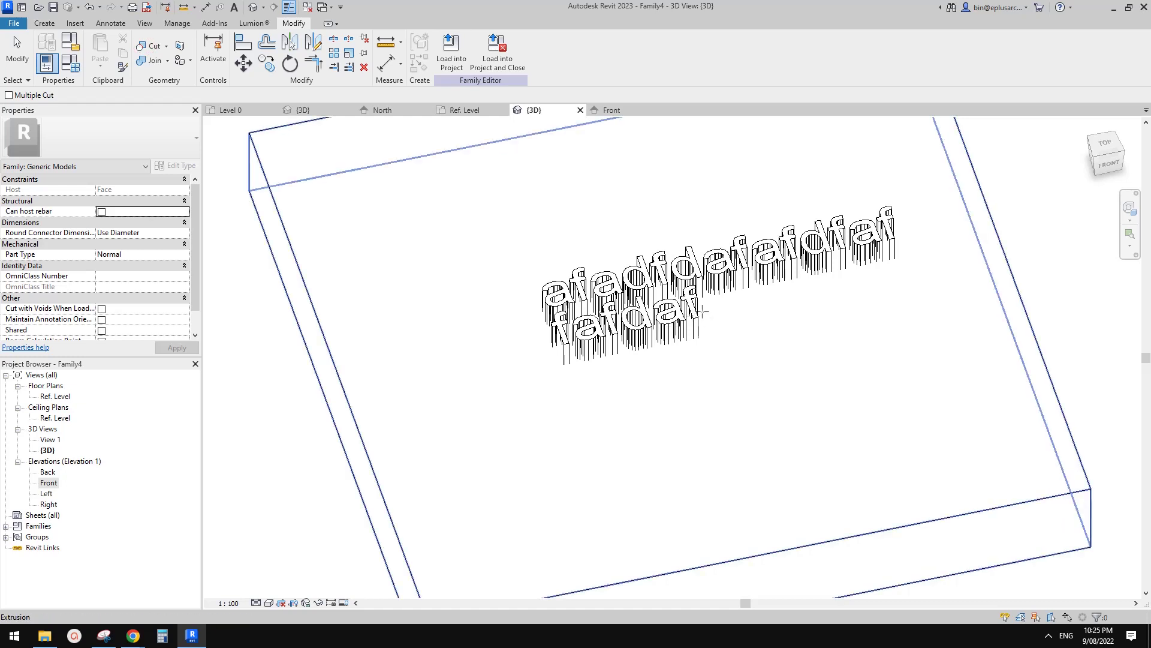
{"action": "key", "text": "Escape"}
Step: Load the face-based text family into the Project2 project
{"action": "scroll", "coordinate": [632, 361], "scroll_direction": "down", "scroll_amount": 1}
{"action": "middle_click_drag", "start_coordinate": [659, 324], "coordinate": [598, 280], "text": "shift"}
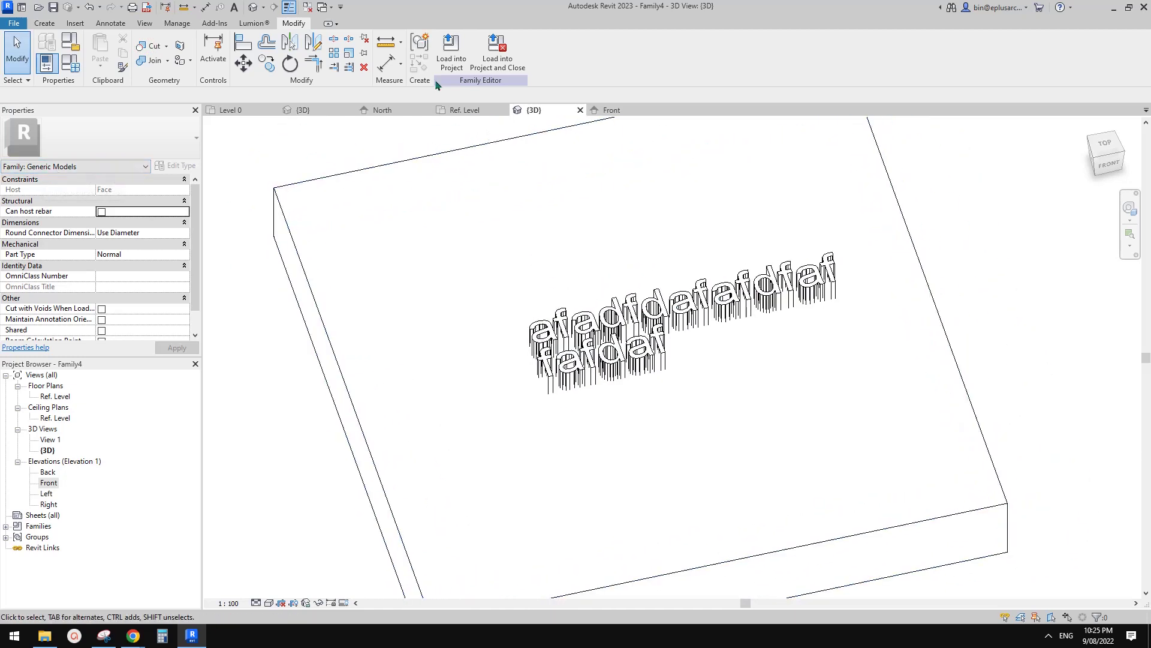
{"action": "left_click", "coordinate": [451, 54]}
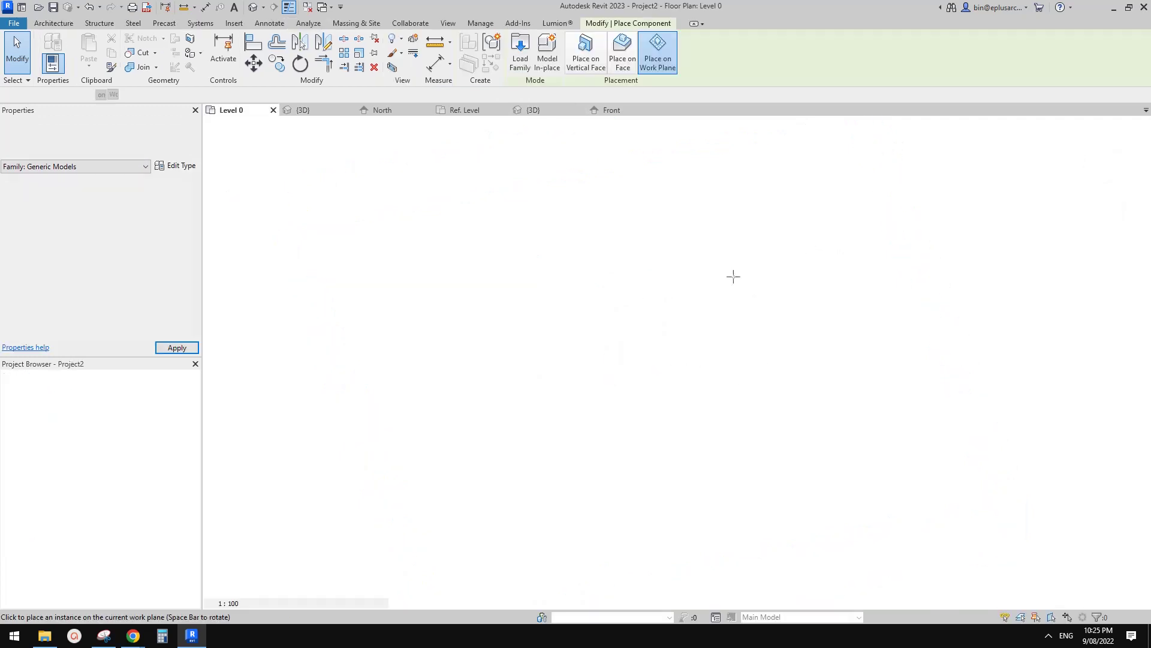
Step: Place an instance of the loaded text family on the blank slanted wall in the project's 3D view
{"action": "left_click", "coordinate": [253, 7]}
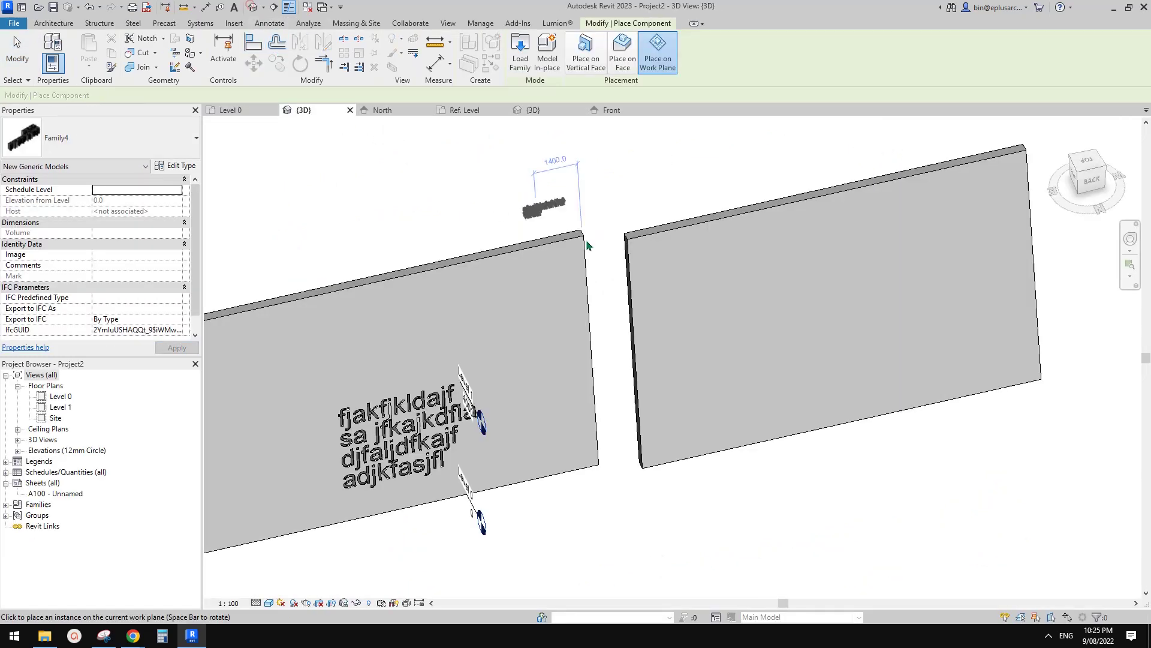
{"action": "scroll", "coordinate": [792, 339], "scroll_direction": "up", "scroll_amount": 3}
{"action": "left_click", "coordinate": [791, 344]}
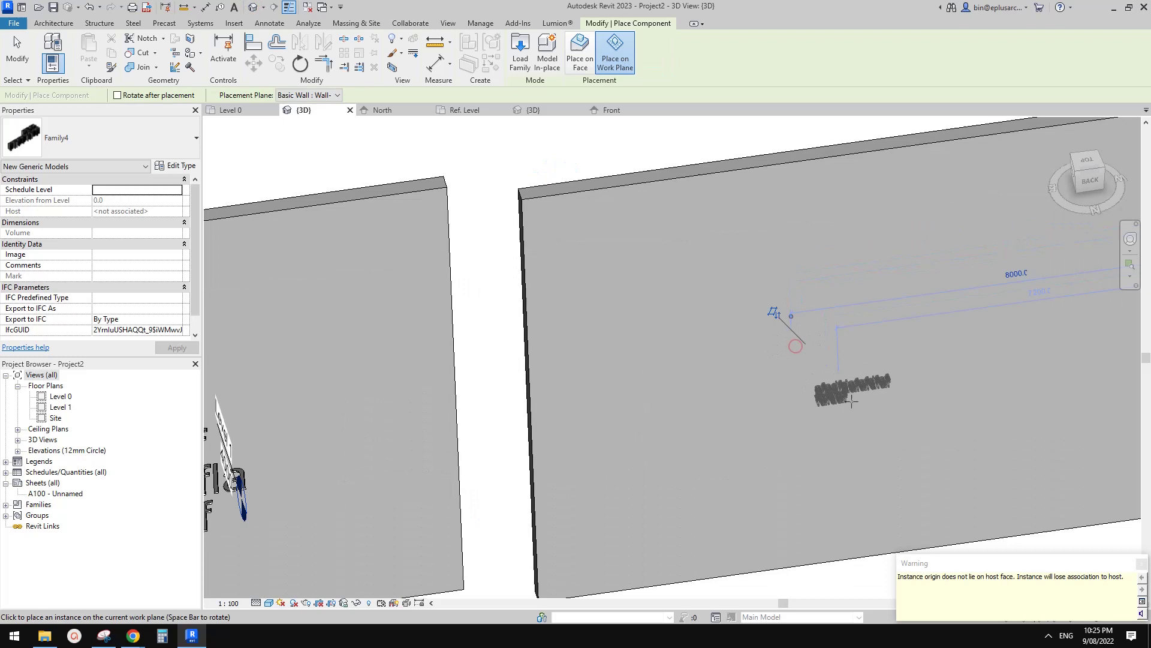
{"action": "key", "text": "Escape"}
{"action": "key", "text": "Escape"}
Step: Use Create Similar on the placed text family to add a second instance beside the first
{"action": "scroll", "coordinate": [844, 400], "scroll_direction": "down", "scroll_amount": 4}
{"action": "middle_click_drag", "start_coordinate": [844, 403], "coordinate": [1021, 372], "text": "shift"}
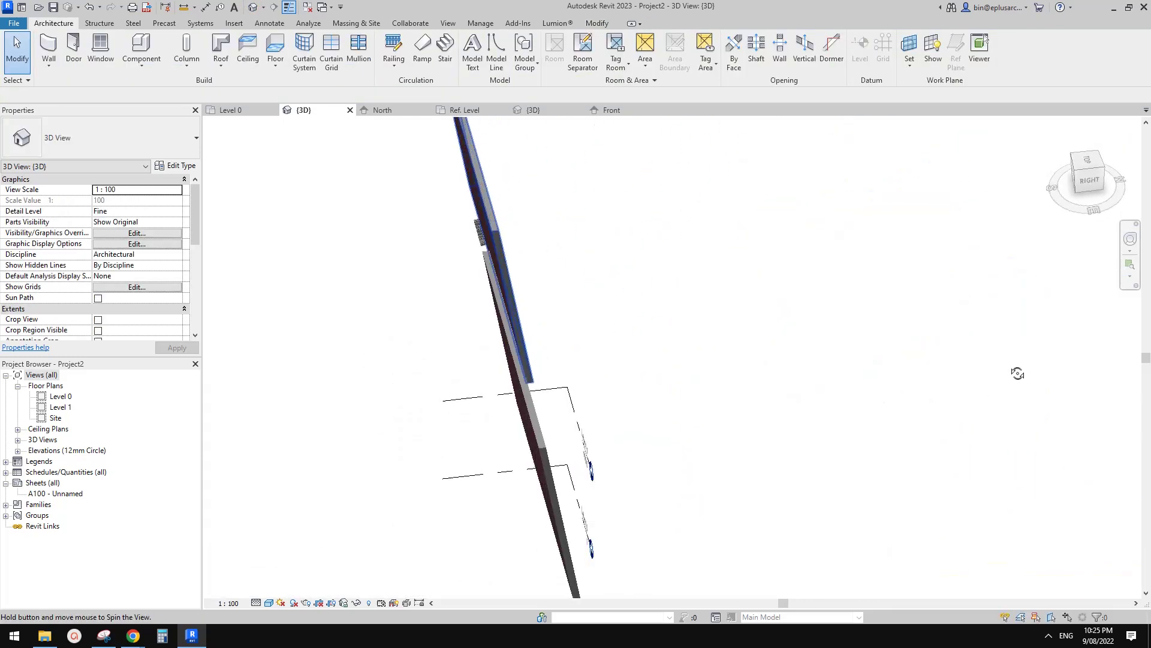
{"action": "middle_click_drag", "start_coordinate": [760, 361], "coordinate": [919, 391]}
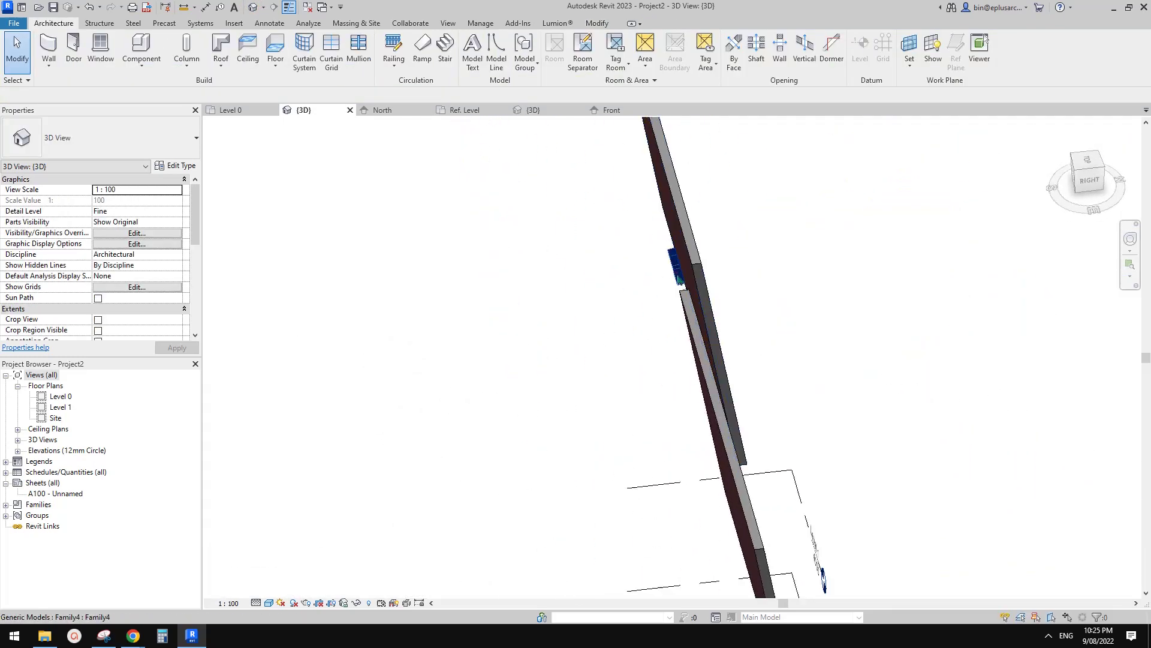
{"action": "left_click", "coordinate": [685, 269]}
{"action": "middle_click_drag", "start_coordinate": [685, 270], "coordinate": [554, 129], "text": "shift"}
{"action": "key", "text": "c"}
{"action": "key", "text": "s"}
{"action": "left_click", "coordinate": [705, 236]}
{"action": "key", "text": "Escape"}
{"action": "key", "text": "Escape"}
Step: Open the placed text family for editing and show its Front elevation
{"action": "scroll", "coordinate": [714, 268], "scroll_direction": "down", "scroll_amount": 2}
{"action": "left_click", "coordinate": [704, 283]}
{"action": "left_click", "coordinate": [522, 60]}
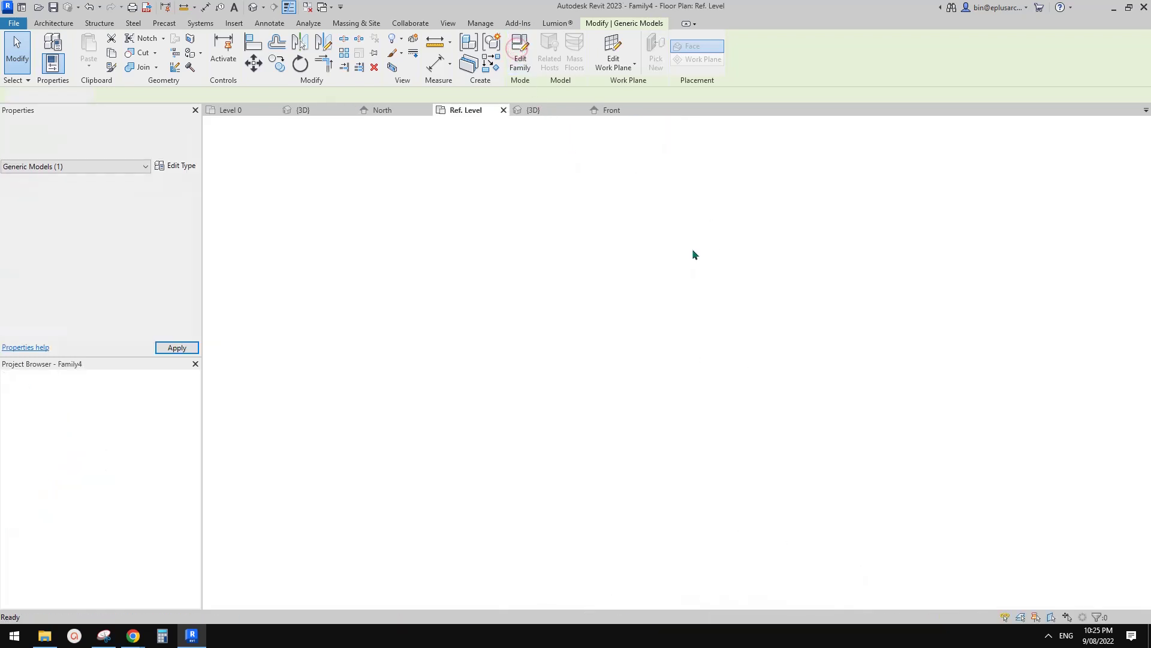
{"action": "double_click", "coordinate": [48, 483]}
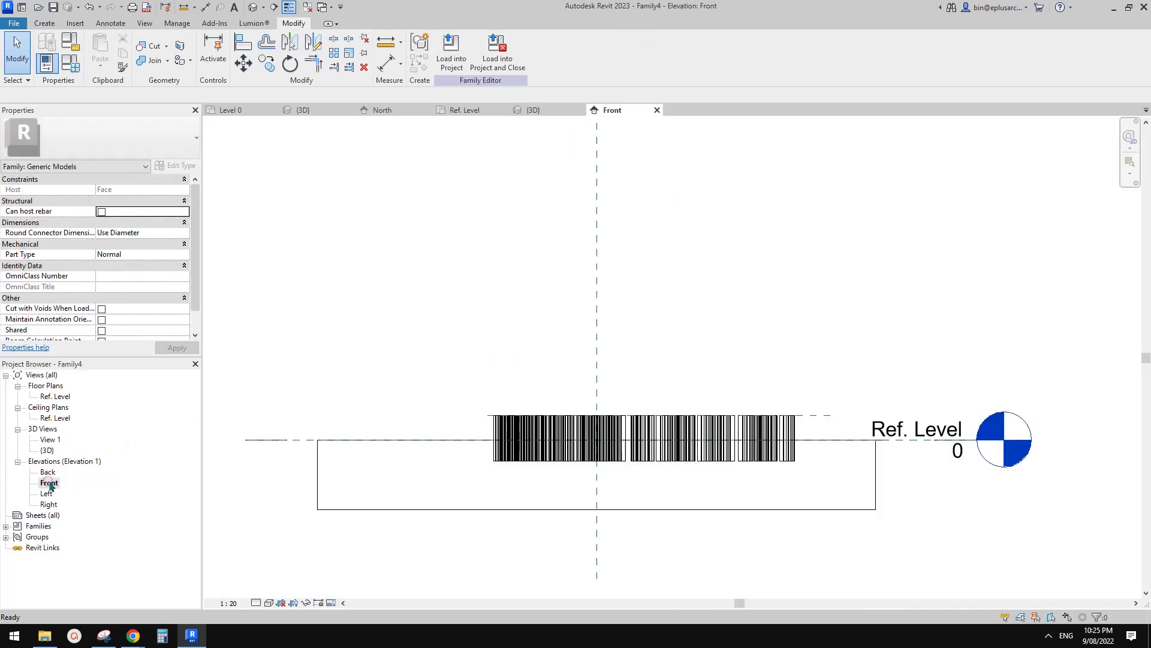
Step: Dimension the distance between Ref. Level and the reference plane carrying the model text
{"action": "scroll", "coordinate": [774, 432], "scroll_direction": "up", "scroll_amount": 2}
{"action": "key", "text": "d"}
{"action": "key", "text": "i"}
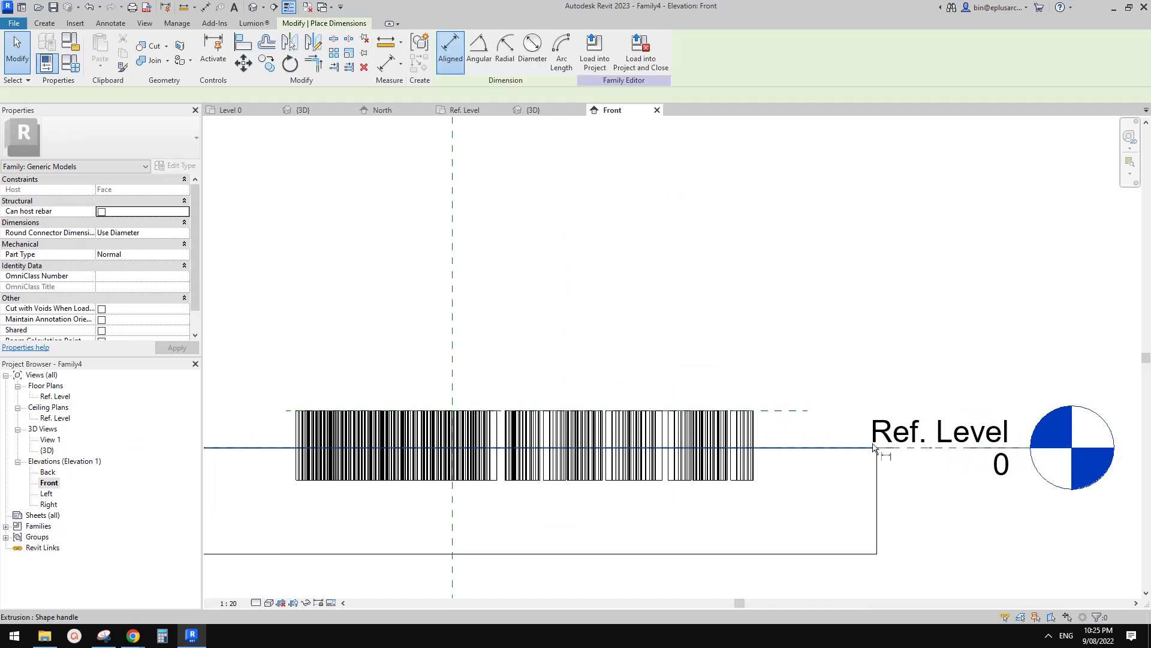
{"action": "left_click", "coordinate": [916, 447]}
{"action": "left_click", "coordinate": [778, 410]}
{"action": "left_click", "coordinate": [840, 384]}
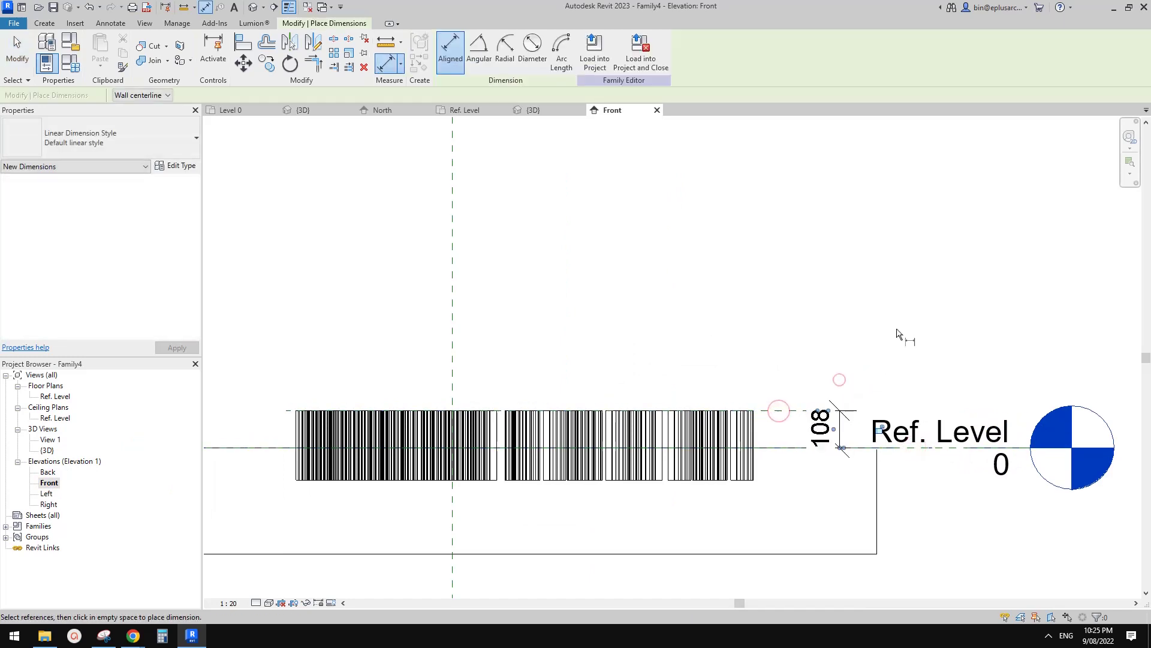
{"action": "key", "text": "Escape"}
Step: Set the reference plane's distance from Ref. Level to 50 mm
{"action": "left_click", "coordinate": [798, 410]}
{"action": "left_click", "coordinate": [827, 429]}
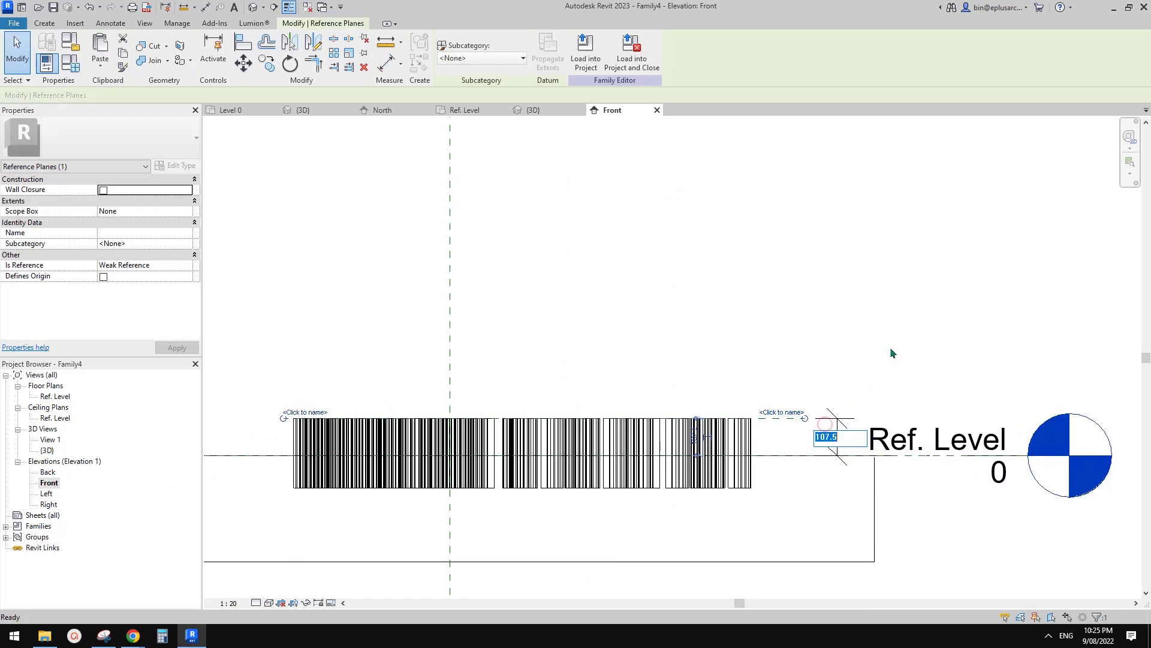
{"action": "type", "text": "50"}
{"action": "key", "text": "Return"}
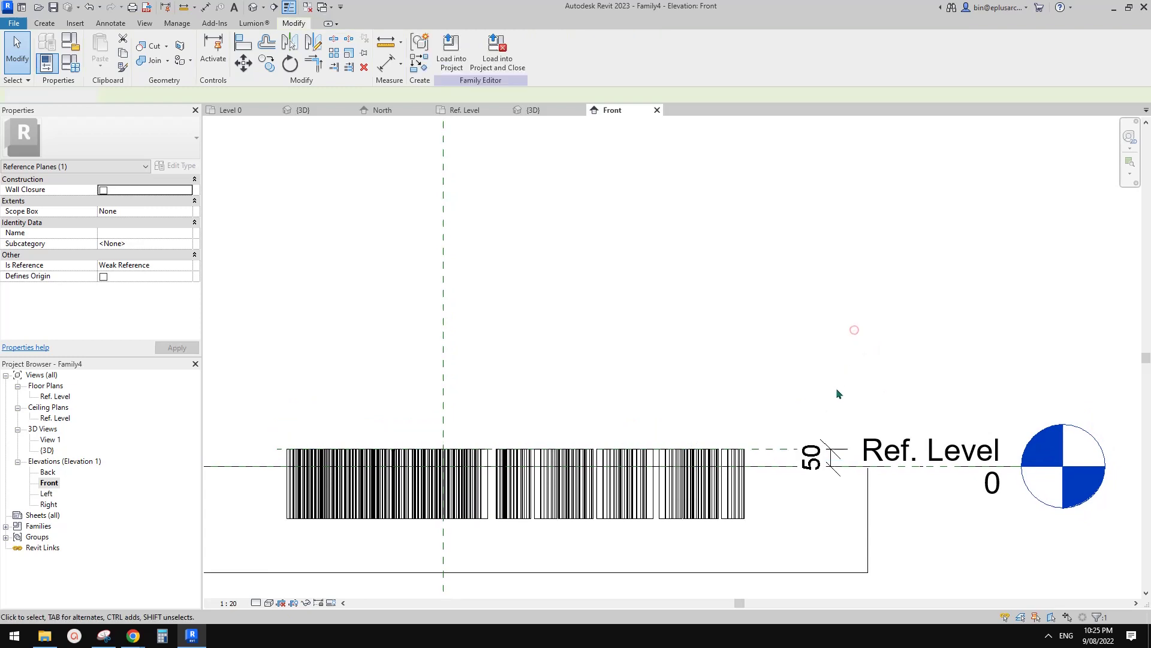
Step: Reduce the model text's negative depth so the letters extend about equally above and below Ref. Level
{"action": "left_click", "coordinate": [733, 497]}
{"action": "left_click", "coordinate": [148, 287]}
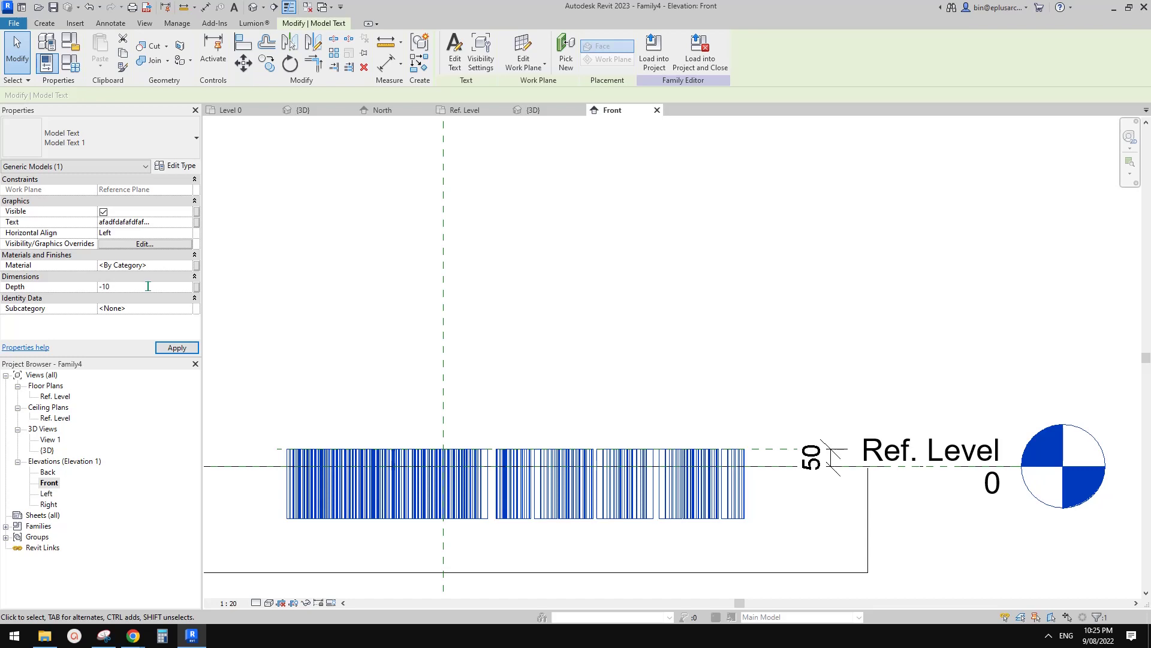
{"action": "left_click", "coordinate": [660, 289]}
{"action": "scroll", "coordinate": [774, 324], "scroll_direction": "down", "scroll_amount": 2}
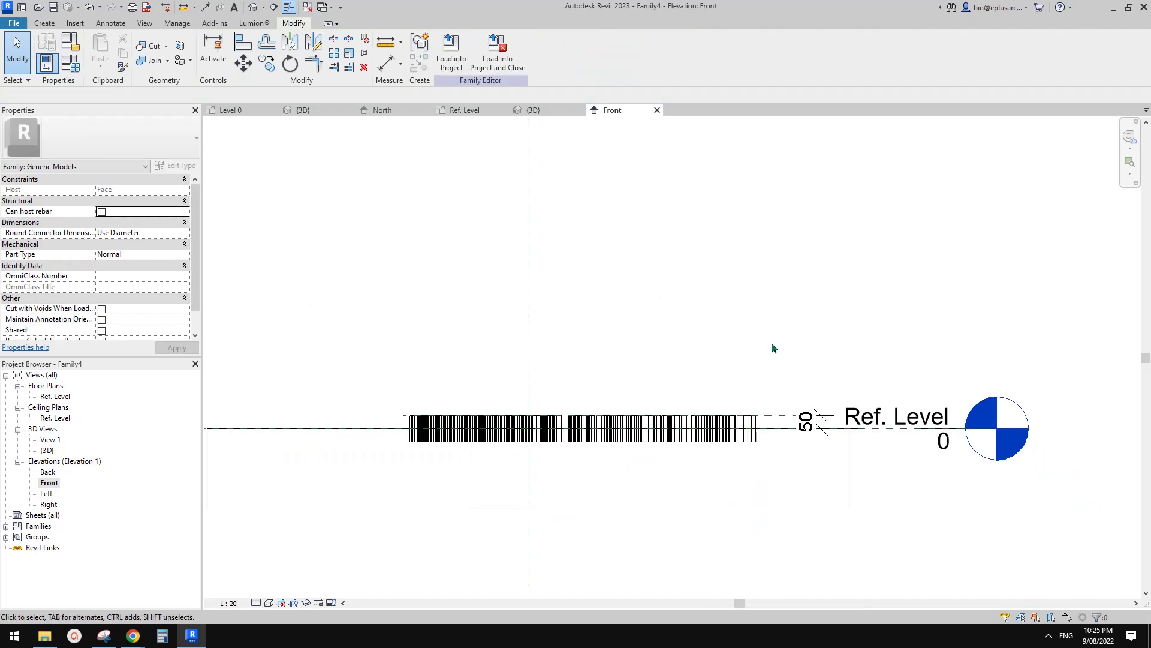
Step: Reload the modified text family into Project2, overwriting the existing version
{"action": "left_click", "coordinate": [813, 424]}
{"action": "middle_click_drag", "start_coordinate": [813, 424], "coordinate": [860, 421]}
{"action": "left_click", "coordinate": [736, 268]}
{"action": "left_click", "coordinate": [493, 67]}
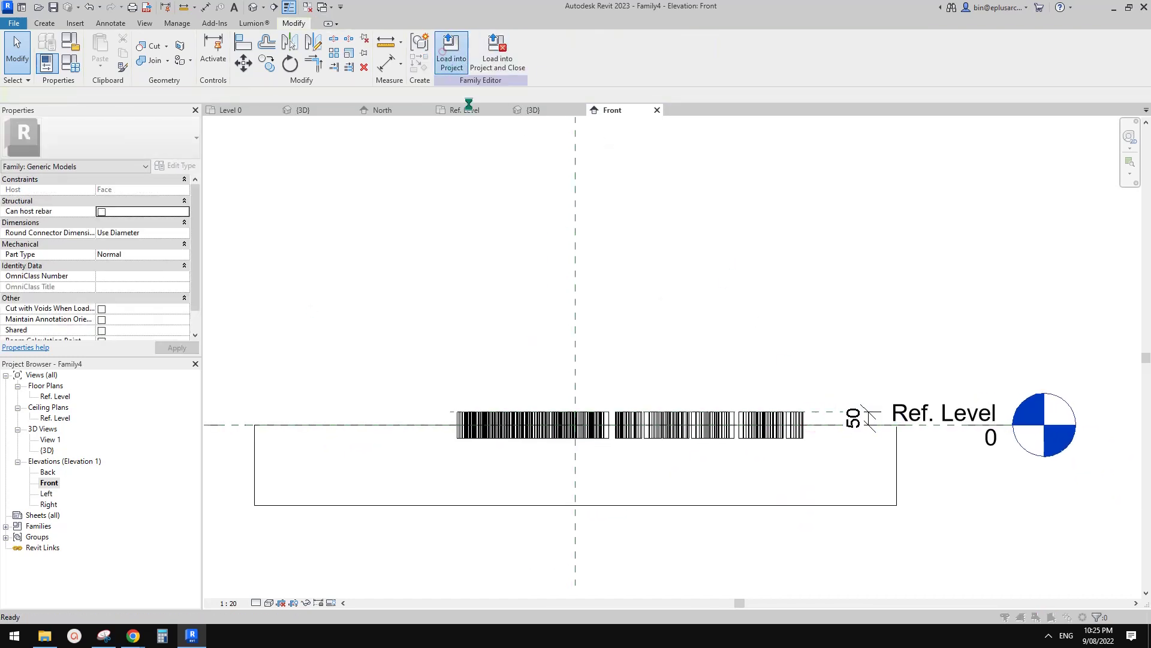
{"action": "left_click", "coordinate": [588, 277]}
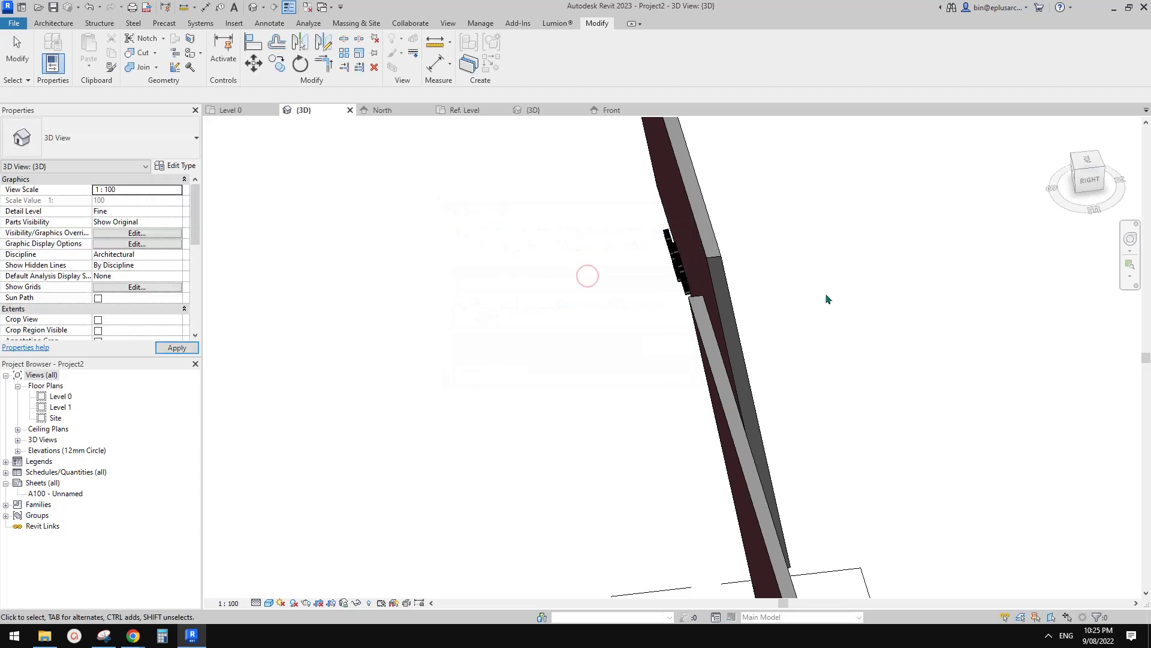
{"action": "middle_click_drag", "start_coordinate": [746, 295], "coordinate": [795, 218], "text": "shift"}
{"action": "left_click", "coordinate": [691, 281]}
{"action": "mouse_move", "coordinate": [691, 285]}
{"action": "middle_mouse_down", "text": "shift"}
{"action": "mouse_move", "coordinate": [616, 307]}
{"action": "mouse_move", "coordinate": [732, 319]}
{"action": "mouse_move", "coordinate": [727, 503]}
{"action": "mouse_move", "coordinate": [723, 354]}
{"action": "middle_mouse_up", "text": "shift"}
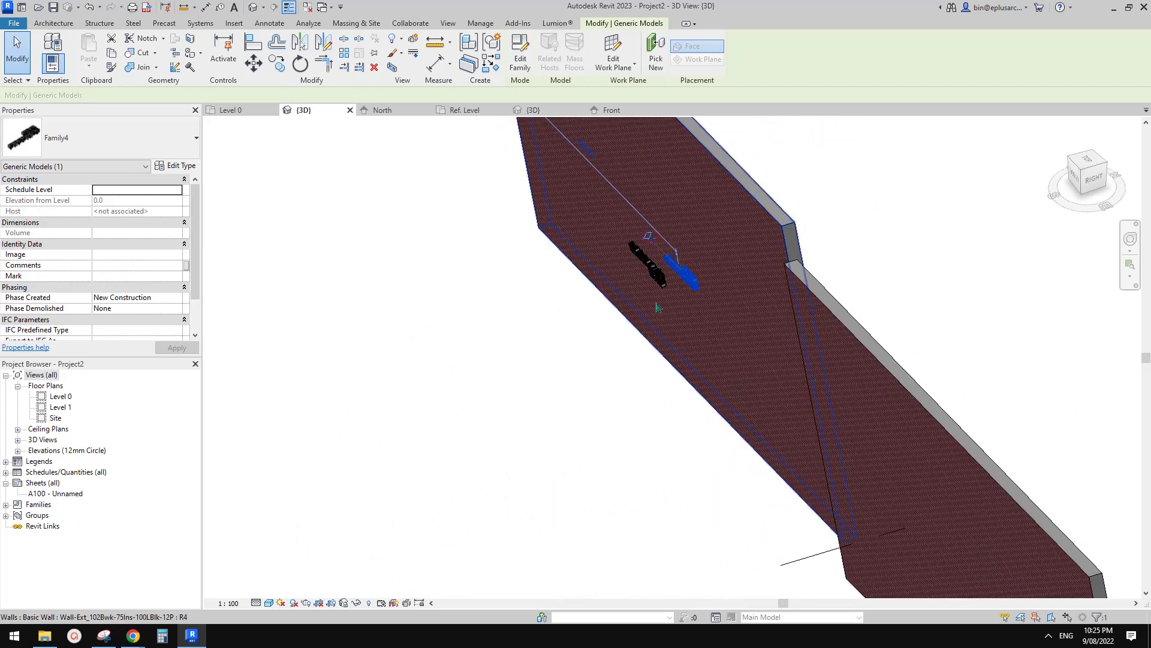
{"action": "middle_click_drag", "start_coordinate": [657, 309], "coordinate": [603, 289], "text": "shift"}
{"action": "key", "text": "c"}
{"action": "key", "text": "s"}
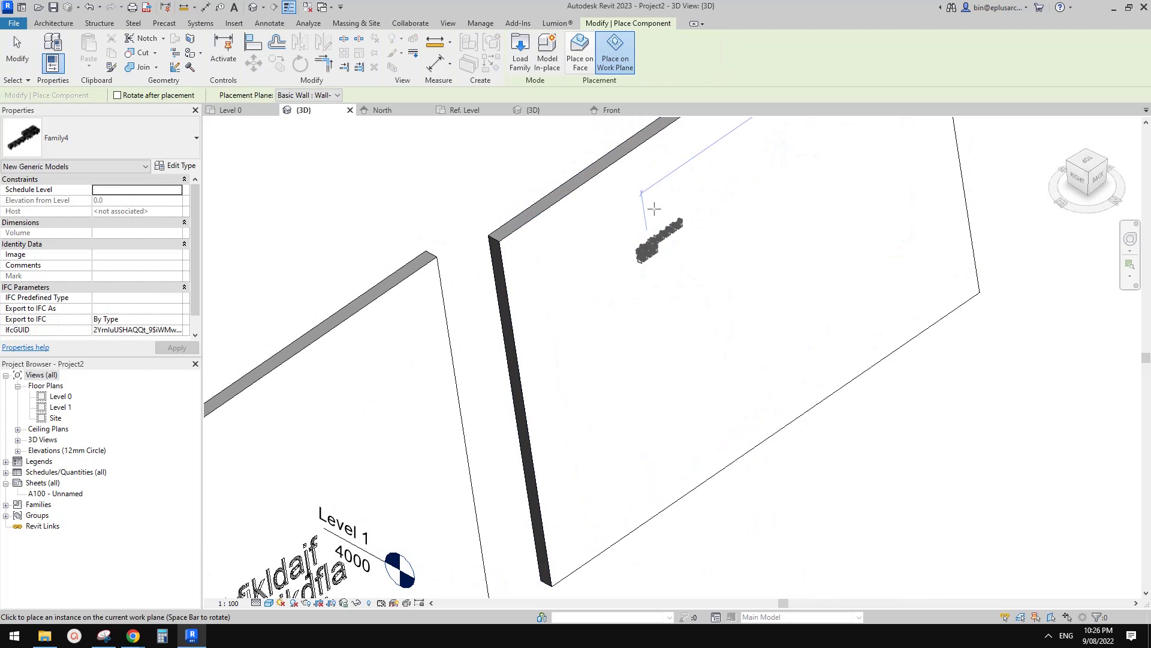
{"action": "scroll", "coordinate": [655, 287], "scroll_direction": "down", "scroll_amount": 3}
{"action": "mouse_move", "coordinate": [660, 291]}
{"action": "middle_mouse_down", "text": "shift"}
{"action": "mouse_move", "coordinate": [654, 309]}
{"action": "mouse_move", "coordinate": [647, 300]}
{"action": "middle_mouse_up", "text": "shift"}
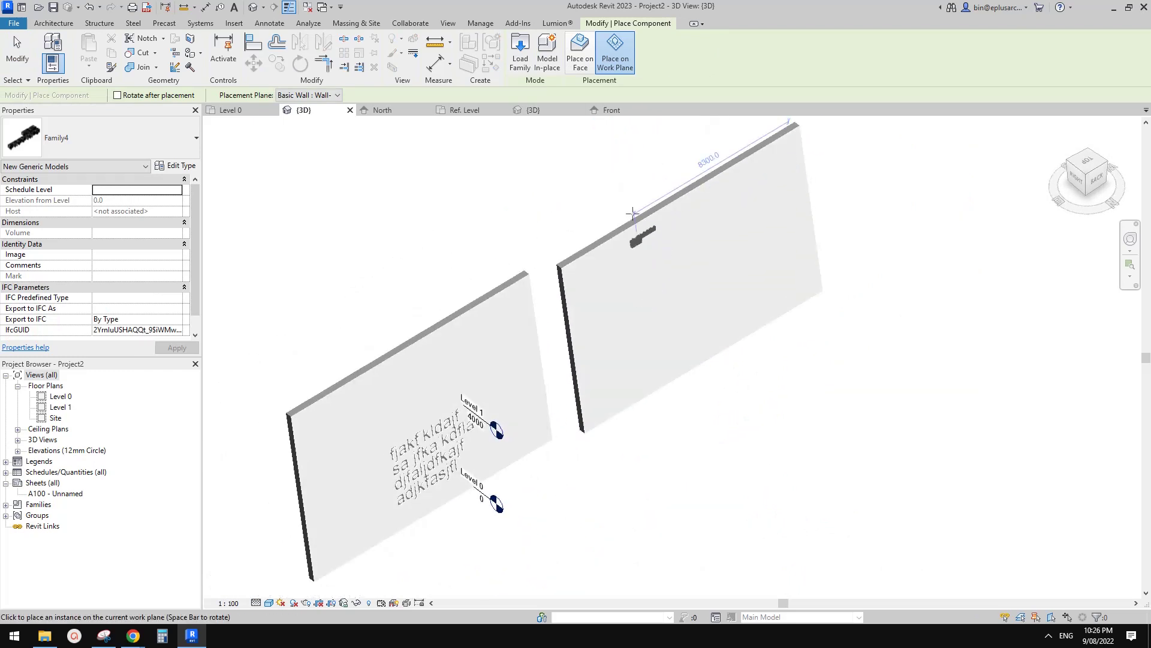
{"action": "left_click", "coordinate": [610, 72]}
{"action": "middle_click_drag", "start_coordinate": [640, 267], "coordinate": [701, 223]}
{"action": "middle_click_drag", "start_coordinate": [514, 334], "coordinate": [738, 303], "text": "shift"}
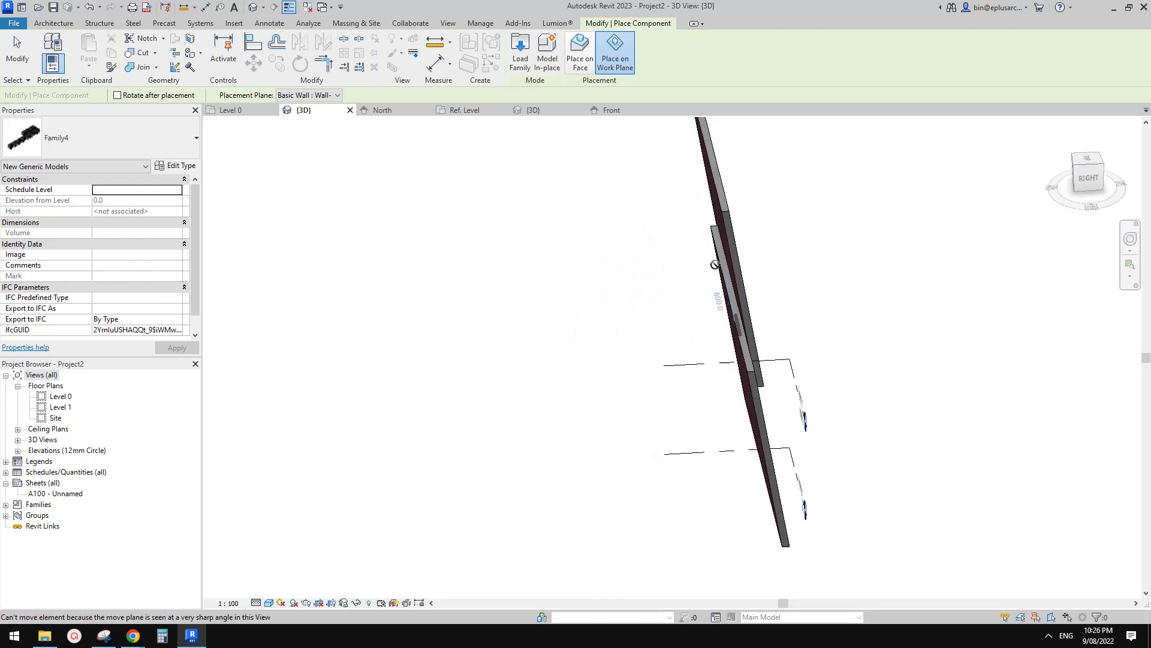
{"action": "middle_click_drag", "start_coordinate": [715, 264], "coordinate": [715, 245], "text": "shift"}
{"action": "middle_click_drag", "start_coordinate": [789, 275], "coordinate": [635, 399], "text": "shift"}
{"action": "key", "text": "Escape"}
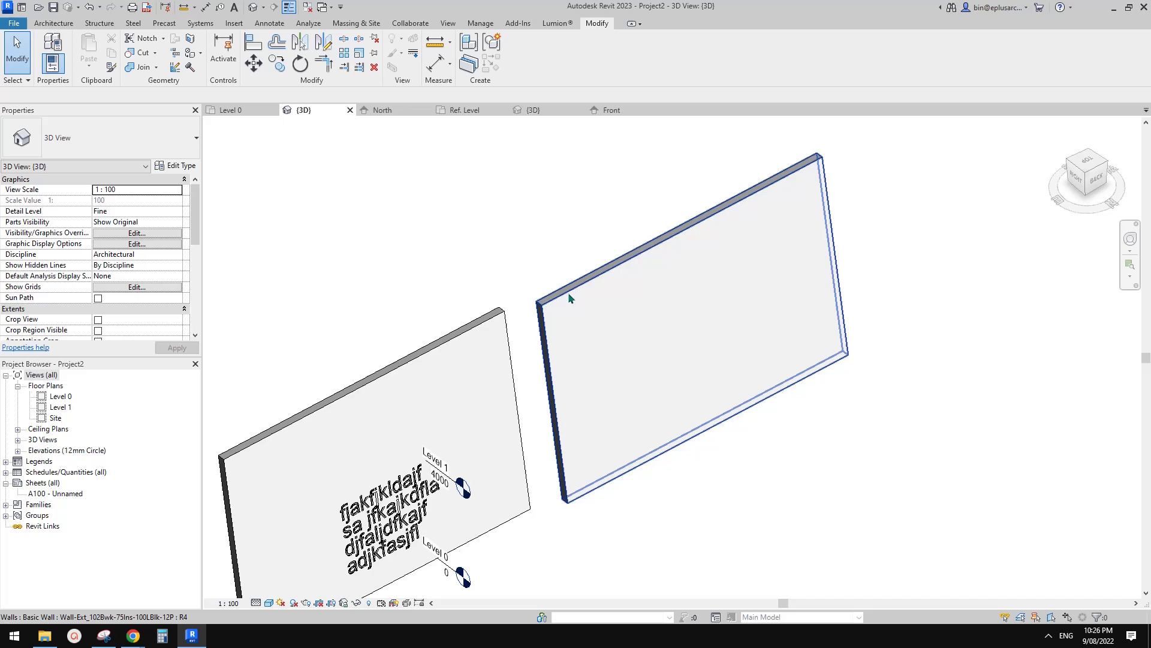
Step: Create a similar text family instance and place it on the slanted wall's large face using Place on Face
{"action": "middle_click_drag", "start_coordinate": [526, 391], "coordinate": [548, 354], "text": "shift"}
{"action": "left_click", "coordinate": [651, 339]}
{"action": "key", "text": "c"}
{"action": "key", "text": "s"}
{"action": "middle_click_drag", "start_coordinate": [603, 281], "coordinate": [620, 222], "text": "shift"}
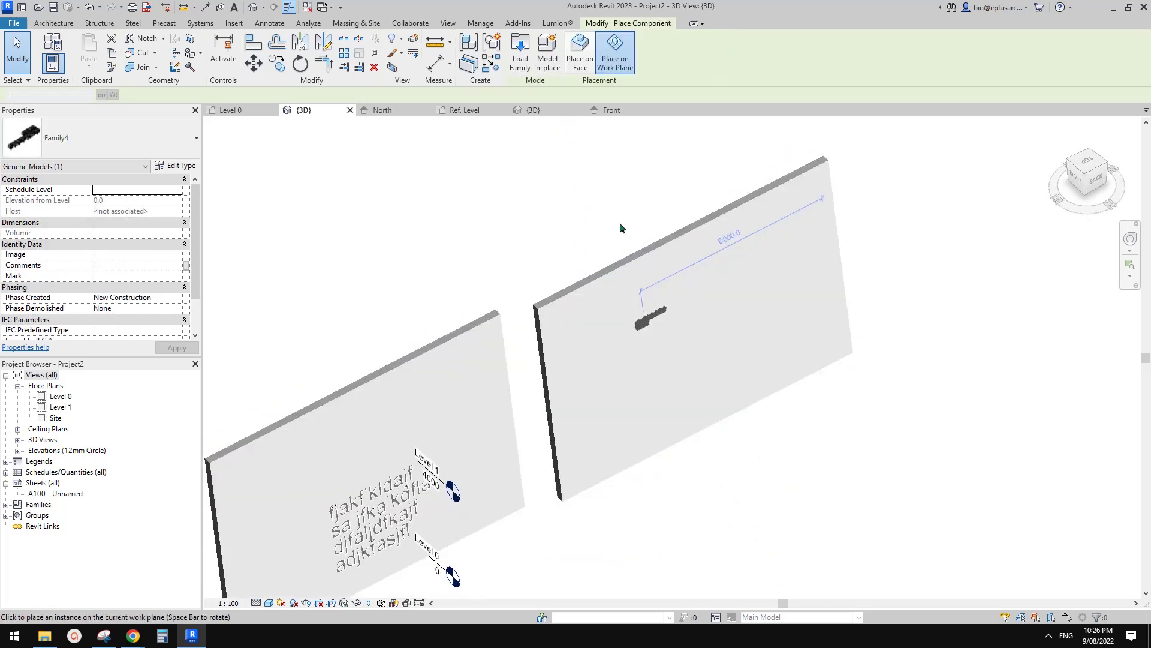
{"action": "left_click", "coordinate": [580, 60]}
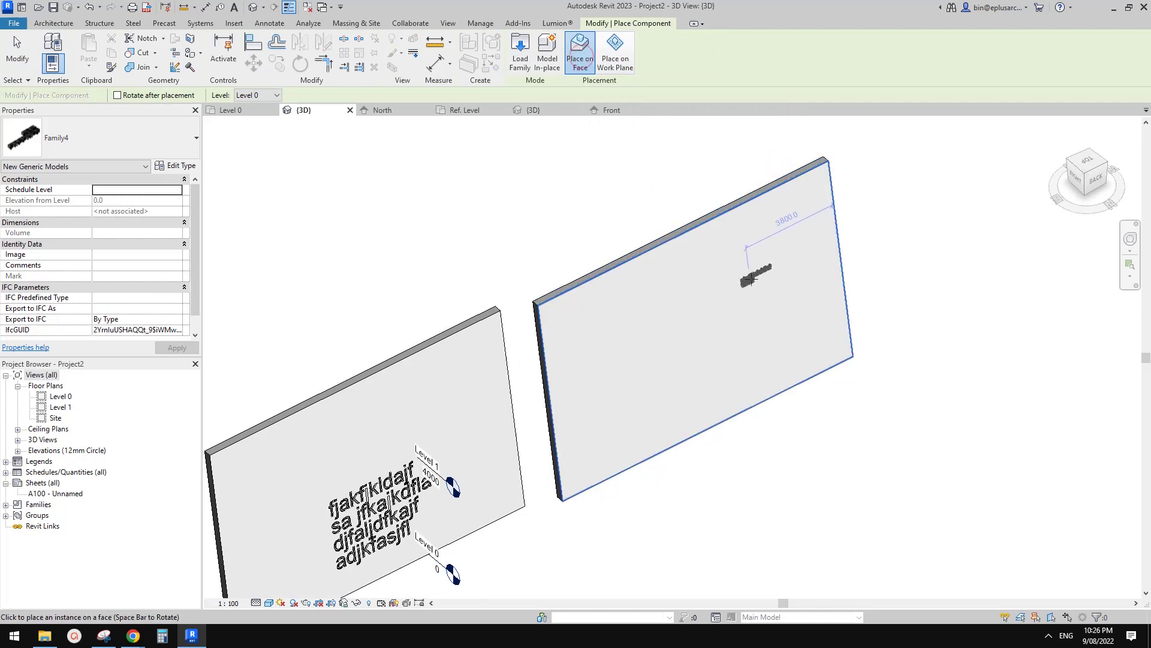
{"action": "middle_click_drag", "start_coordinate": [672, 321], "coordinate": [753, 399], "text": "shift"}
{"action": "scroll", "coordinate": [742, 363], "scroll_direction": "up", "scroll_amount": 2}
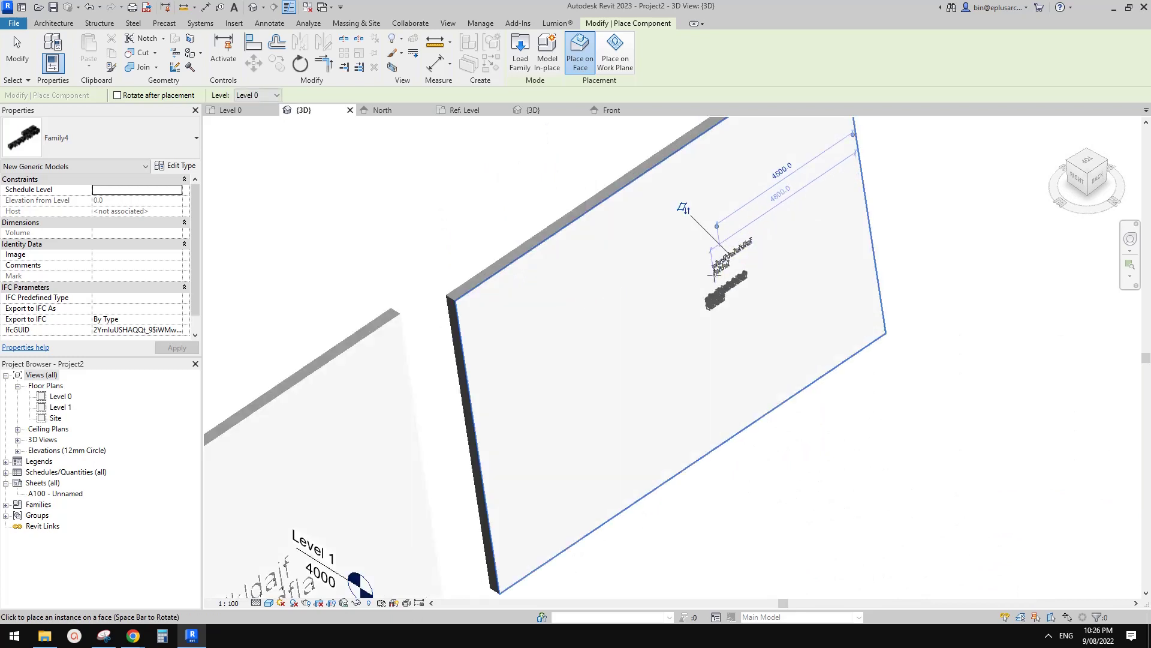
Step: Switch to work-plane placement, pick the slanted wall's narrow end face as the plane, and place a text instance there
{"action": "left_click", "coordinate": [618, 66]}
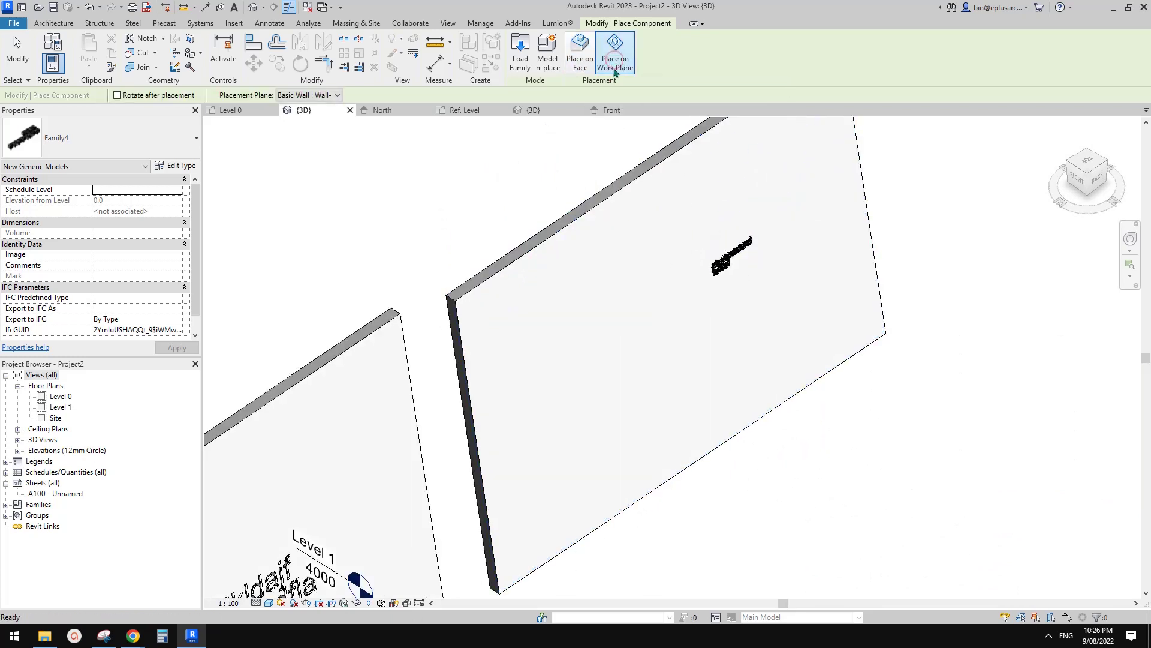
{"action": "left_click", "coordinate": [309, 95]}
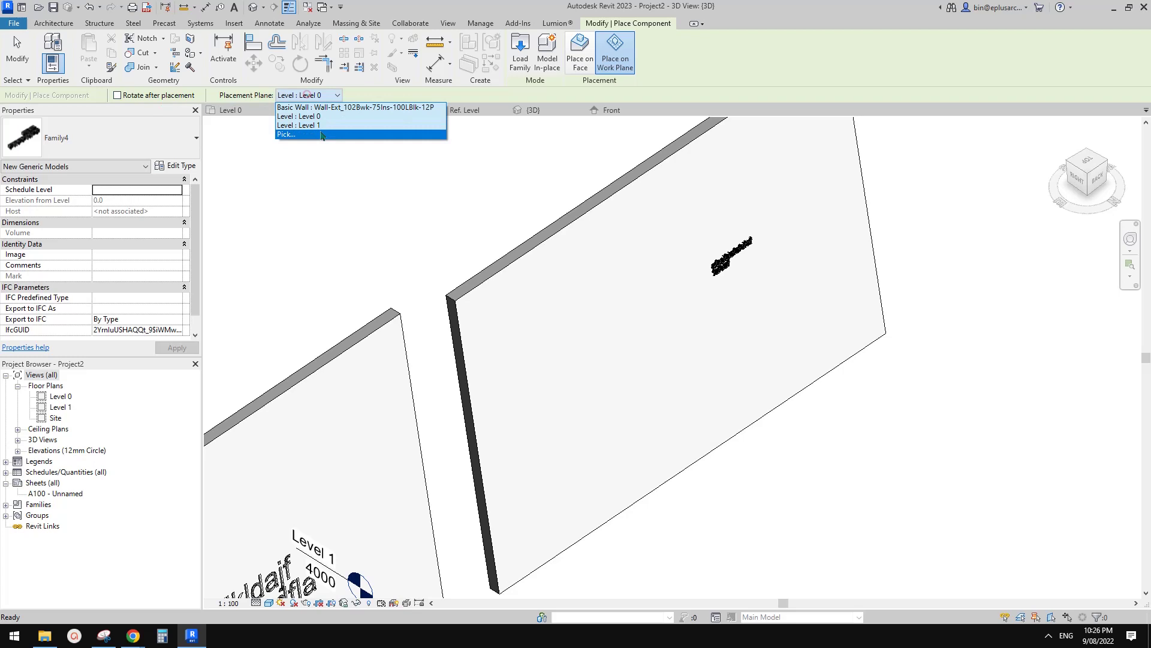
{"action": "left_click", "coordinate": [298, 133]}
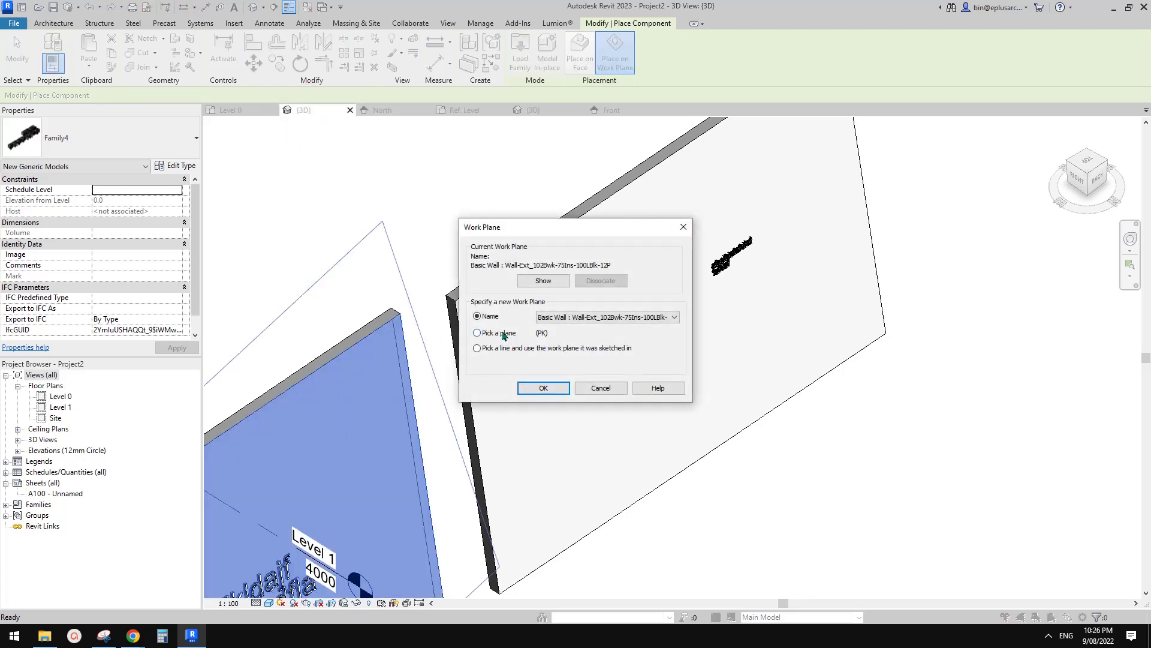
{"action": "left_click", "coordinate": [544, 388]}
{"action": "middle_click_drag", "start_coordinate": [617, 398], "coordinate": [613, 366], "text": "shift"}
{"action": "scroll", "coordinate": [728, 399], "scroll_direction": "up", "scroll_amount": 5}
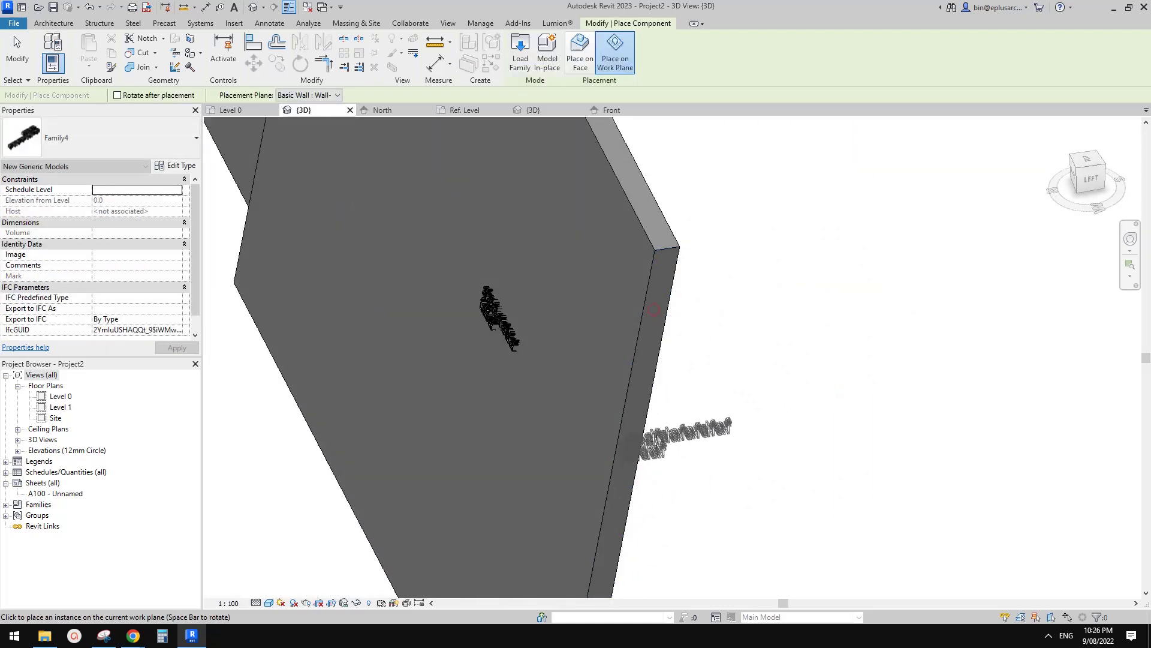
{"action": "left_click", "coordinate": [654, 319]}
{"action": "key", "text": "Escape"}
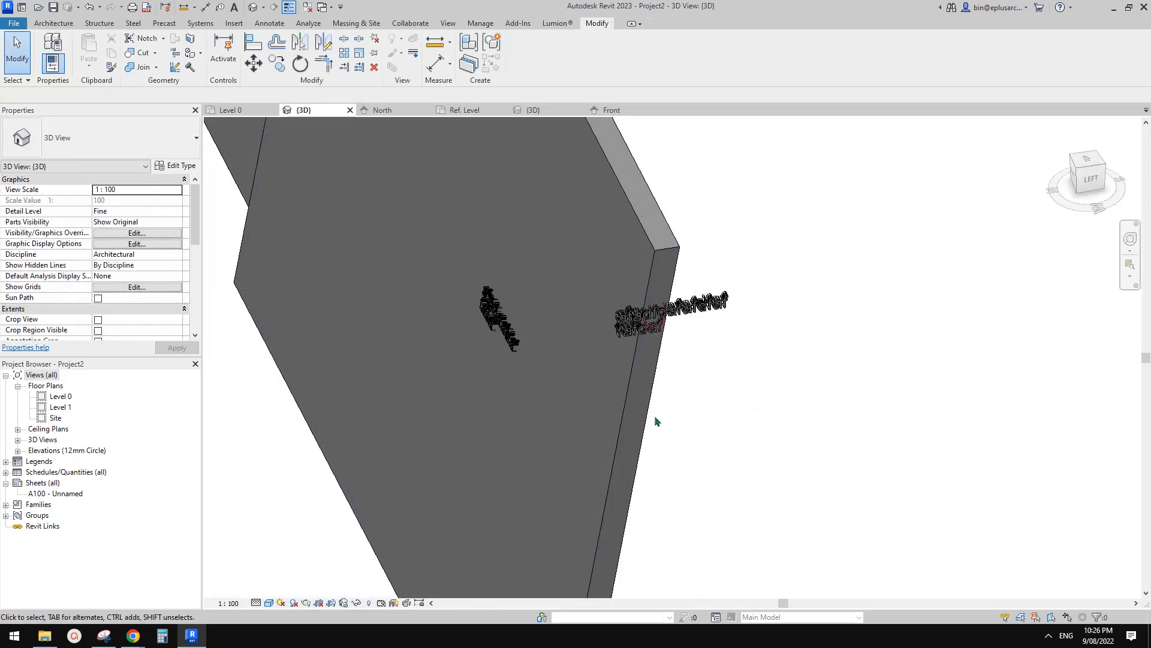
Step: Try to join the end-face text instance with the slanted wall, cancelling the operation
{"action": "middle_click_drag", "start_coordinate": [656, 419], "coordinate": [677, 405], "text": "shift"}
{"action": "middle_click_drag", "start_coordinate": [759, 319], "coordinate": [685, 421]}
{"action": "left_click", "coordinate": [906, 236]}
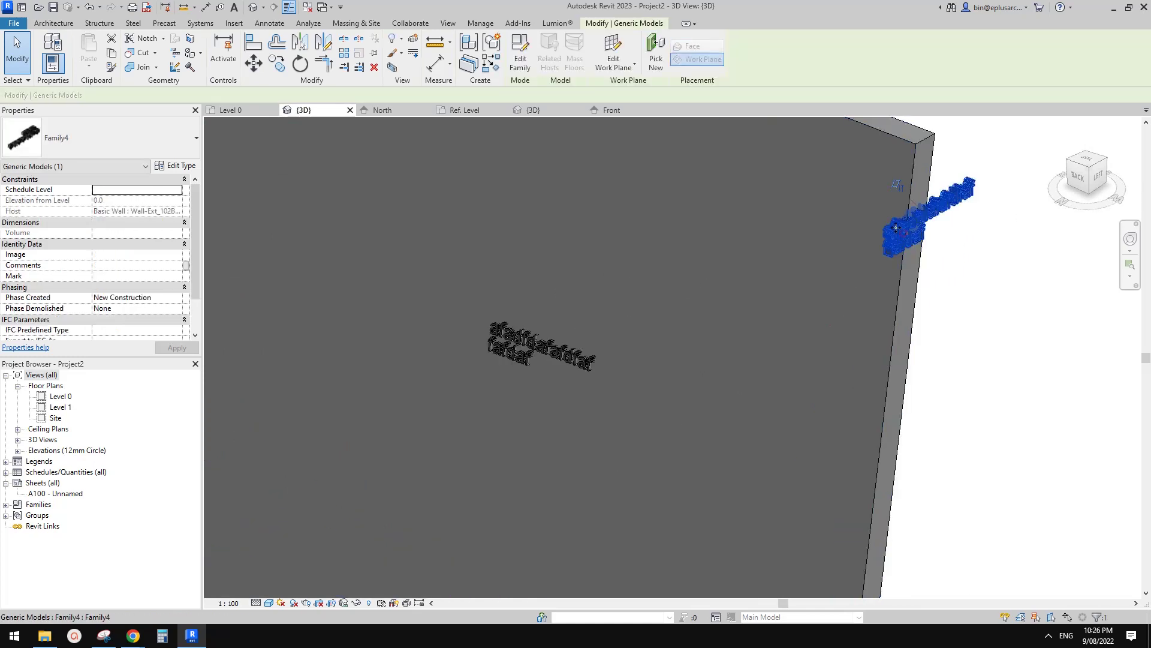
{"action": "middle_click_drag", "start_coordinate": [906, 236], "coordinate": [814, 322], "text": "shift"}
{"action": "scroll", "coordinate": [833, 304], "scroll_direction": "down", "scroll_amount": 1}
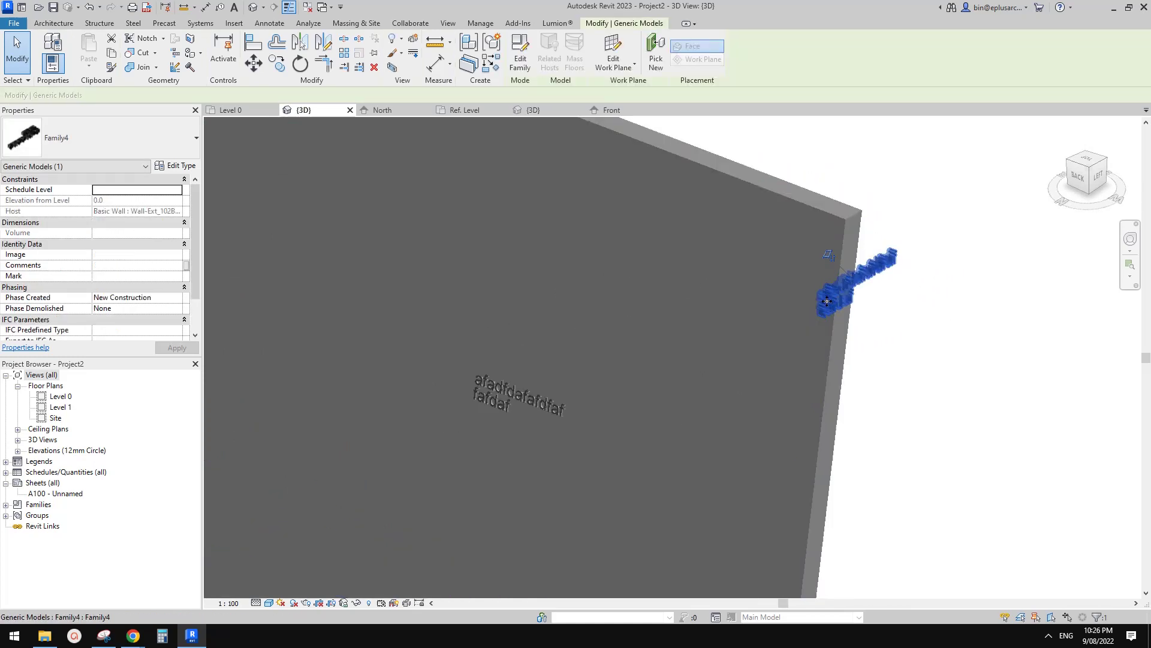
{"action": "left_click", "coordinate": [139, 67]}
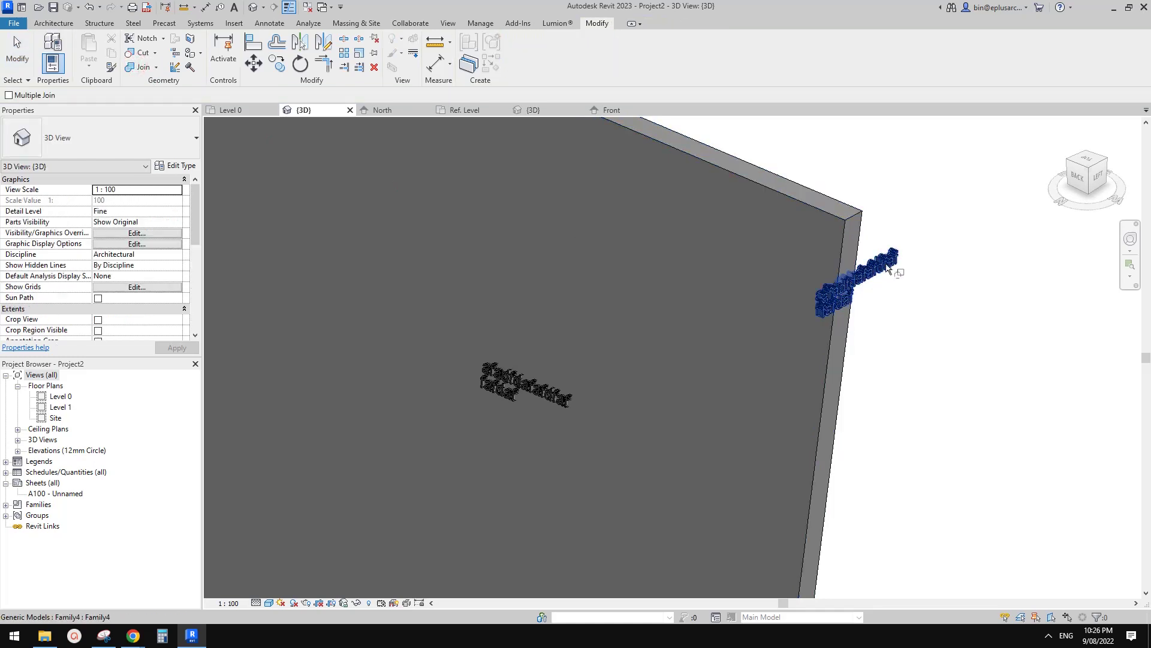
{"action": "scroll", "coordinate": [873, 292], "scroll_direction": "up", "scroll_amount": 2}
{"action": "left_click", "coordinate": [860, 290]}
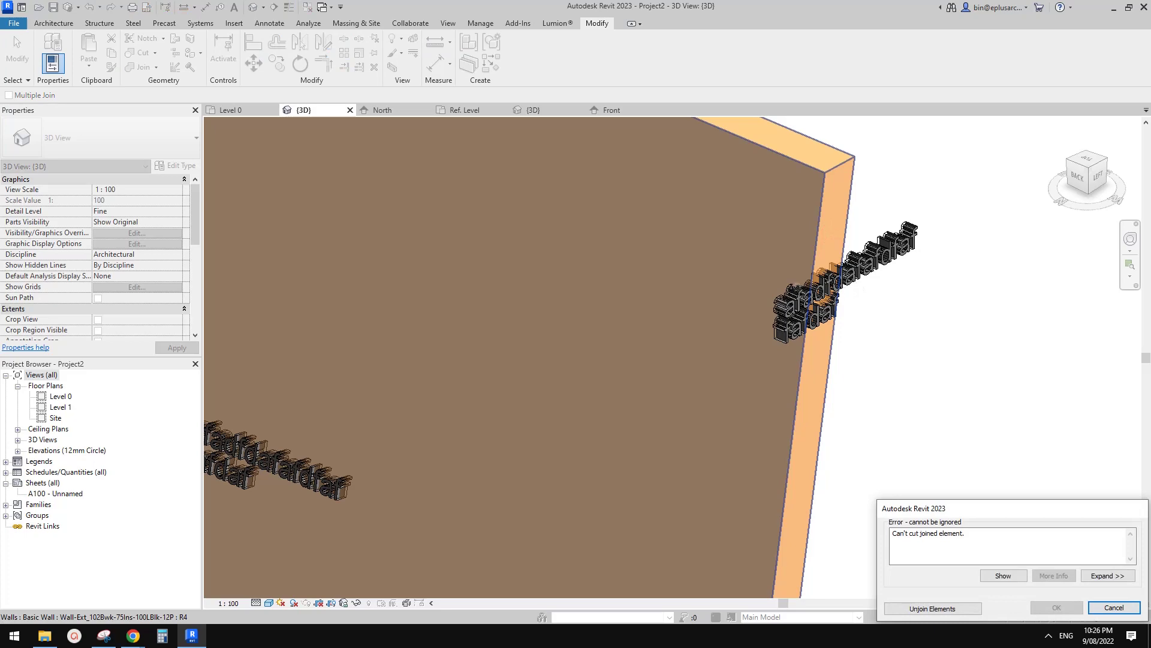
{"action": "left_click", "coordinate": [1101, 610]}
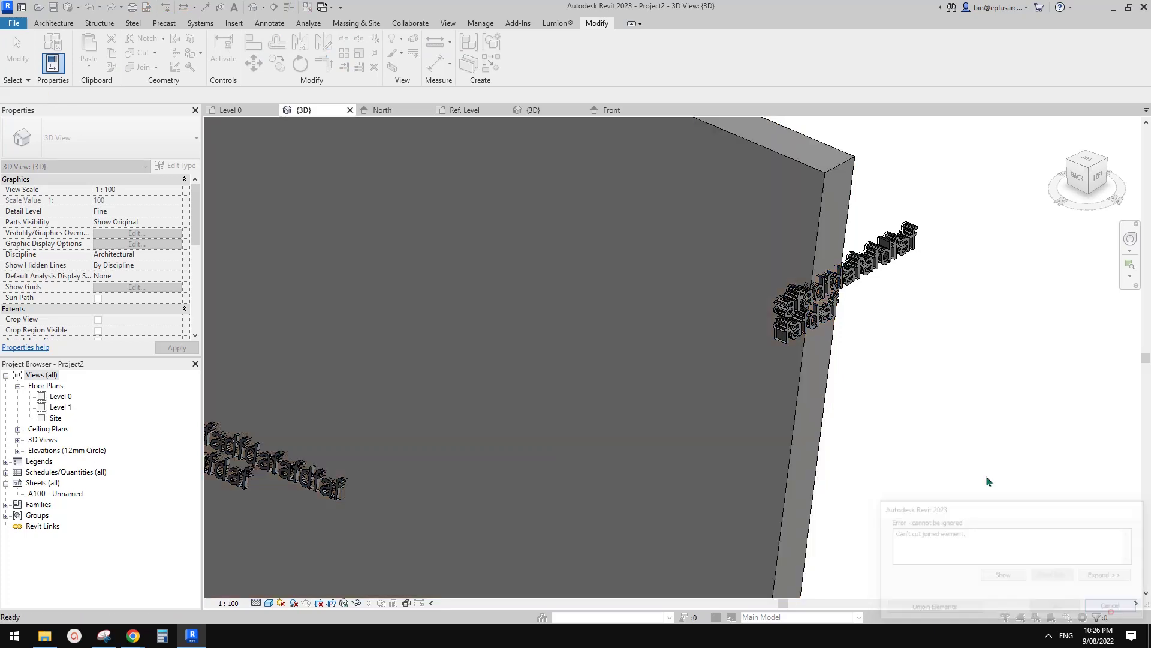
Step: Inspect how the end-face text intersects the wall, leave the Join command, and select that text instance
{"action": "middle_click_drag", "start_coordinate": [778, 324], "coordinate": [804, 294], "text": "shift"}
{"action": "scroll", "coordinate": [805, 294], "scroll_direction": "up", "scroll_amount": 4}
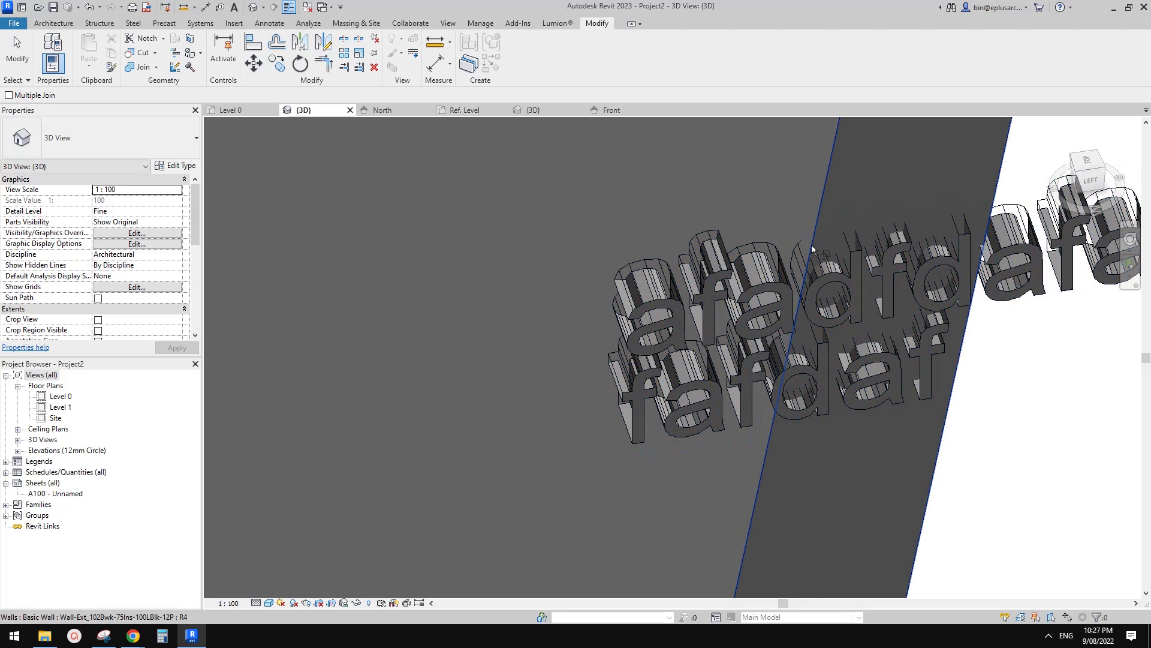
{"action": "middle_click_drag", "start_coordinate": [831, 237], "coordinate": [782, 256]}
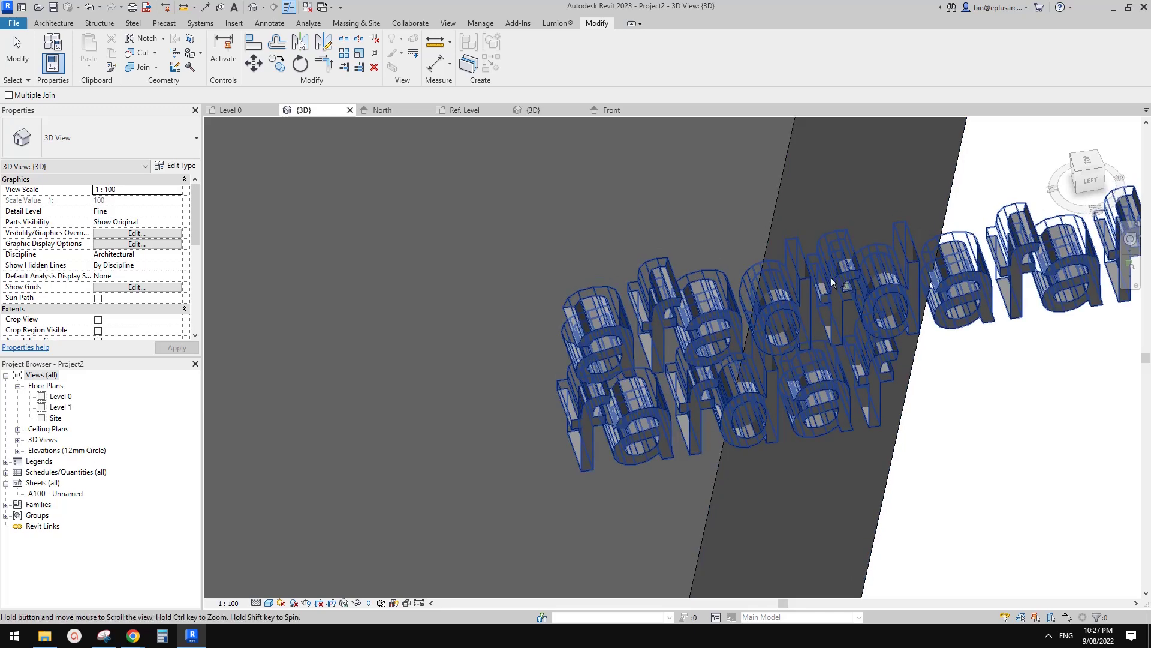
{"action": "middle_click_drag", "start_coordinate": [833, 282], "coordinate": [786, 279], "text": "shift"}
{"action": "key", "text": "Escape"}
{"action": "left_click", "coordinate": [783, 279]}
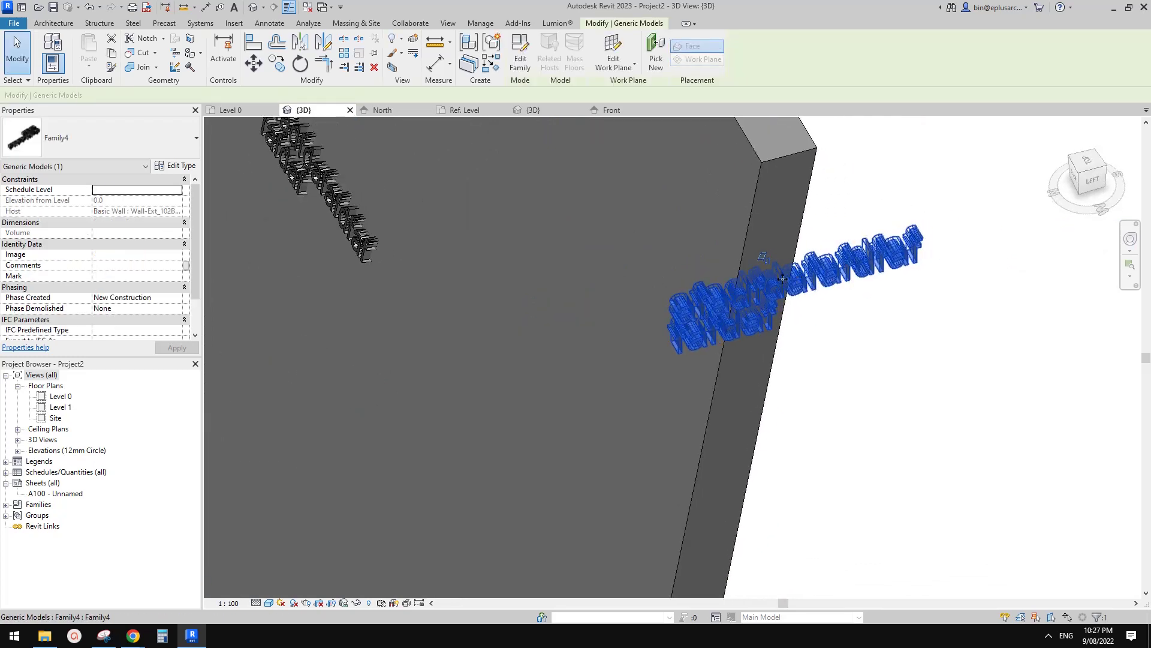
Step: Nudge the end-face text instance along the slanted wall's narrow face and try to join it with the wall
{"action": "left_click_drag", "start_coordinate": [783, 279], "coordinate": [779, 279]}
{"action": "middle_click_drag", "start_coordinate": [765, 262], "coordinate": [737, 271]}
{"action": "left_click", "coordinate": [142, 53]}
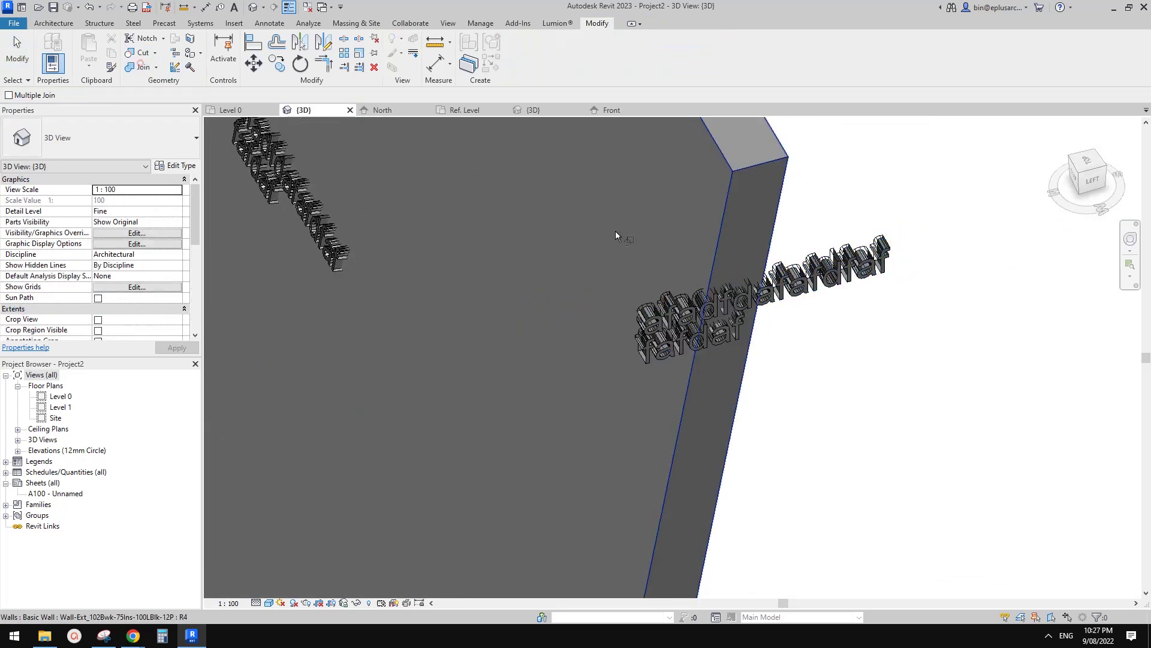
{"action": "left_click", "coordinate": [774, 279]}
{"action": "left_click", "coordinate": [754, 217]}
{"action": "key", "text": "Escape"}
{"action": "key", "text": "Escape"}
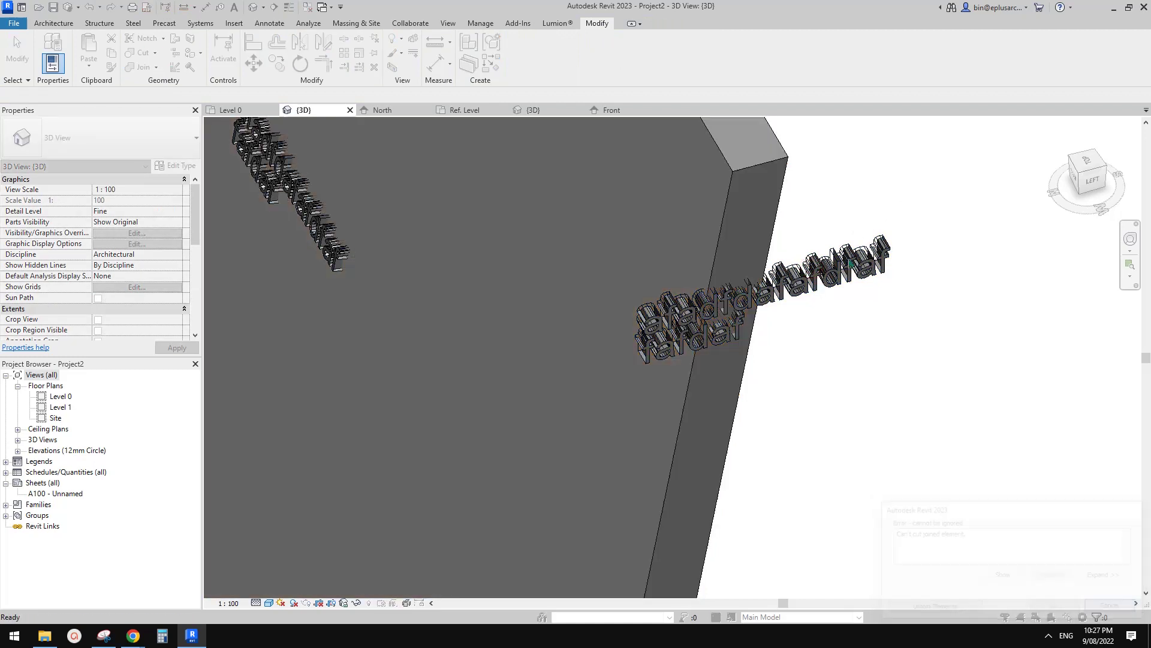
Step: Shift the end-face text slightly between attempts and retry joining it with the slanted wall twice
{"action": "left_click_drag", "start_coordinate": [822, 281], "coordinate": [817, 283]}
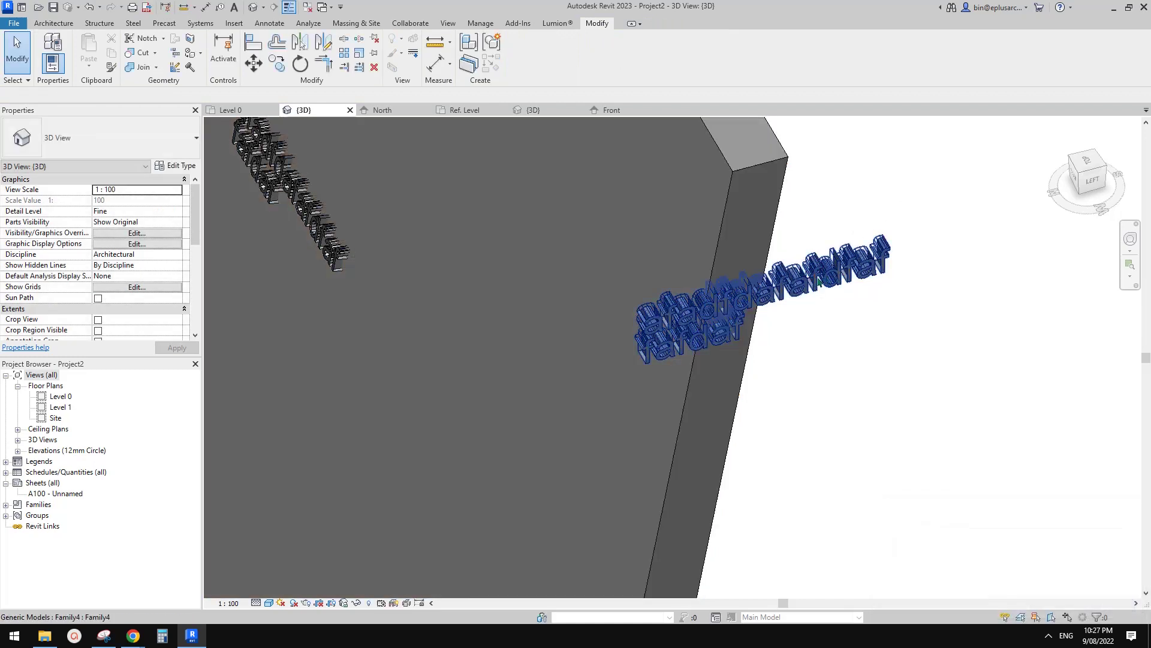
{"action": "left_click", "coordinate": [141, 53]}
{"action": "left_click", "coordinate": [771, 281]}
{"action": "left_click", "coordinate": [748, 227]}
{"action": "key", "text": "Escape"}
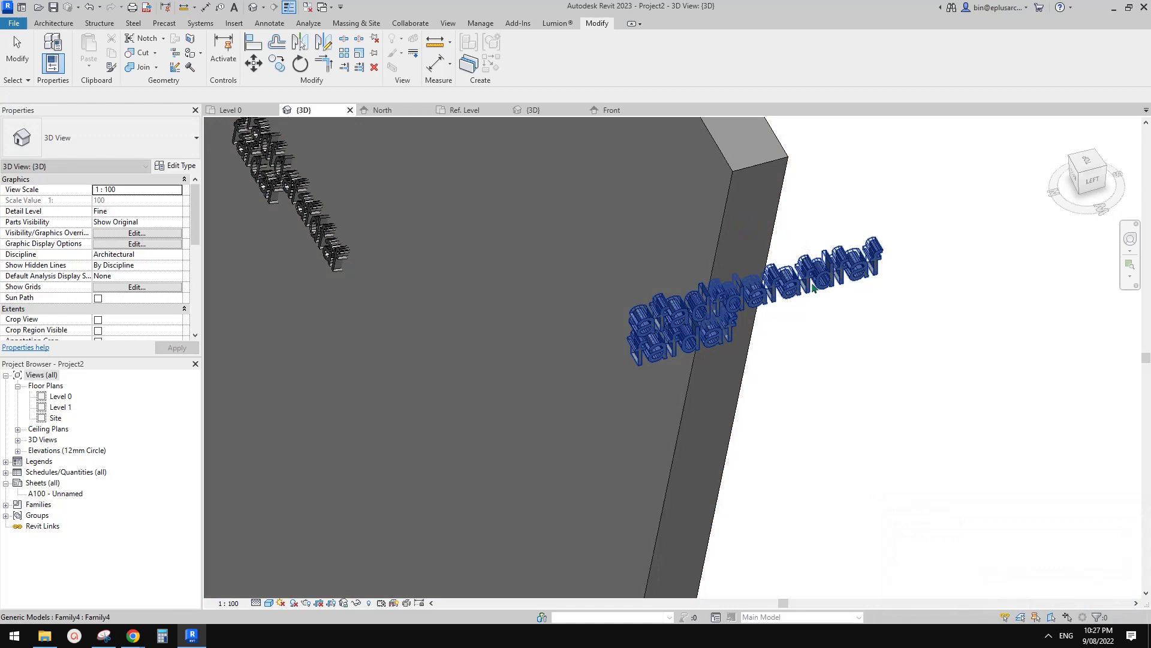
{"action": "left_click", "coordinate": [143, 68]}
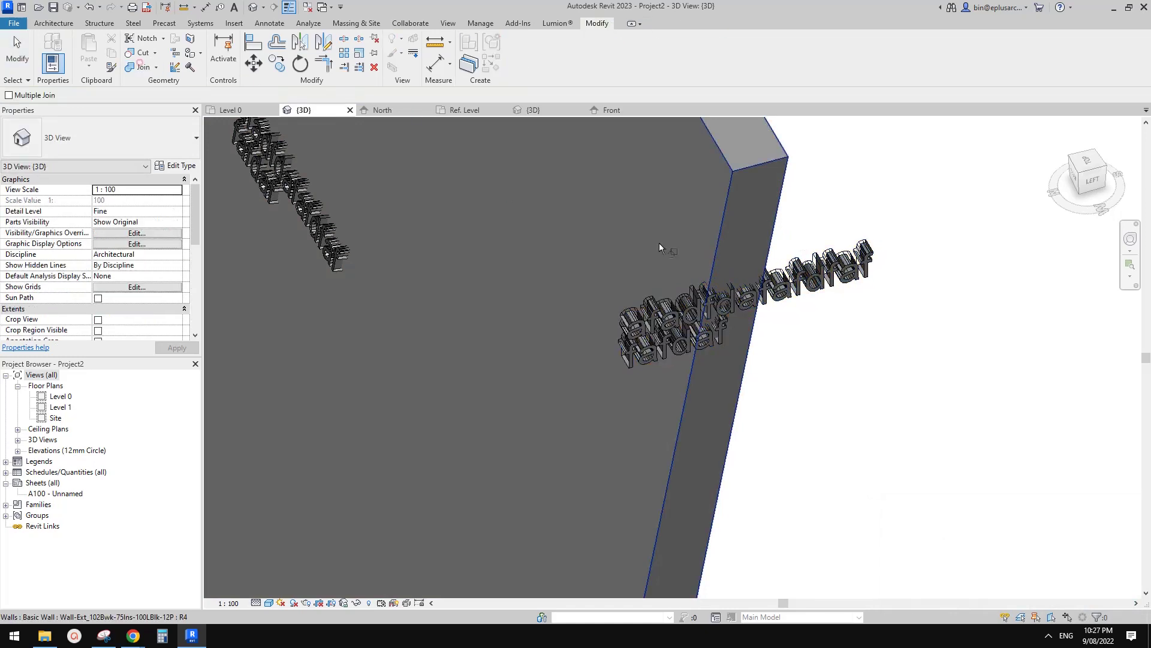
{"action": "left_click", "coordinate": [780, 288]}
{"action": "left_click", "coordinate": [744, 227]}
{"action": "key", "text": "Escape"}
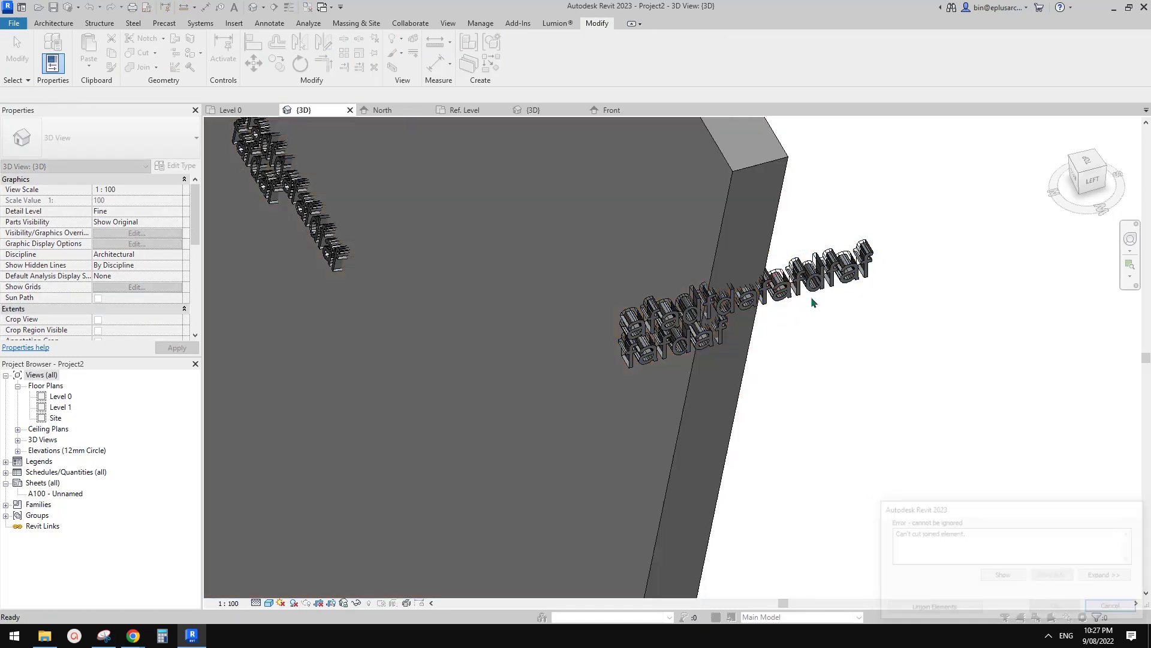
Step: Rehost the end-face text instance onto the slanted wall's large back face near the upper corner, using Pick New with Face placement
{"action": "mouse_move", "coordinate": [751, 314]}
{"action": "left_mouse_down"}
{"action": "mouse_move", "coordinate": [763, 302]}
{"action": "mouse_move", "coordinate": [752, 304]}
{"action": "left_mouse_up"}
{"action": "middle_click_drag", "start_coordinate": [752, 305], "coordinate": [802, 315], "text": "shift"}
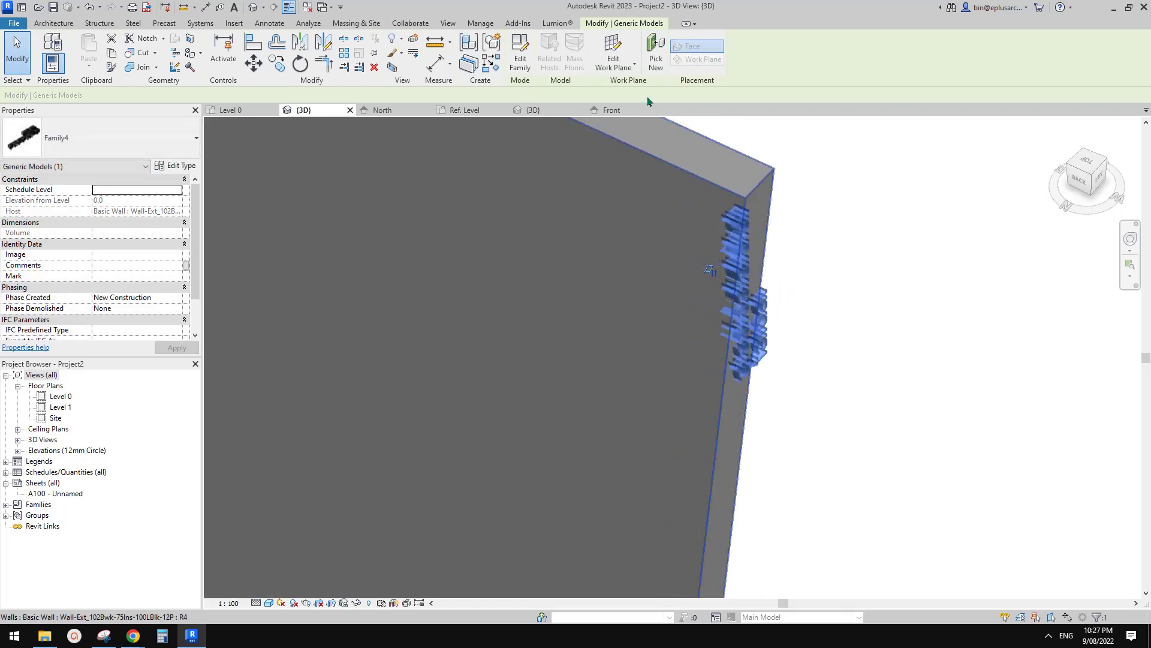
{"action": "left_click", "coordinate": [655, 59]}
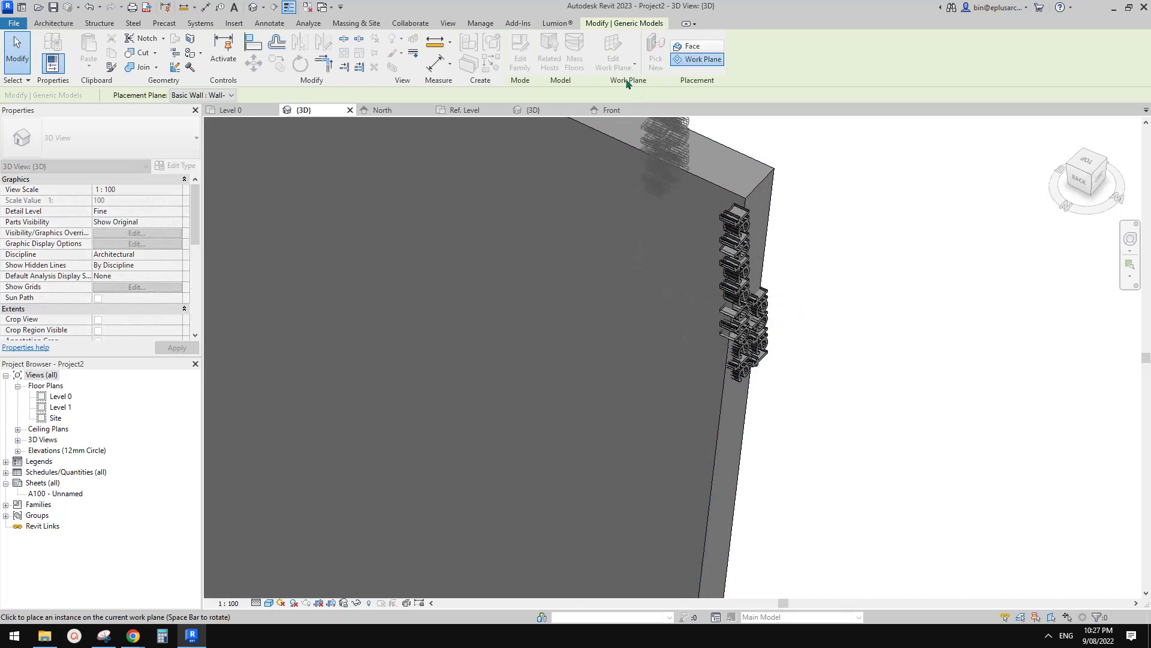
{"action": "left_click", "coordinate": [703, 51]}
{"action": "left_click", "coordinate": [672, 329]}
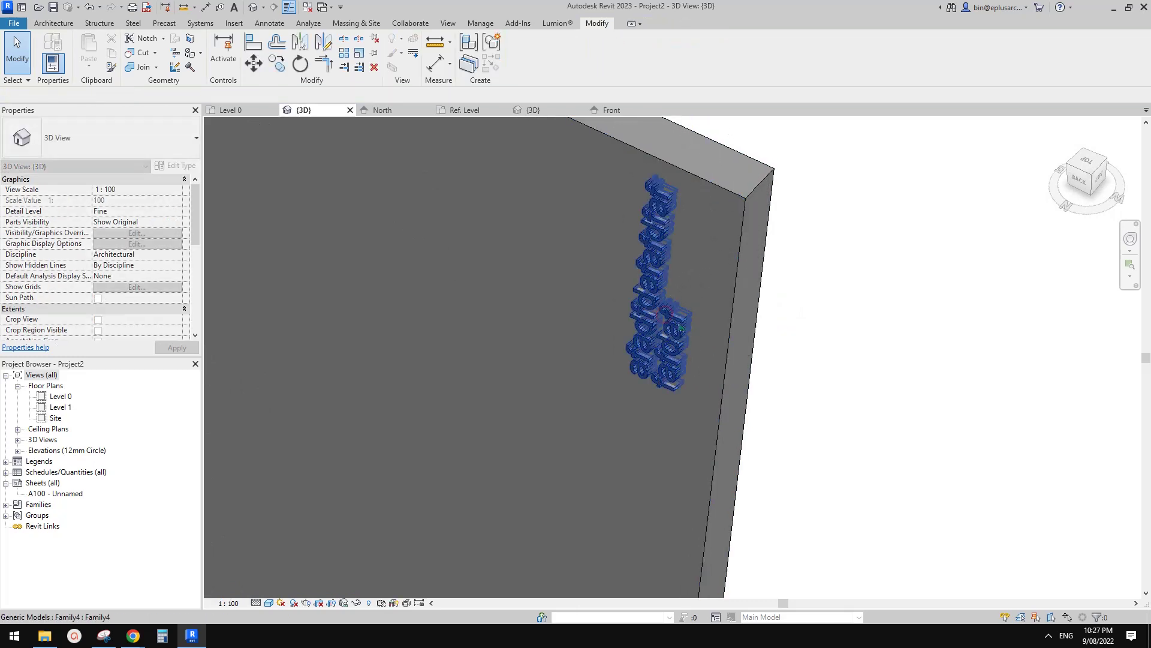
{"action": "key", "text": "Escape"}
{"action": "key", "text": "Escape"}
Step: Join the rehosted text instance with the slanted wall and select the text for checking
{"action": "left_click", "coordinate": [142, 67]}
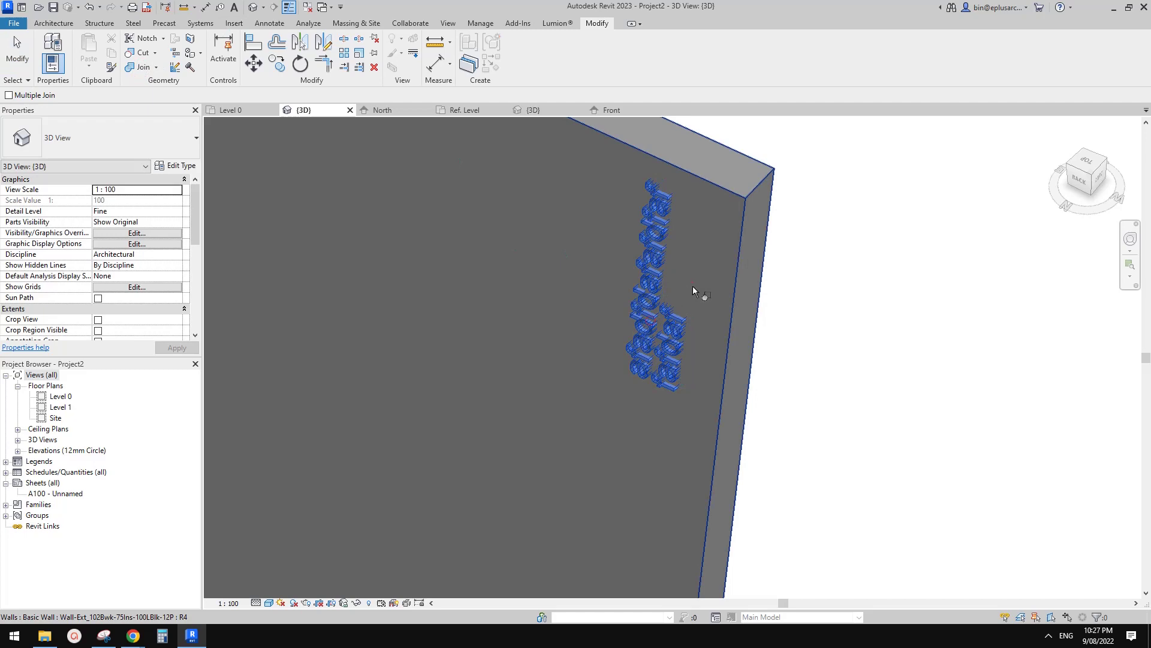
{"action": "key", "text": "Escape"}
{"action": "scroll", "coordinate": [676, 325], "scroll_direction": "up", "scroll_amount": 2}
{"action": "middle_click_drag", "start_coordinate": [676, 325], "coordinate": [722, 260]}
{"action": "left_click", "coordinate": [779, 333]}
{"action": "scroll", "coordinate": [780, 333], "scroll_direction": "up", "scroll_amount": 1}
{"action": "scroll", "coordinate": [722, 260], "scroll_direction": "down", "scroll_amount": 1}
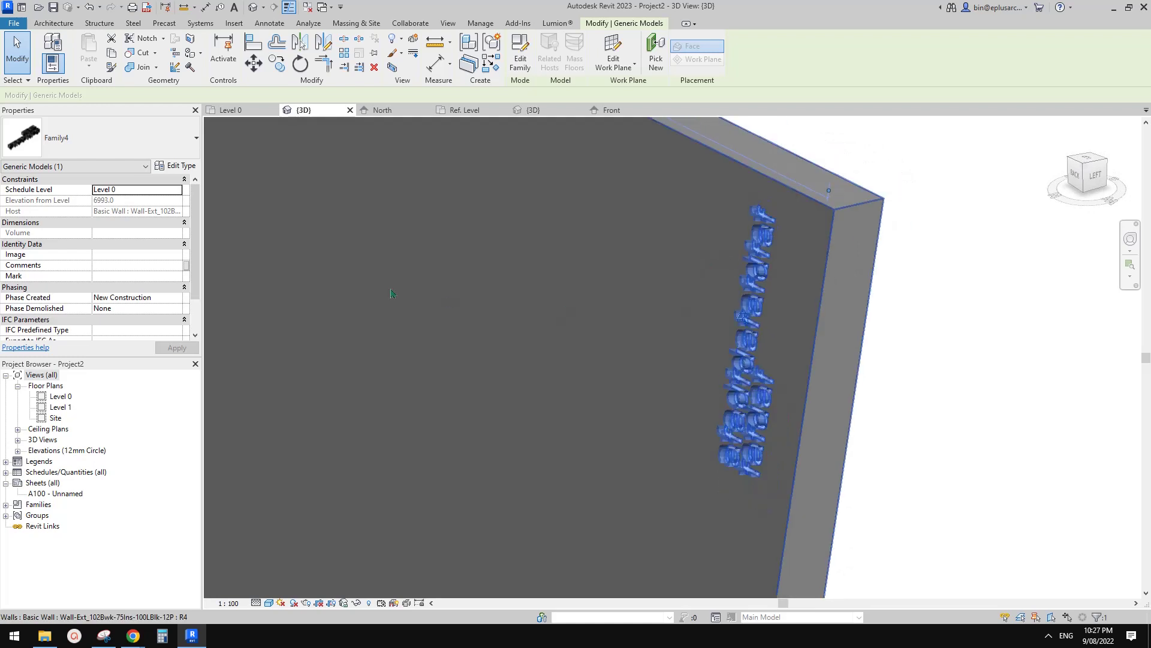
Step: Inspect the joined text near the wall's corner up close and undo the last change
{"action": "scroll", "coordinate": [128, 286], "scroll_direction": "down", "scroll_amount": 2}
{"action": "middle_click_drag", "start_coordinate": [699, 407], "coordinate": [841, 397]}
{"action": "left_click", "coordinate": [864, 405]}
{"action": "scroll", "coordinate": [765, 392], "scroll_direction": "up", "scroll_amount": 3}
{"action": "mouse_move", "coordinate": [783, 357]}
{"action": "middle_mouse_down", "text": "shift"}
{"action": "mouse_move", "coordinate": [938, 360]}
{"action": "mouse_move", "coordinate": [786, 366]}
{"action": "middle_mouse_up", "text": "shift"}
{"action": "key", "text": "ctrl+z"}
{"action": "scroll", "coordinate": [807, 364], "scroll_direction": "down", "scroll_amount": 3}
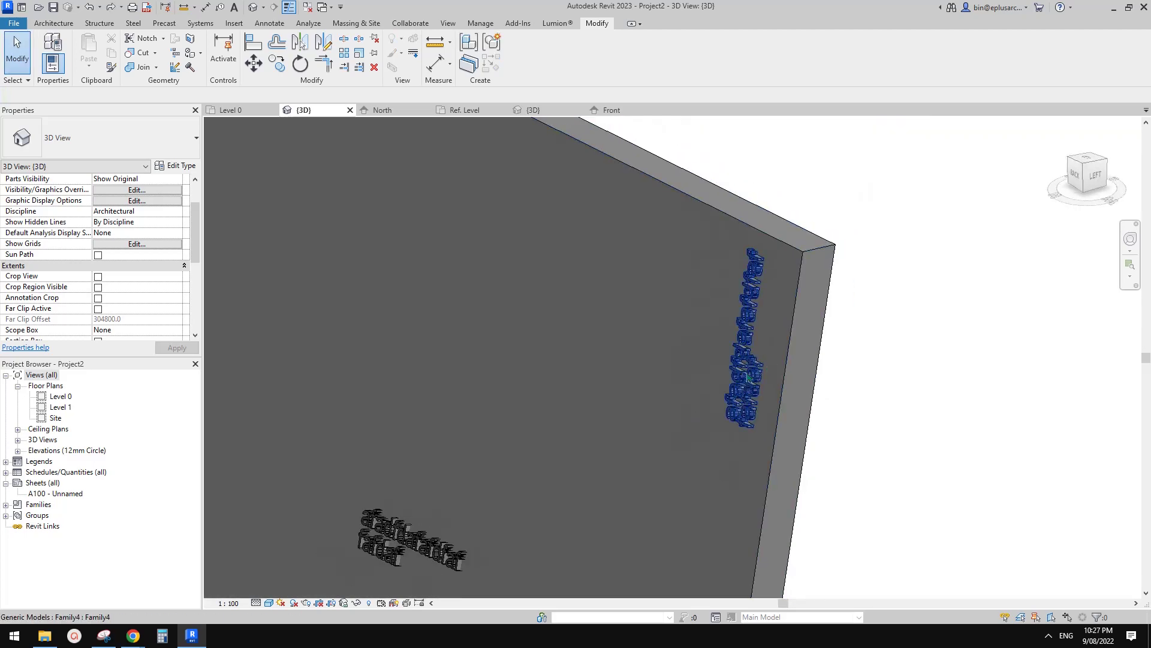
Step: Open the corner text instance's family for editing and check its Family Types parameters
{"action": "left_click", "coordinate": [749, 378]}
{"action": "left_click", "coordinate": [520, 60]}
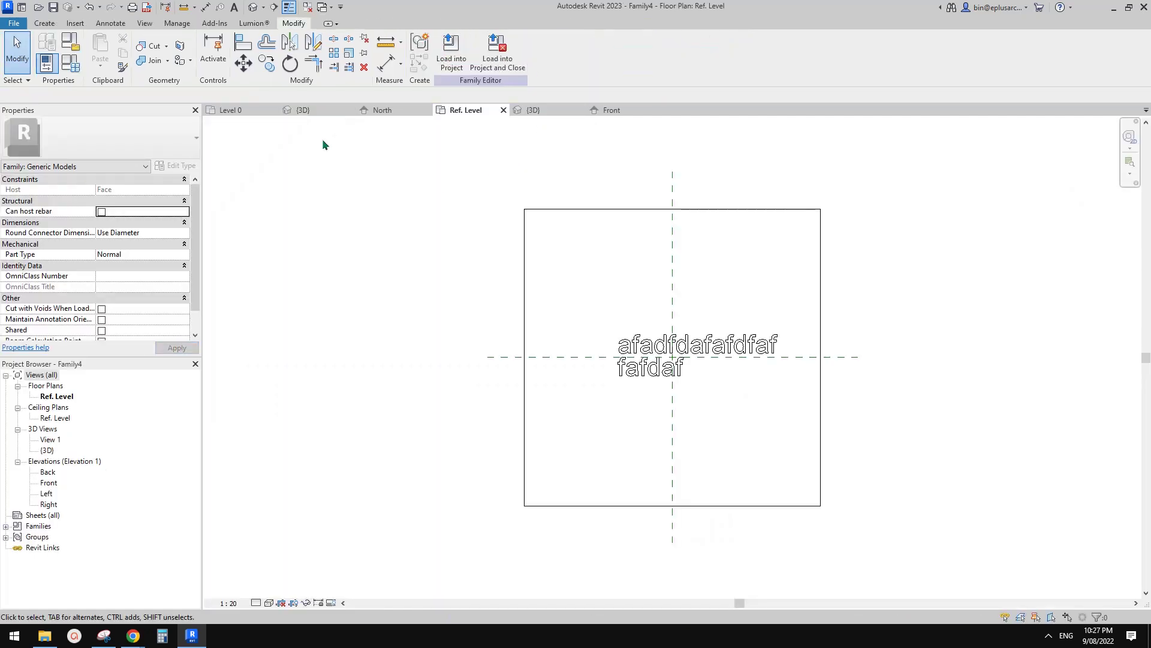
{"action": "left_click", "coordinate": [78, 63]}
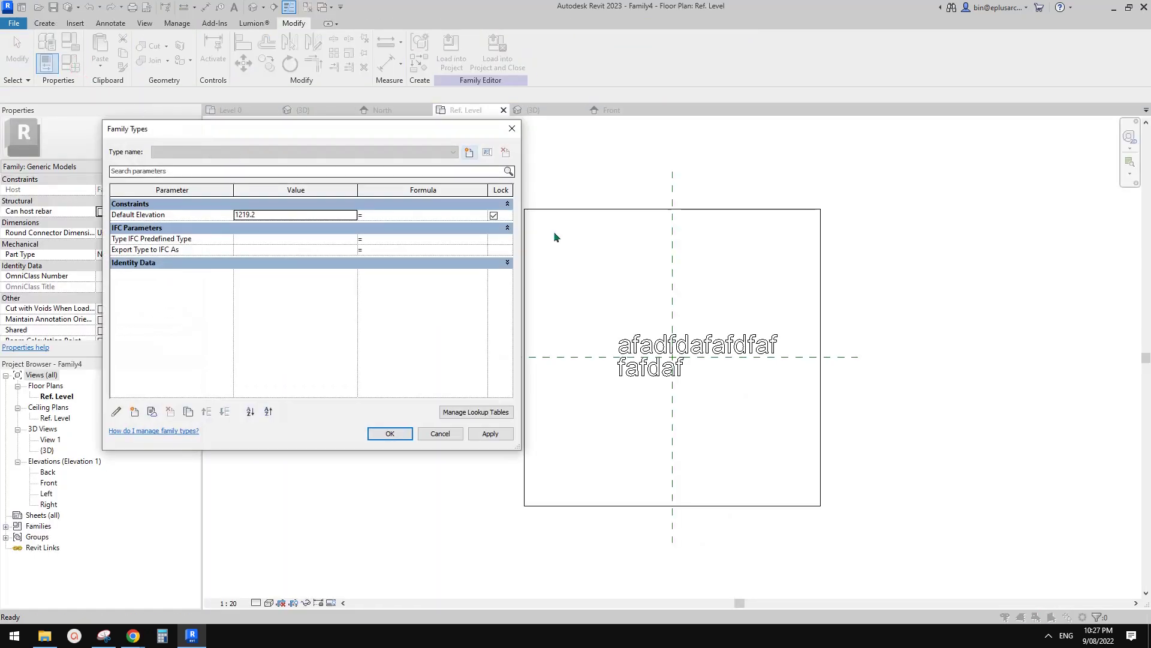
{"action": "key", "text": "Escape"}
Step: Limit the model text's visibility to Fine detail with Plan/RCP, Front/Back and Left/Right off, and reload the family, overwriting the existing version
{"action": "left_click", "coordinate": [649, 343]}
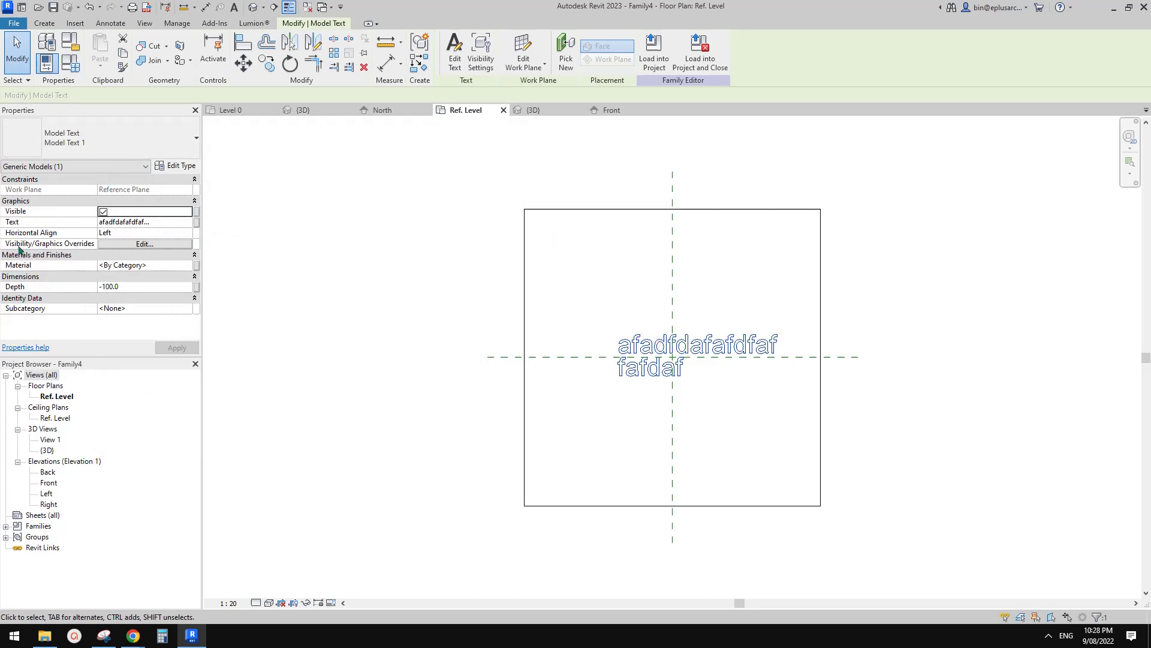
{"action": "left_click", "coordinate": [128, 245]}
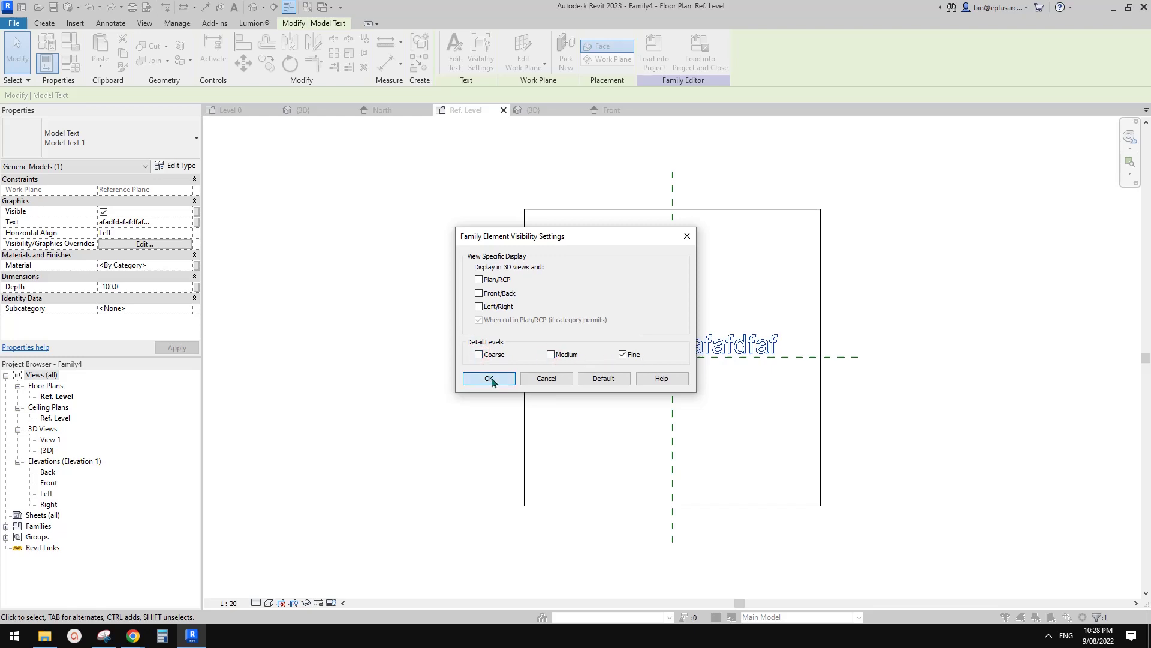
{"action": "left_click", "coordinate": [489, 379]}
{"action": "left_click", "coordinate": [654, 55]}
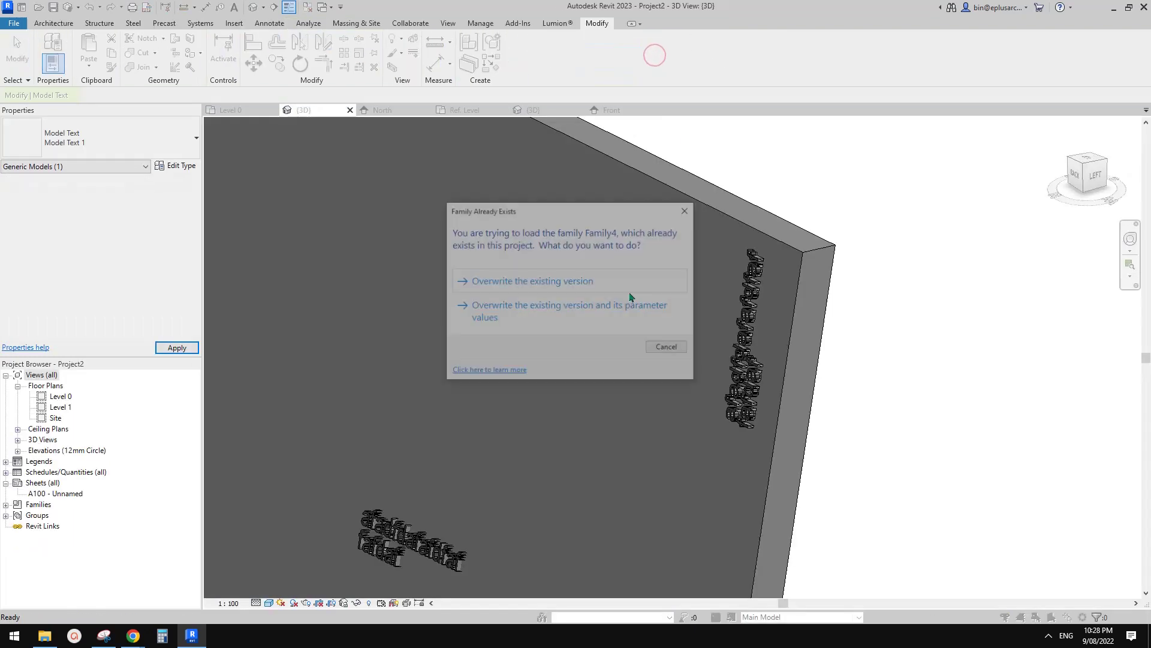
{"action": "left_click", "coordinate": [573, 283]}
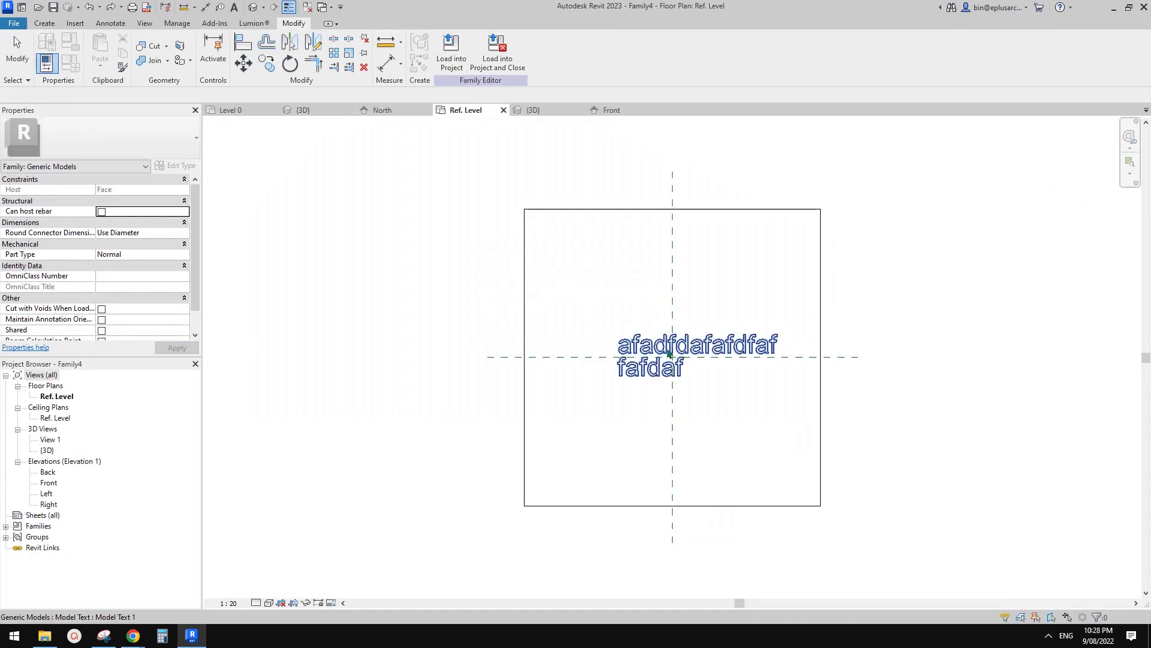
Step: Enable Medium detail visibility for the family's model text and try to reload the family, overwriting the existing version
{"action": "left_click", "coordinate": [611, 345]}
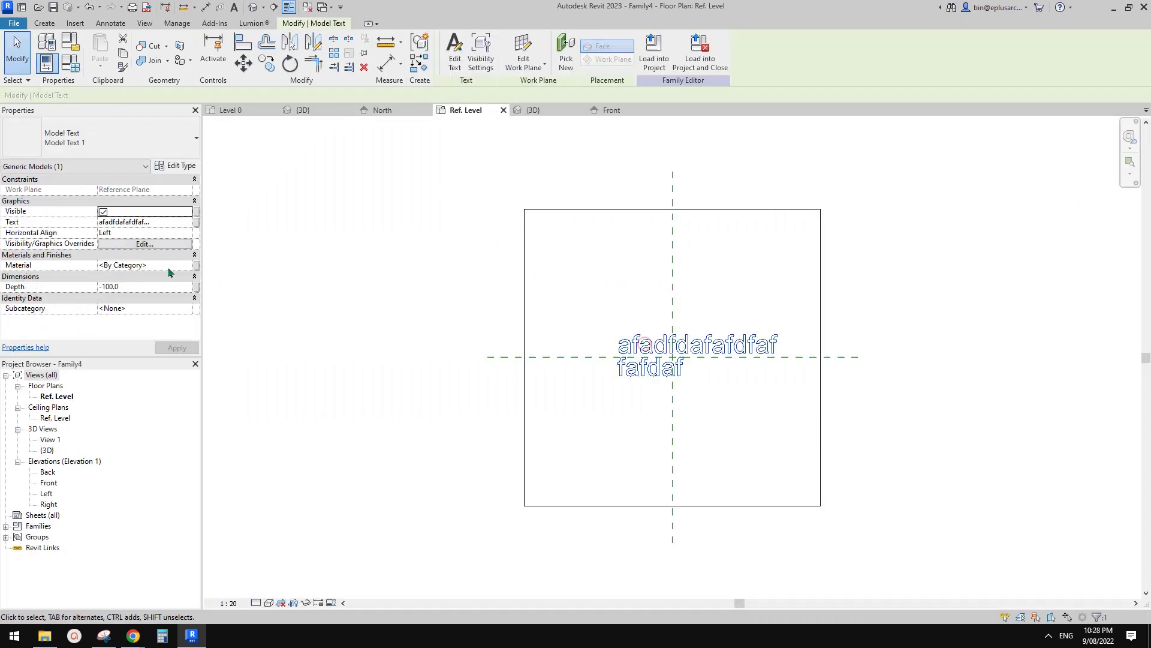
{"action": "left_click", "coordinate": [150, 243]}
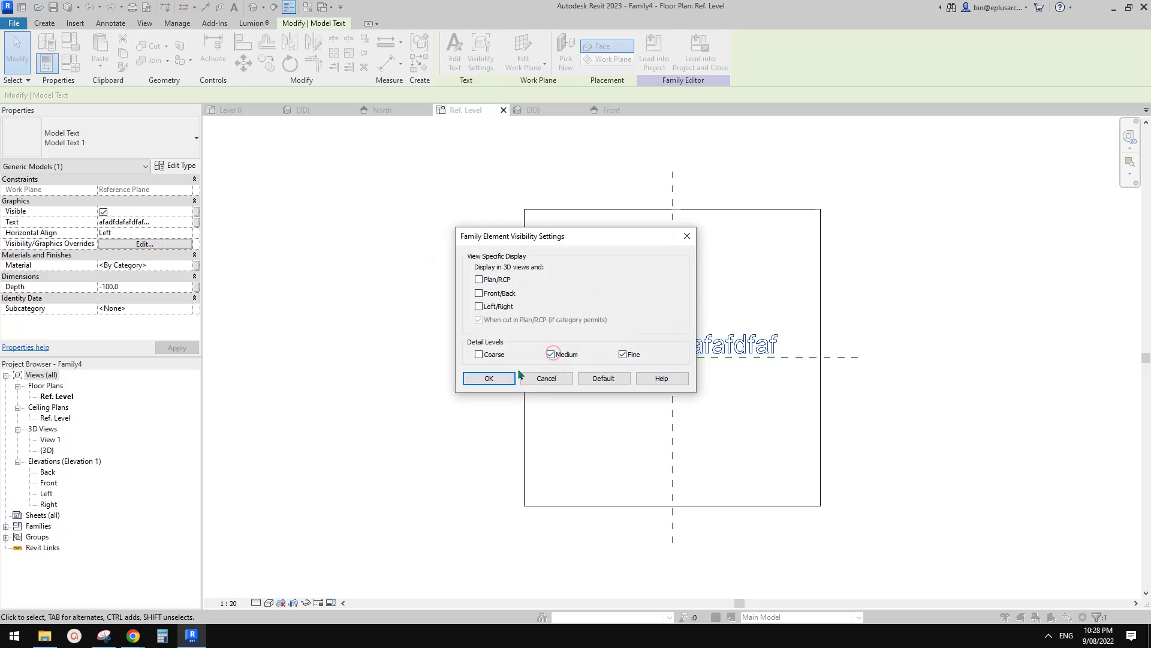
{"action": "left_click", "coordinate": [497, 381]}
{"action": "left_click", "coordinate": [648, 51]}
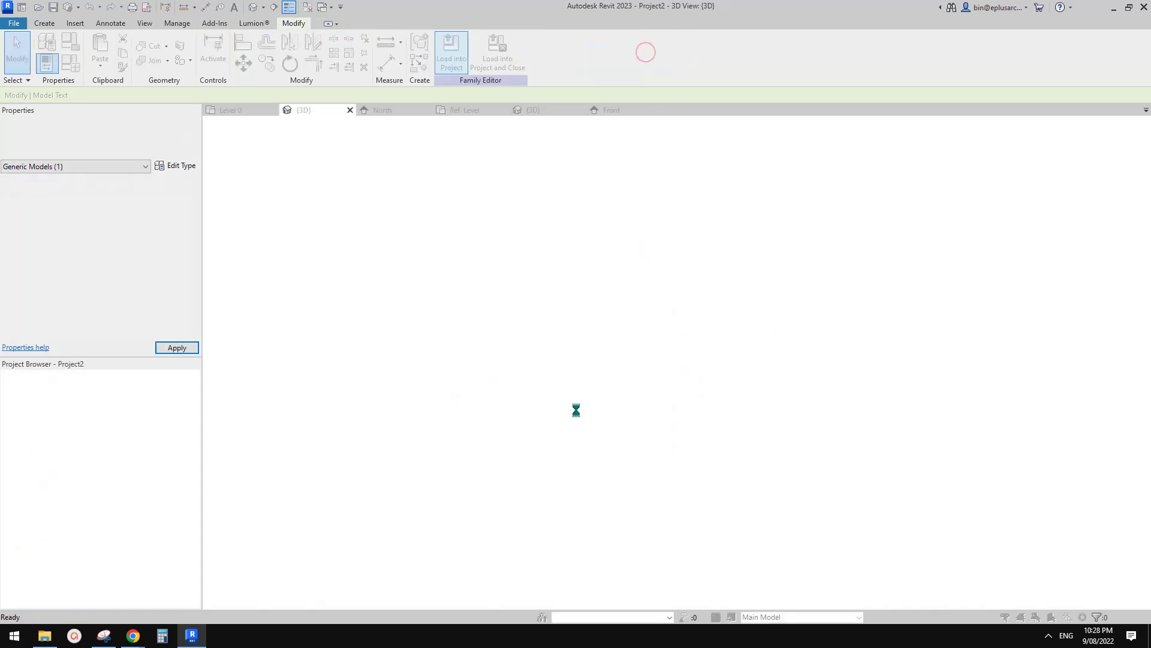
{"action": "left_click", "coordinate": [523, 284]}
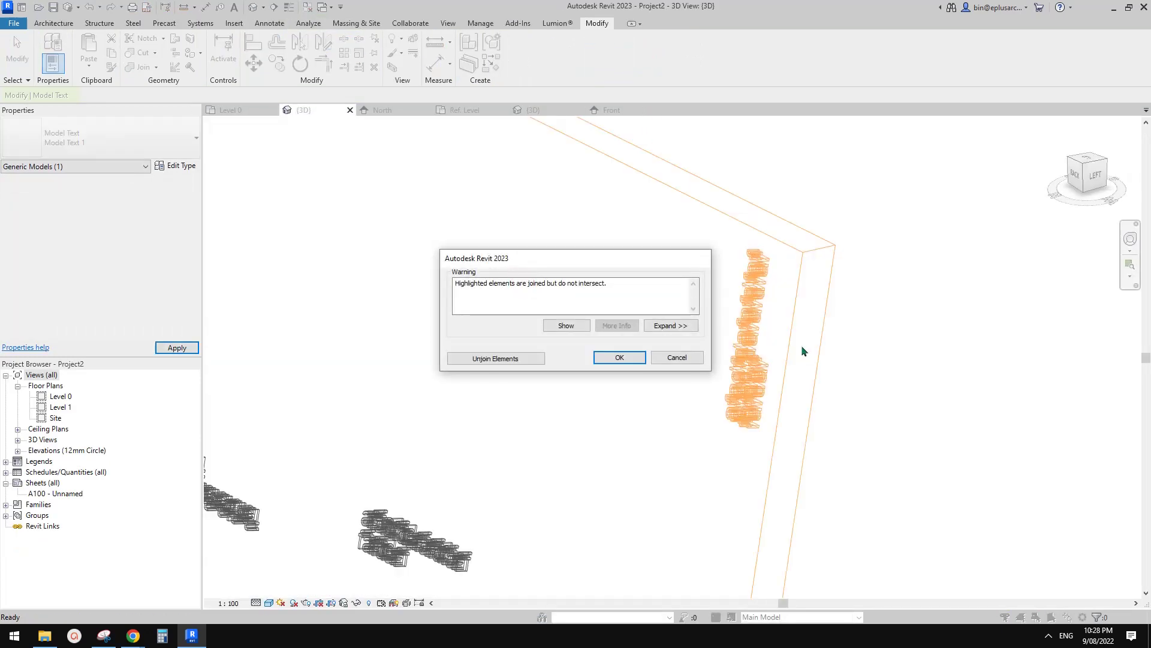
{"action": "left_click", "coordinate": [674, 356]}
Step: Recheck and accept the model text's visibility settings, and reload the family into the project, overwriting the existing version
{"action": "left_click", "coordinate": [651, 330]}
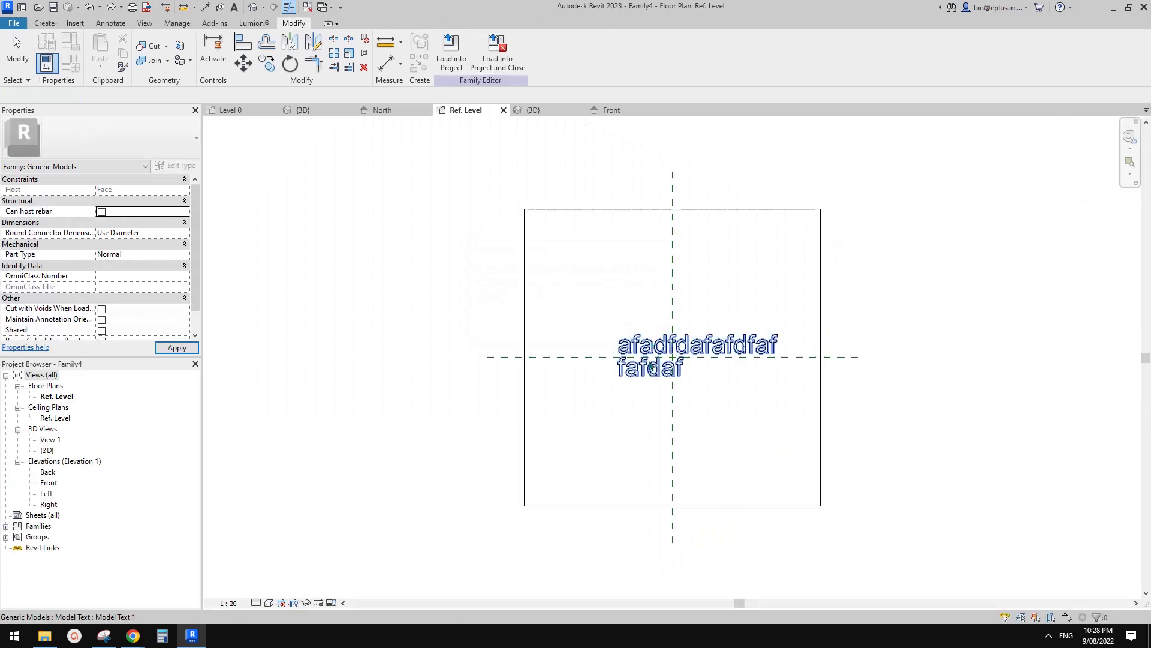
{"action": "left_click", "coordinate": [640, 354]}
{"action": "left_click", "coordinate": [144, 244]}
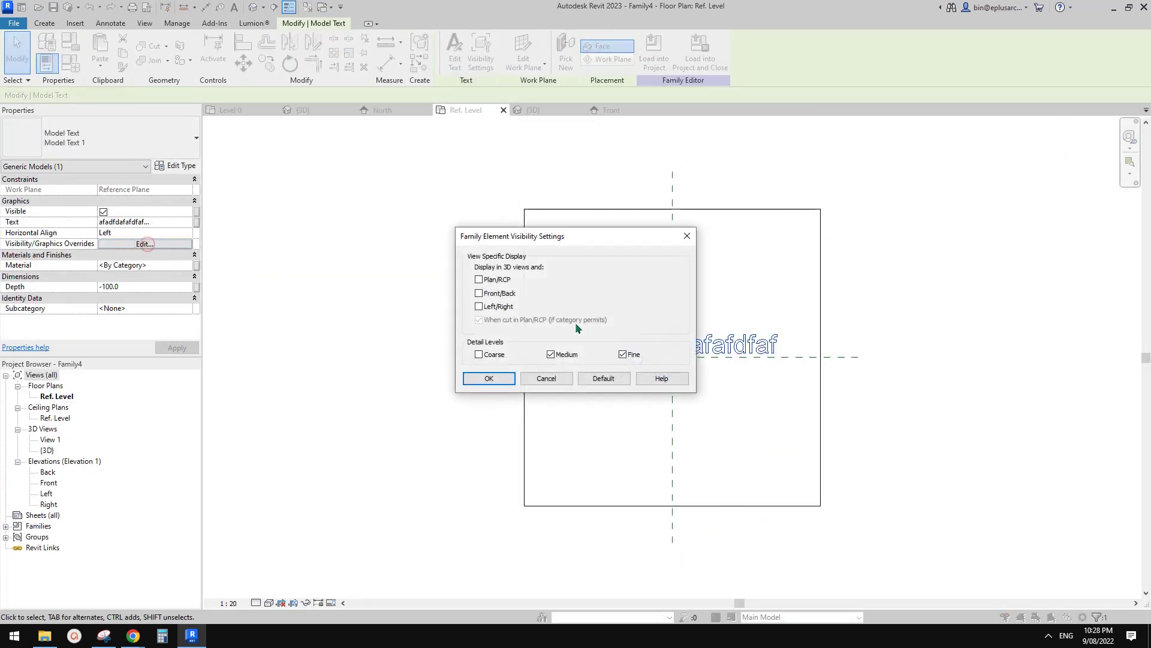
{"action": "left_click", "coordinate": [486, 377]}
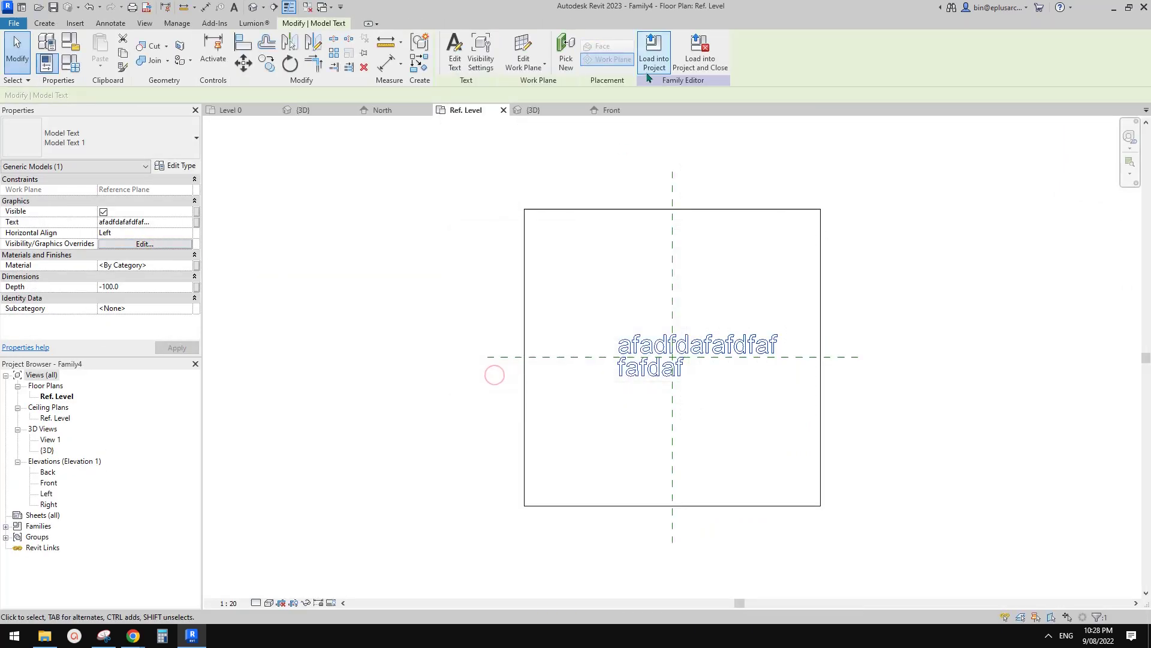
{"action": "left_click", "coordinate": [654, 48]}
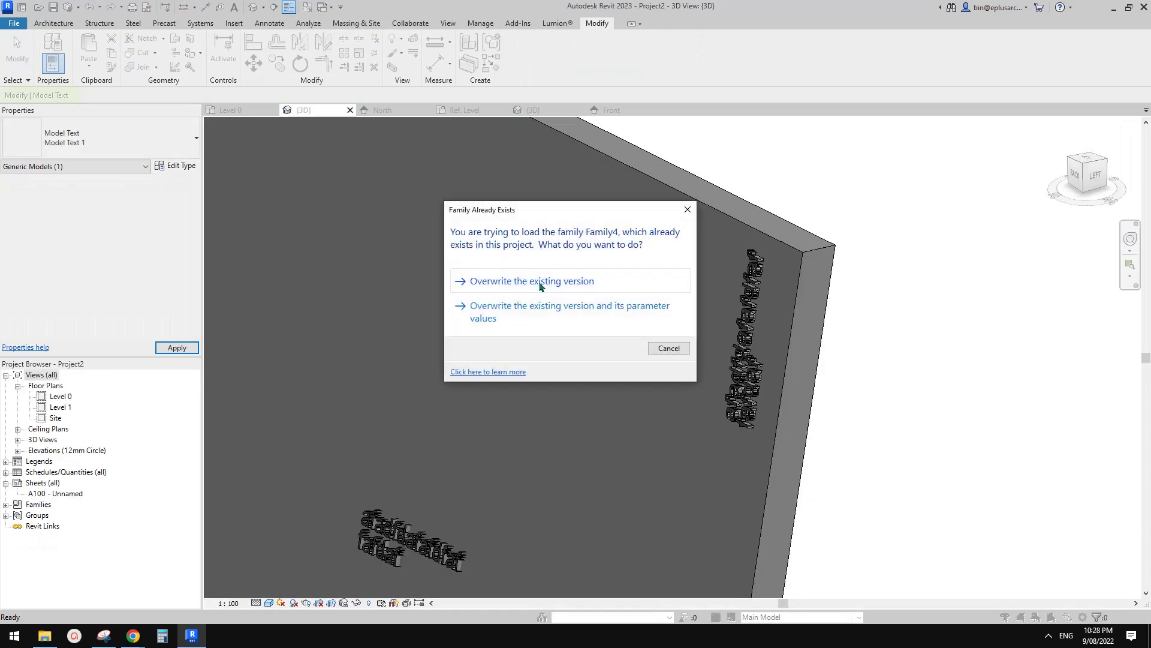
{"action": "left_click", "coordinate": [531, 276]}
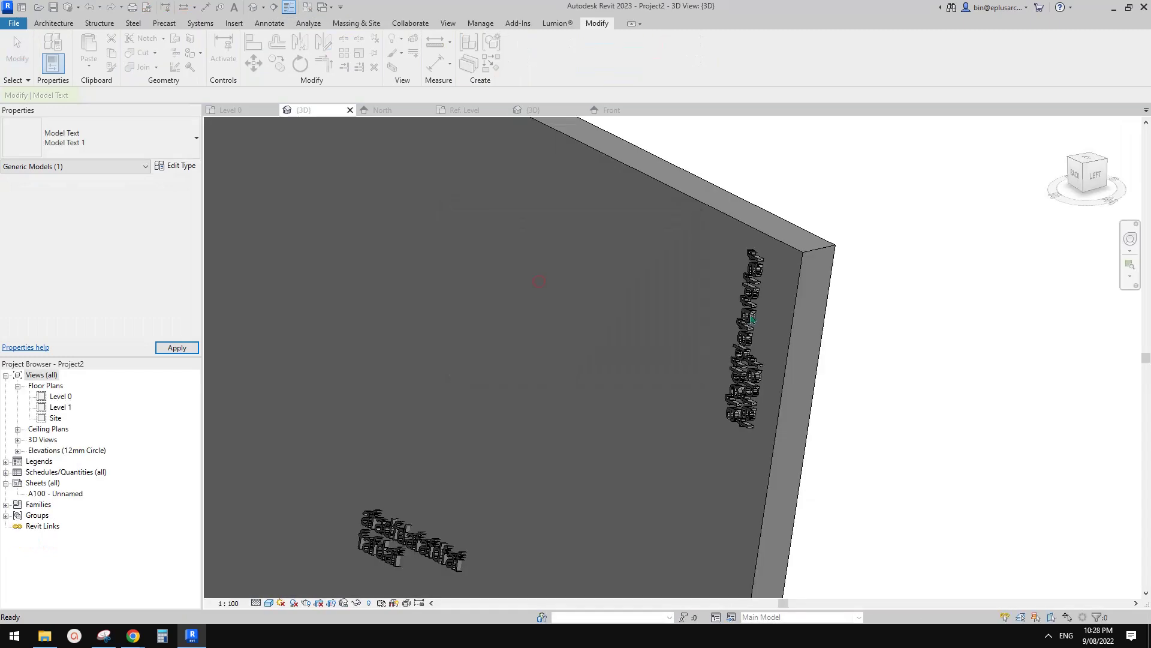
Step: Cycle the 3D view's detail level through Coarse and Medium back to Fine to check the text on the slanted wall
{"action": "middle_click_drag", "start_coordinate": [745, 318], "coordinate": [695, 329]}
{"action": "left_click", "coordinate": [256, 603]}
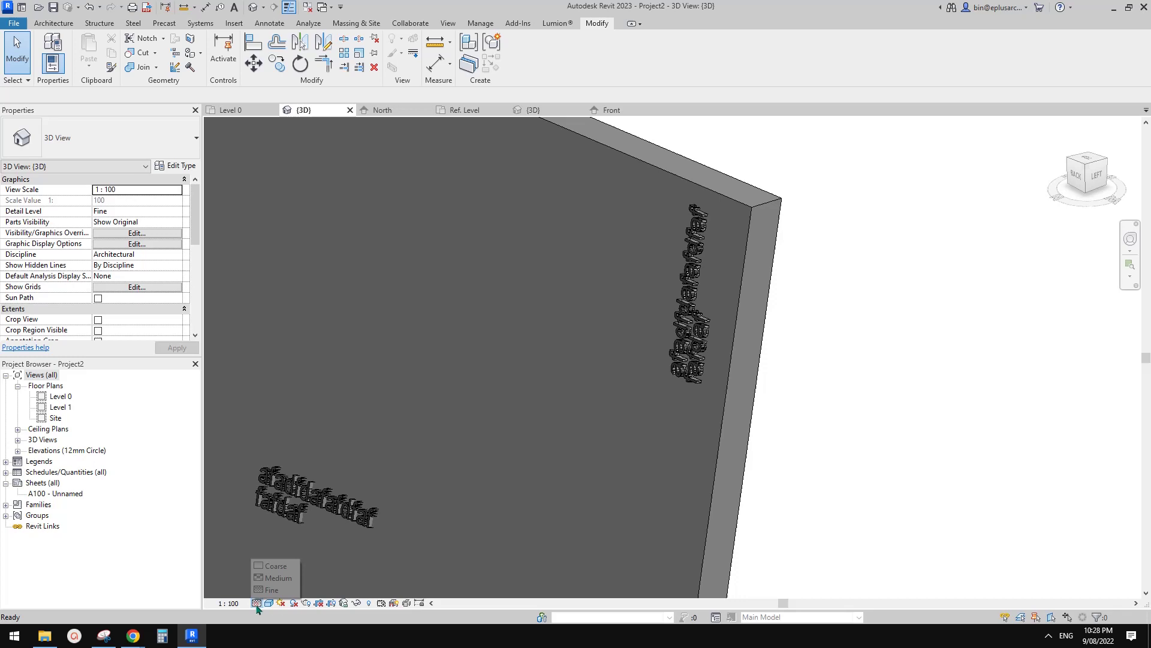
{"action": "middle_click_drag", "start_coordinate": [774, 400], "coordinate": [763, 435]}
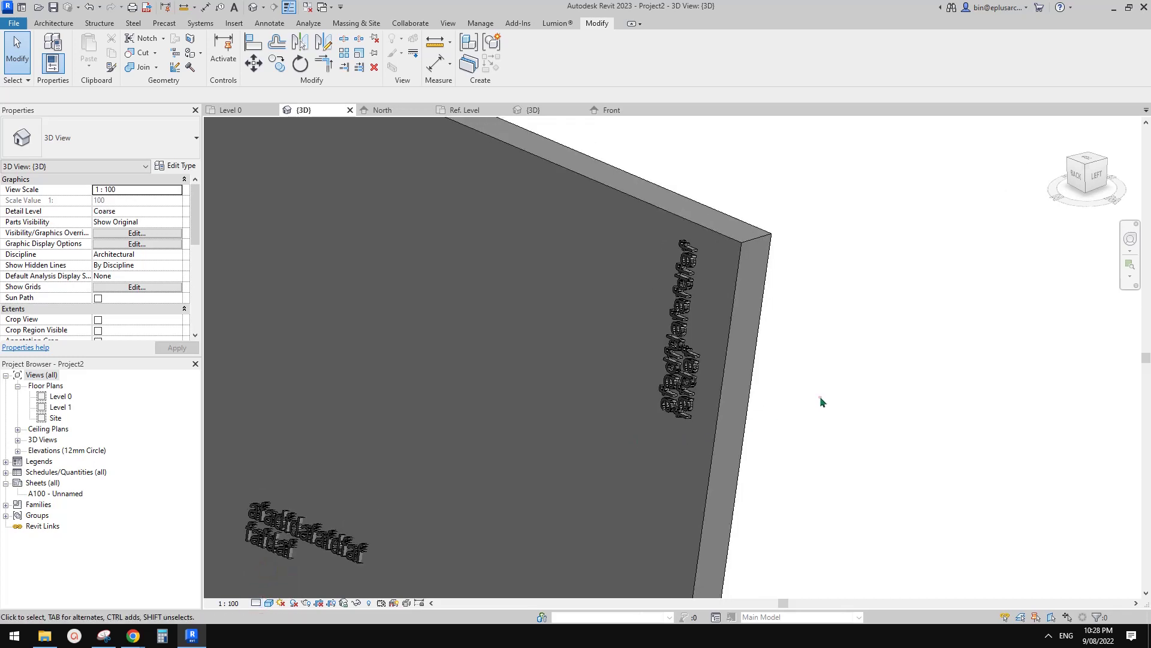
{"action": "left_click", "coordinate": [694, 387]}
{"action": "left_click", "coordinate": [257, 603]}
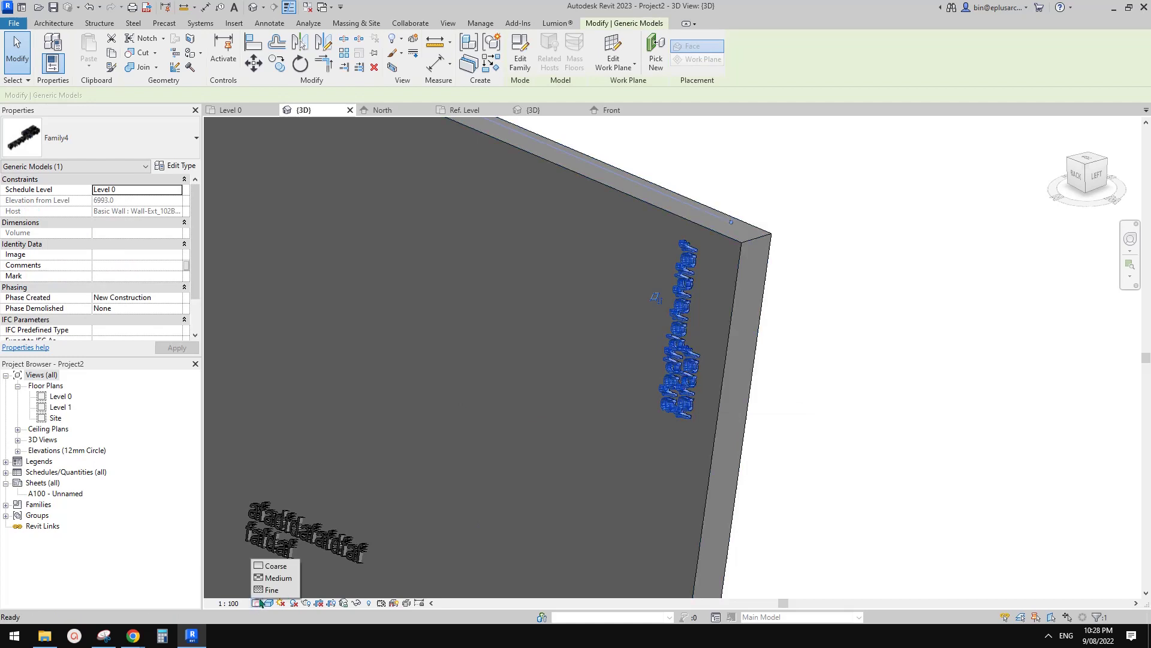
{"action": "left_click", "coordinate": [269, 579]}
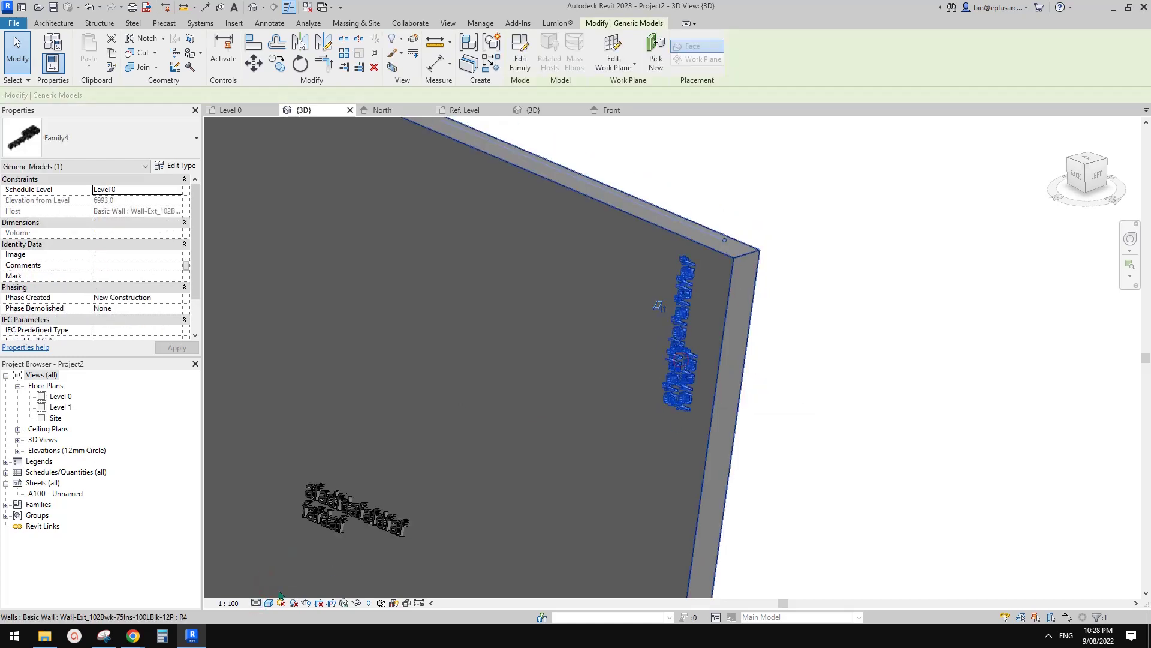
{"action": "left_click", "coordinate": [842, 438]}
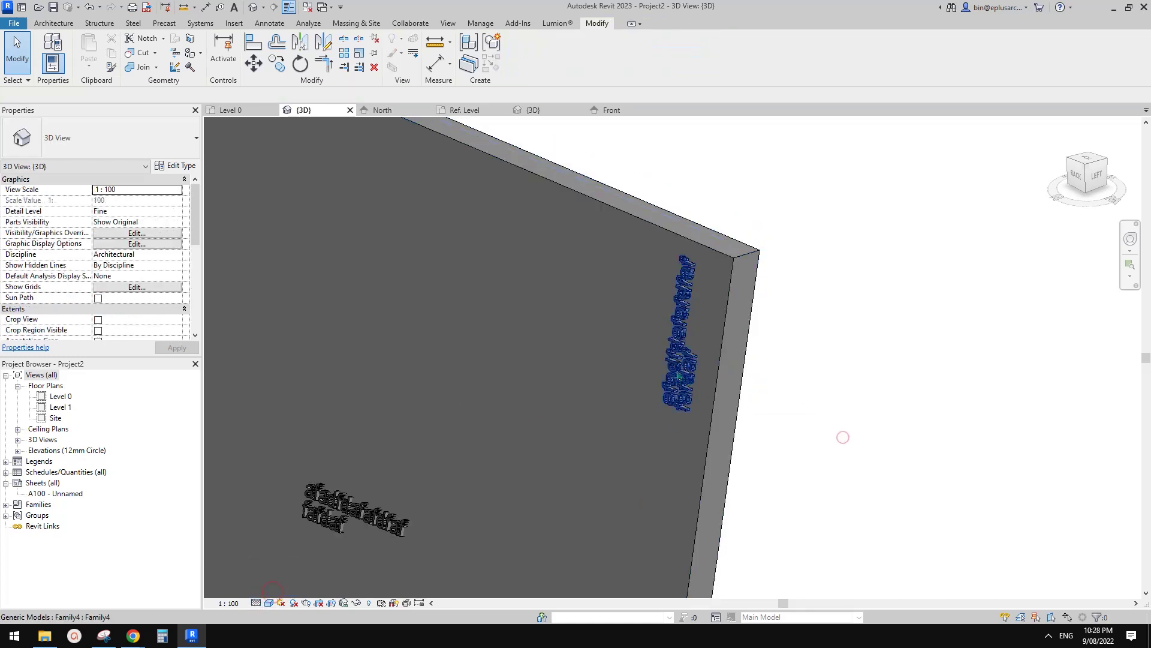
Step: Examine the joined text near the slanted wall's upper corner up close from the back side
{"action": "left_click", "coordinate": [674, 374]}
{"action": "middle_click_drag", "start_coordinate": [674, 375], "coordinate": [745, 416], "text": "shift"}
{"action": "scroll", "coordinate": [687, 381], "scroll_direction": "up", "scroll_amount": 2}
{"action": "scroll", "coordinate": [693, 377], "scroll_direction": "up", "scroll_amount": 1}
{"action": "middle_click_drag", "start_coordinate": [694, 378], "coordinate": [697, 395]}
{"action": "key", "text": "Escape"}
{"action": "middle_click_drag", "start_coordinate": [1030, 427], "coordinate": [711, 393]}
{"action": "scroll", "coordinate": [703, 388], "scroll_direction": "down", "scroll_amount": 2}
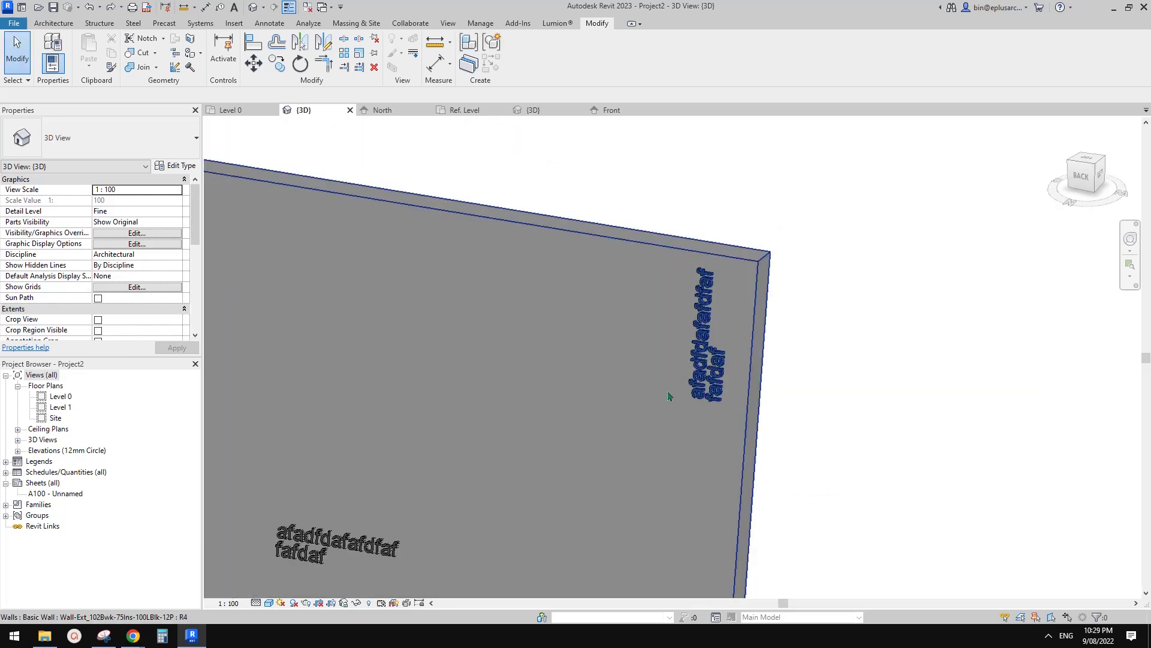
Step: Inspect the text instance in the middle of the slanted wall and compare it with the lettering on the neighbouring wall
{"action": "middle_click_drag", "start_coordinate": [476, 491], "coordinate": [738, 393]}
{"action": "left_click", "coordinate": [590, 445]}
{"action": "left_click", "coordinate": [259, 170]}
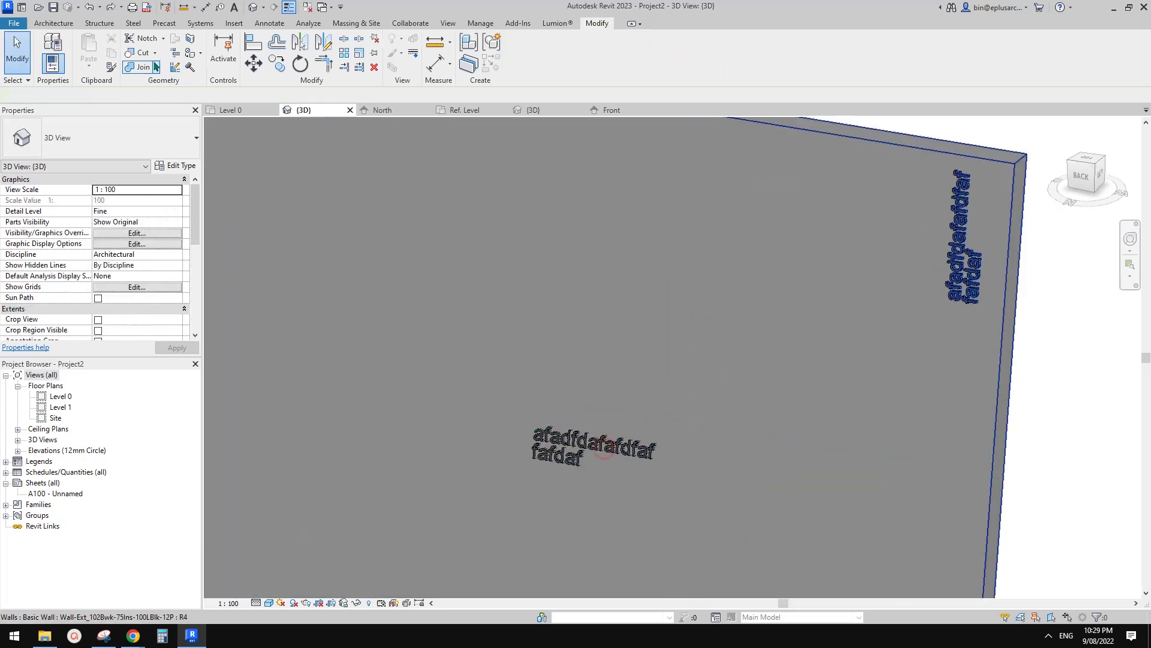
{"action": "key", "text": "Escape"}
{"action": "middle_click_drag", "start_coordinate": [663, 391], "coordinate": [663, 334], "text": "shift"}
{"action": "scroll", "coordinate": [662, 334], "scroll_direction": "down", "scroll_amount": 5}
{"action": "middle_click_drag", "start_coordinate": [630, 388], "coordinate": [540, 384], "text": "shift"}
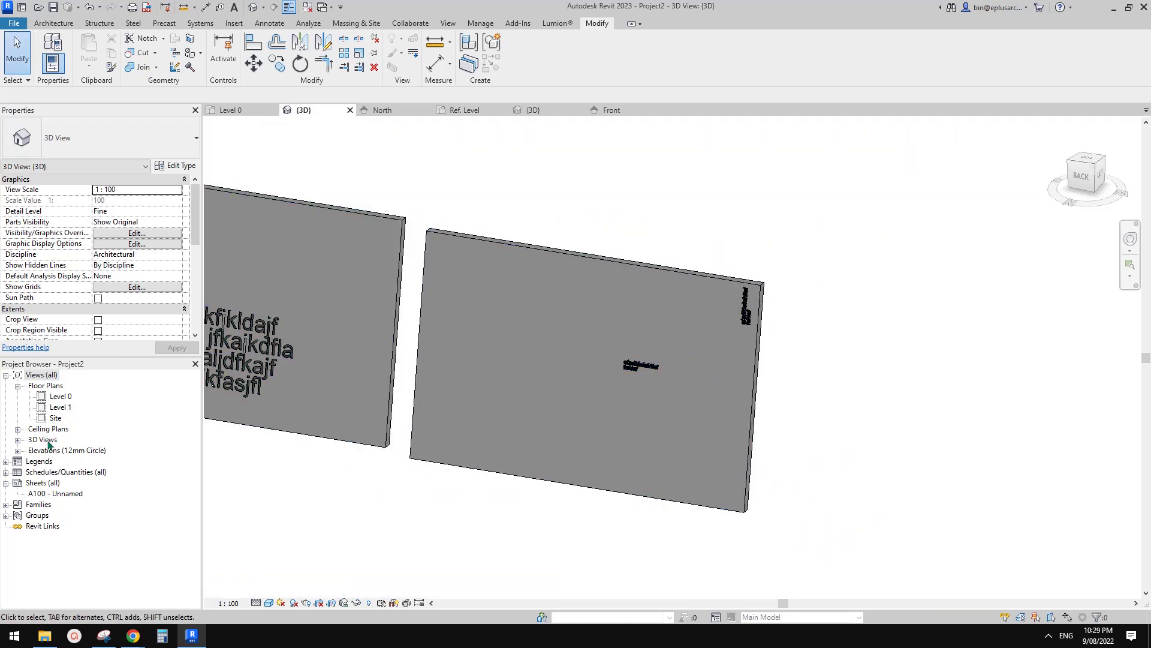
Step: Open the North elevation from its marker in the Level 0 floor plan and examine the slanted wall's horizontal text up close
{"action": "double_click", "coordinate": [58, 397]}
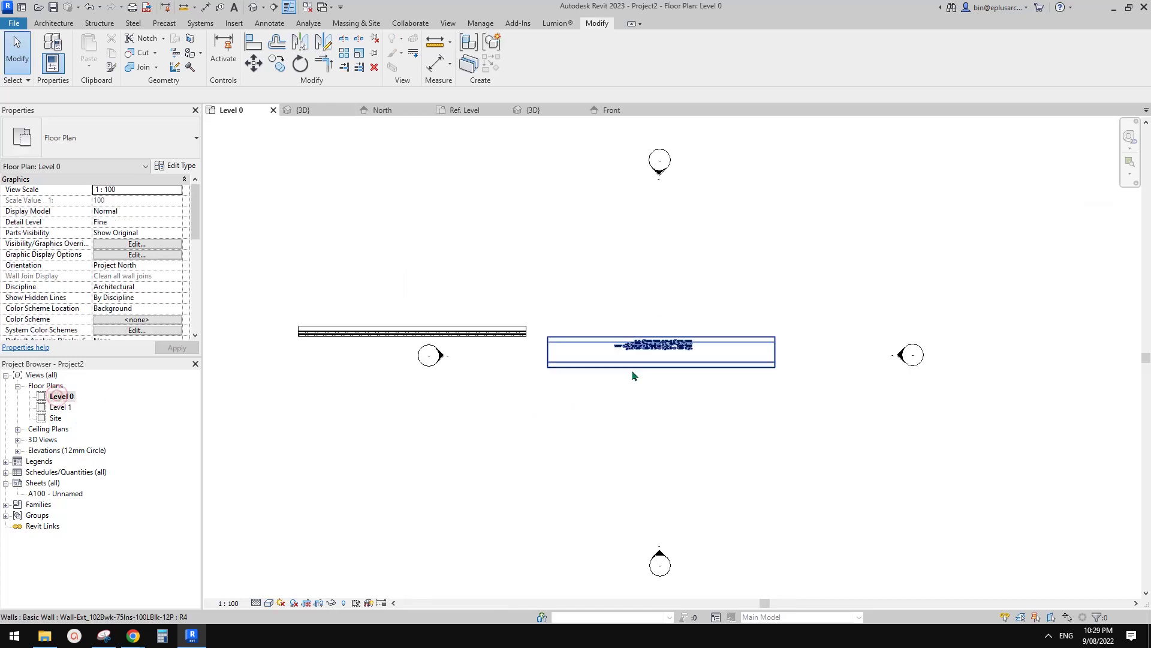
{"action": "middle_click_drag", "start_coordinate": [479, 359], "coordinate": [648, 394]}
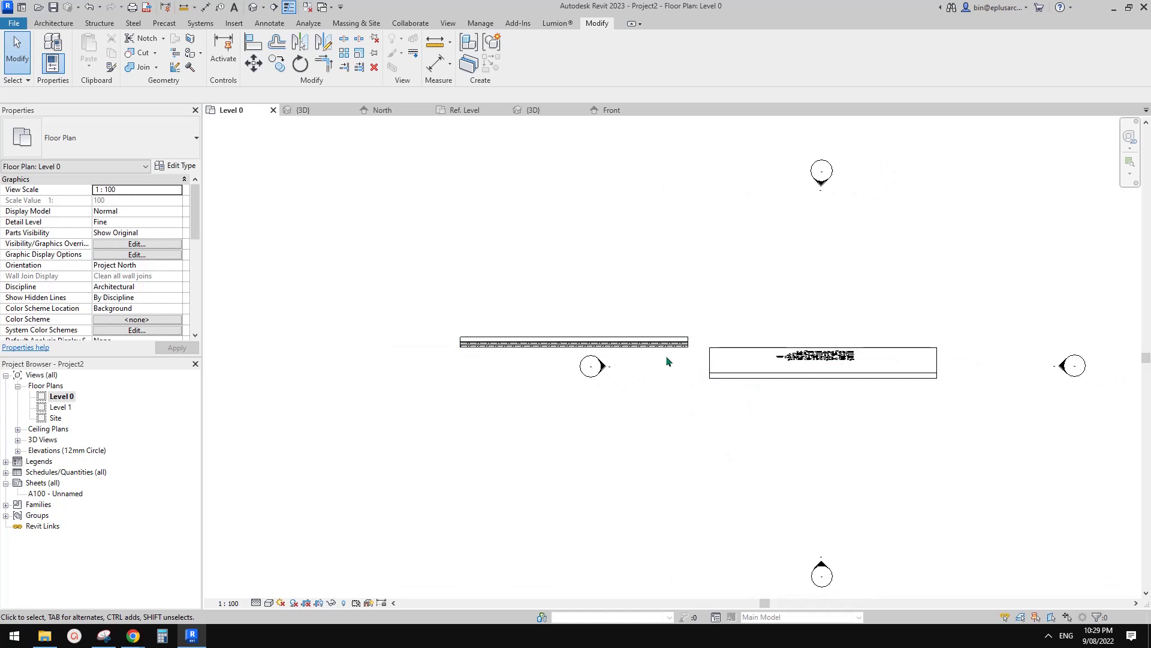
{"action": "right_click", "coordinate": [821, 189]}
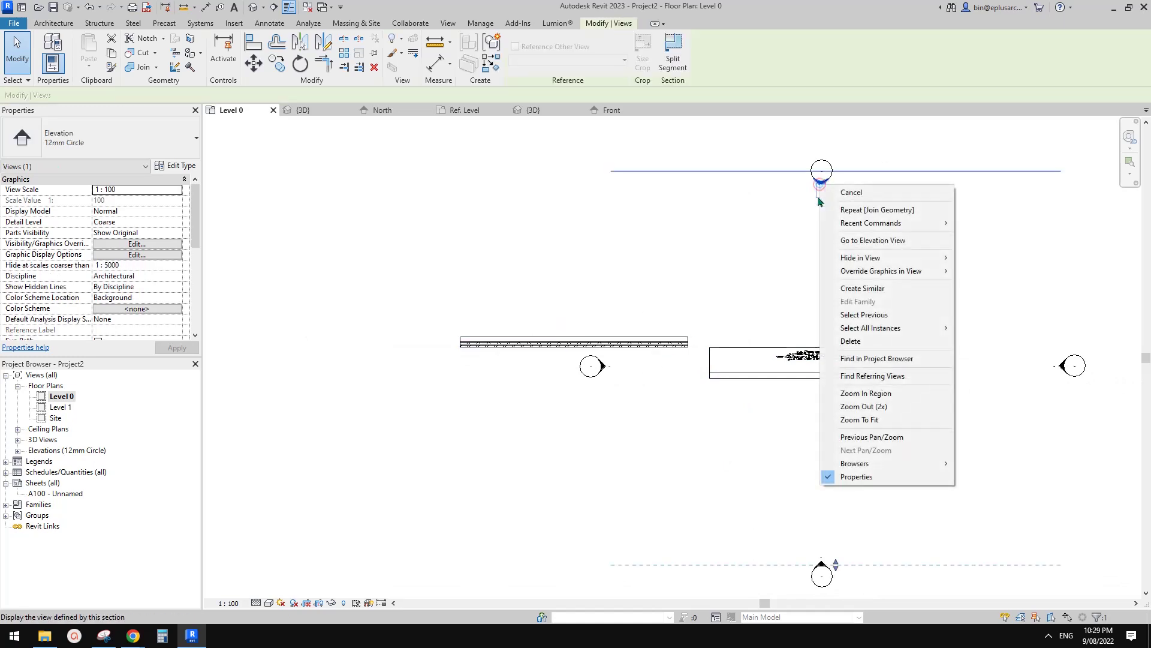
{"action": "left_click", "coordinate": [863, 240]}
{"action": "scroll", "coordinate": [841, 392], "scroll_direction": "down", "scroll_amount": 3}
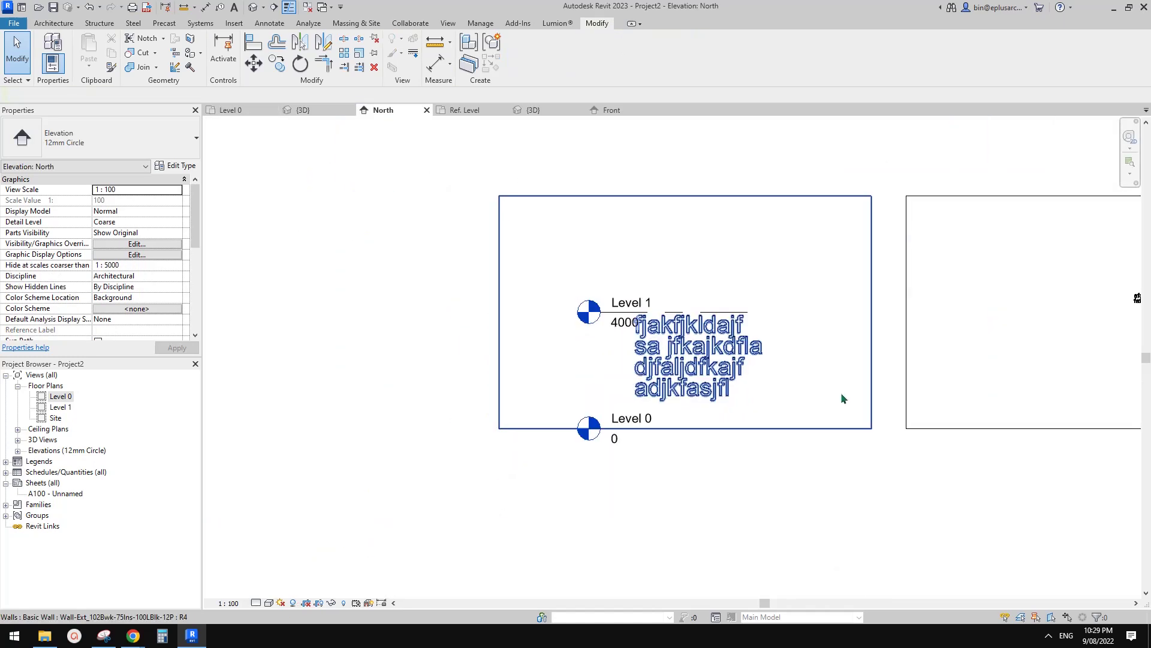
{"action": "scroll", "coordinate": [779, 342], "scroll_direction": "up", "scroll_amount": 6}
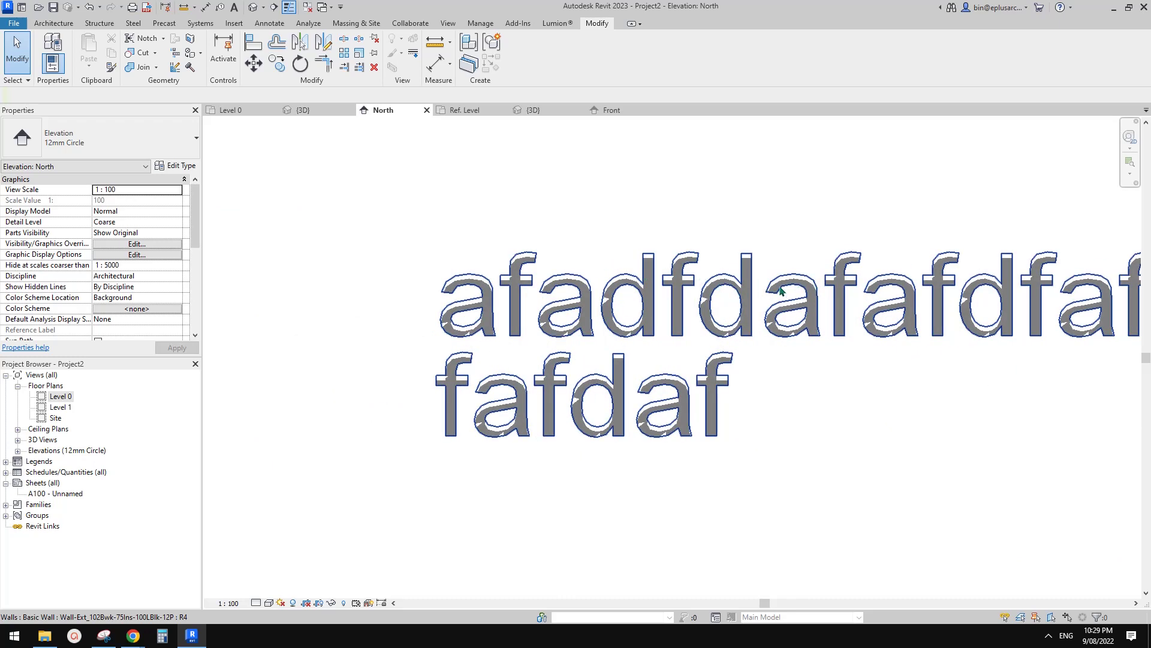
{"action": "middle_click_drag", "start_coordinate": [780, 291], "coordinate": [754, 311]}
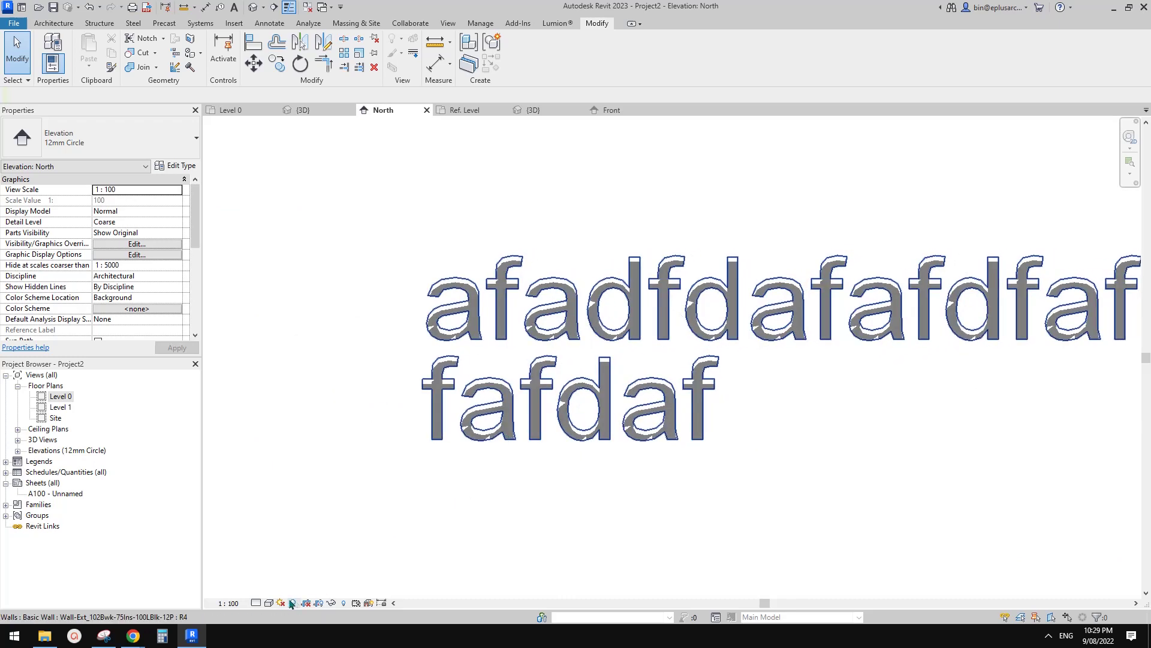
Step: Examine the vertical text near the slanted wall's upper corner in the North elevation
{"action": "scroll", "coordinate": [668, 344], "scroll_direction": "down", "scroll_amount": 5}
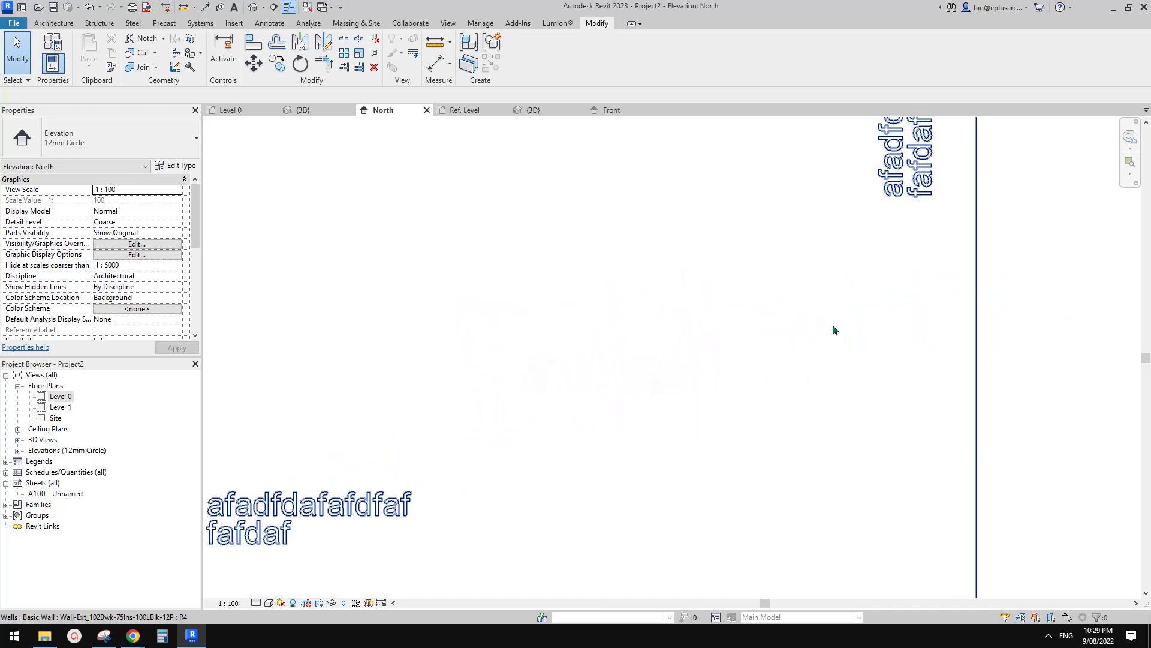
{"action": "scroll", "coordinate": [834, 330], "scroll_direction": "up", "scroll_amount": 4}
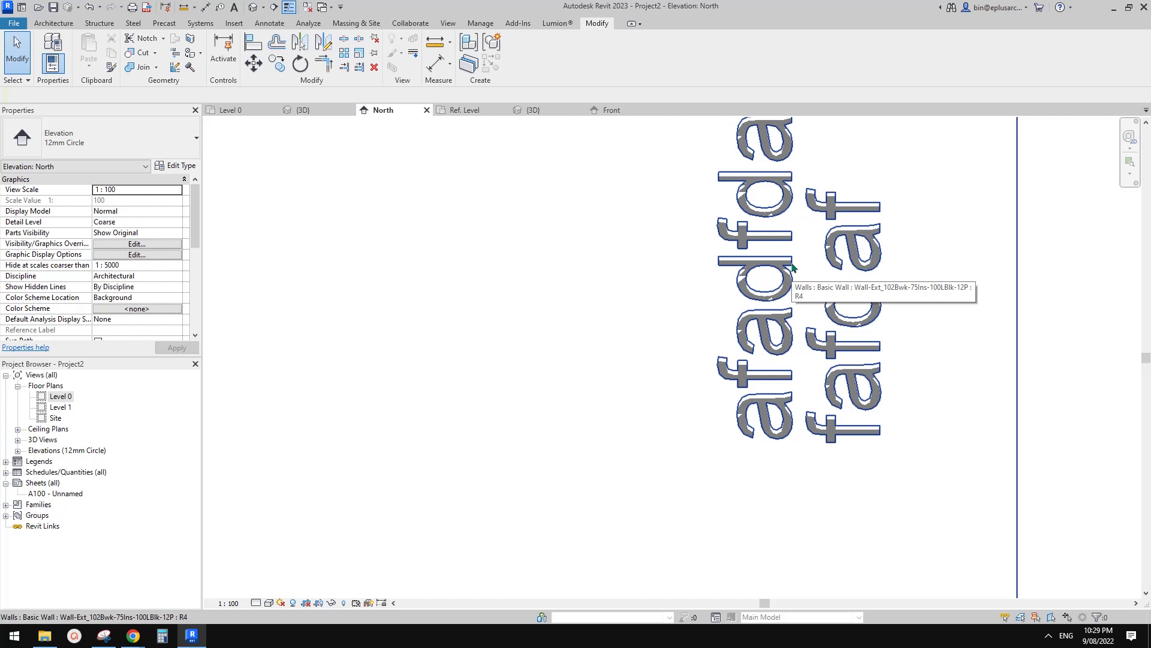
{"action": "middle_click_drag", "start_coordinate": [789, 285], "coordinate": [806, 314]}
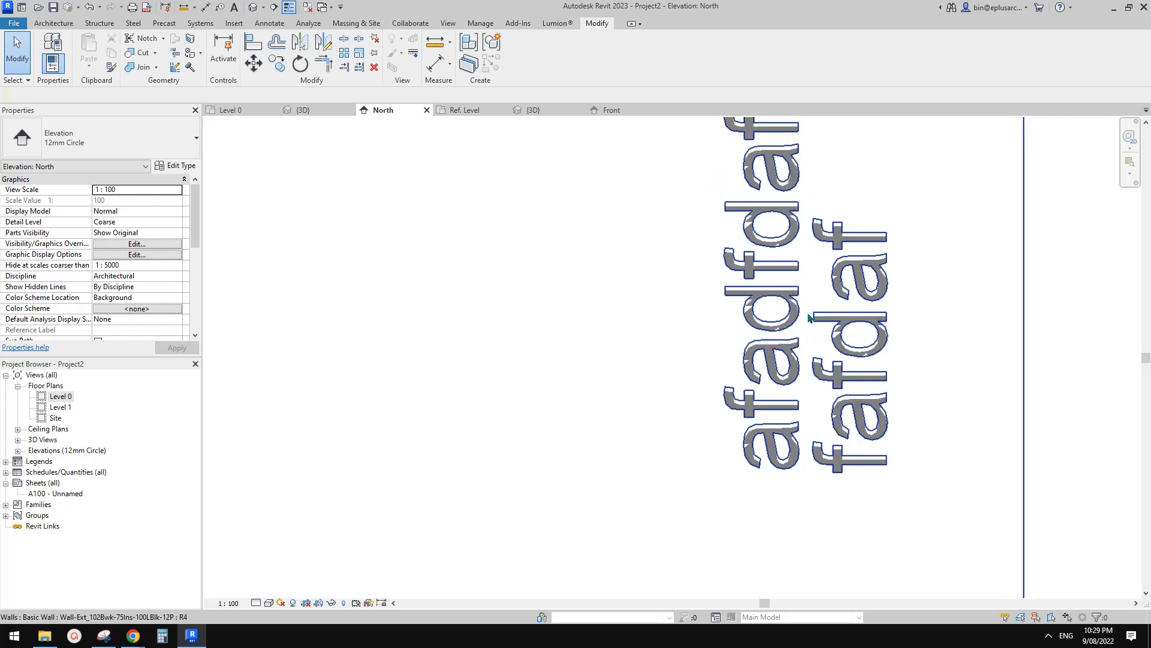
{"action": "scroll", "coordinate": [818, 321], "scroll_direction": "down", "scroll_amount": 5}
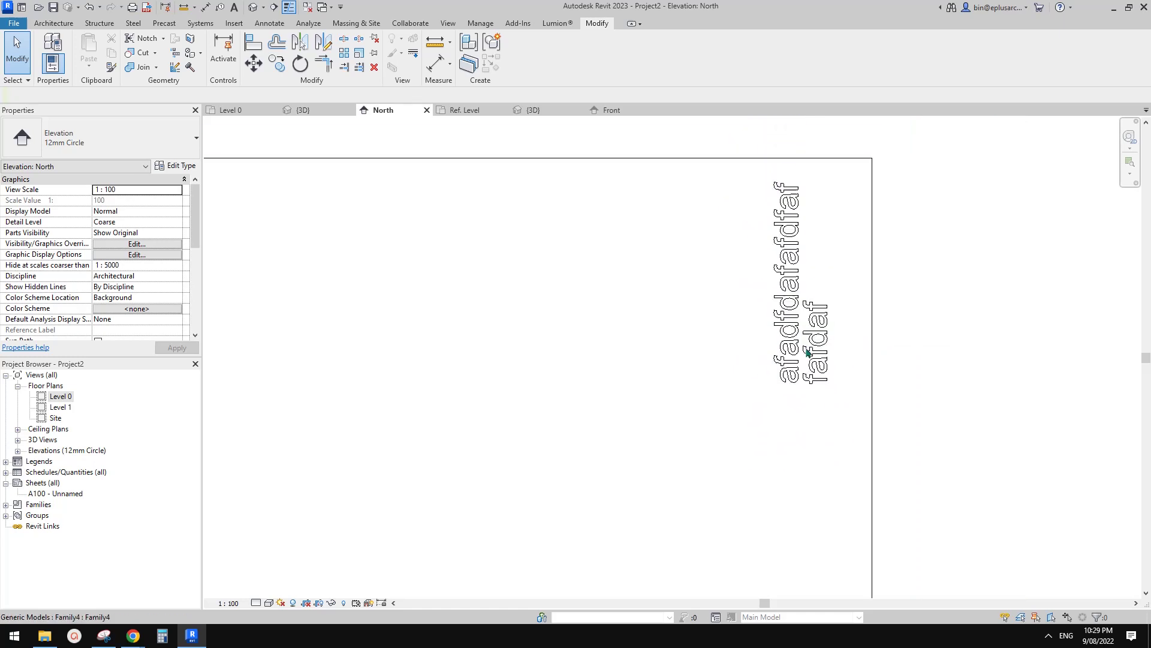
Step: Return to the default 3D view and inspect the two walls and their engraved text from an oblique back angle
{"action": "left_click", "coordinate": [253, 7]}
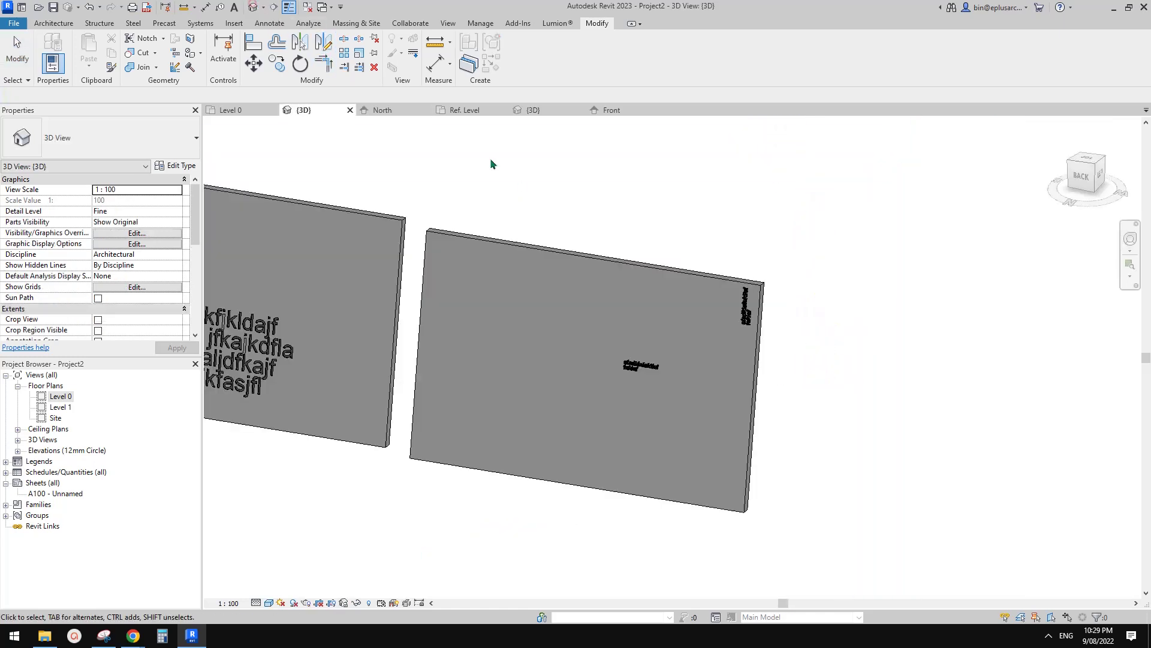
{"action": "middle_click_drag", "start_coordinate": [630, 360], "coordinate": [732, 407], "text": "shift"}
{"action": "scroll", "coordinate": [699, 414], "scroll_direction": "up", "scroll_amount": 1}
{"action": "left_click", "coordinate": [663, 419]}
{"action": "scroll", "coordinate": [658, 415], "scroll_direction": "down", "scroll_amount": 1}
{"action": "scroll", "coordinate": [801, 270], "scroll_direction": "down", "scroll_amount": 1}
{"action": "left_click", "coordinate": [851, 452]}
{"action": "scroll", "coordinate": [721, 409], "scroll_direction": "up", "scroll_amount": 1}
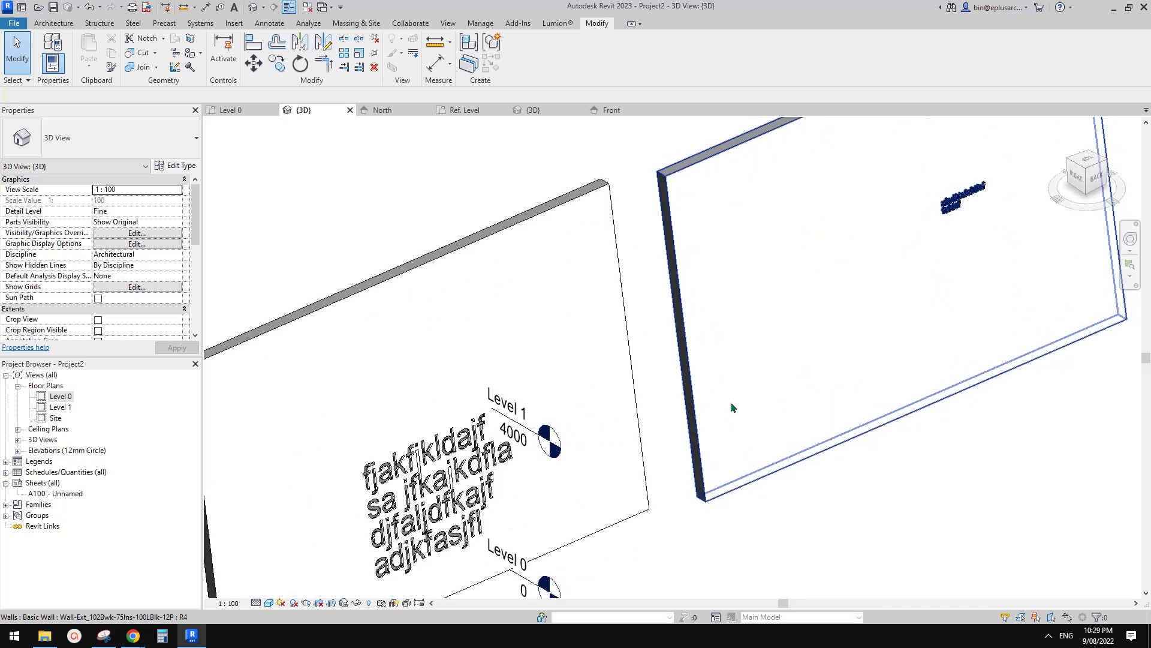